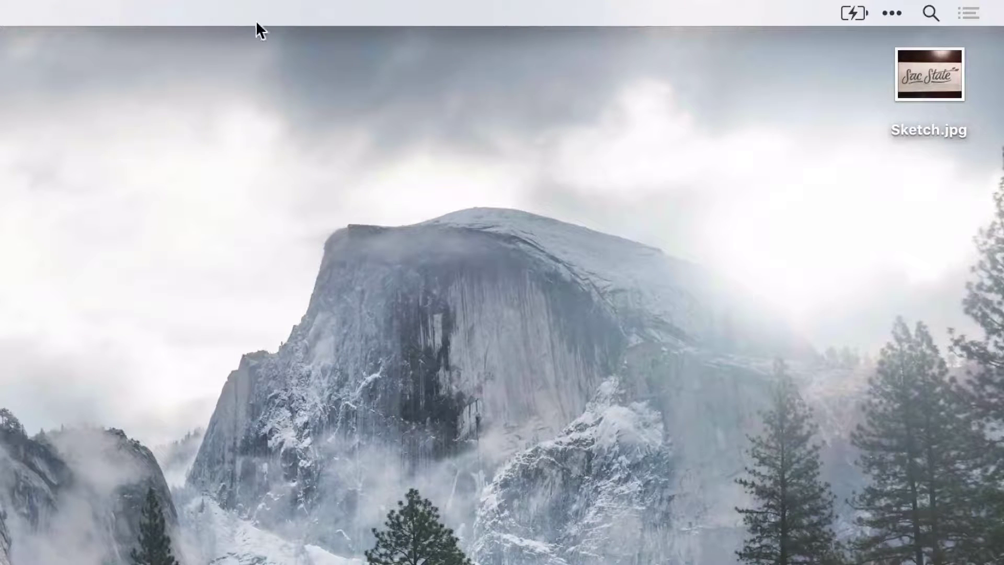
- Open Sketch.jpg from the desktop in Adobe Photoshop CC 2015.5
right_click(917, 77)
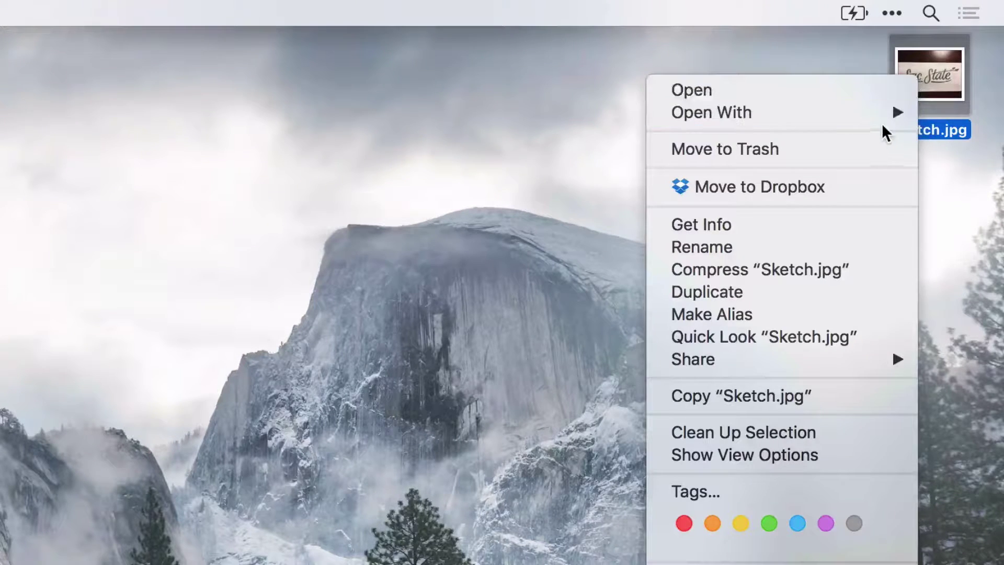
mouse_move(879, 121)
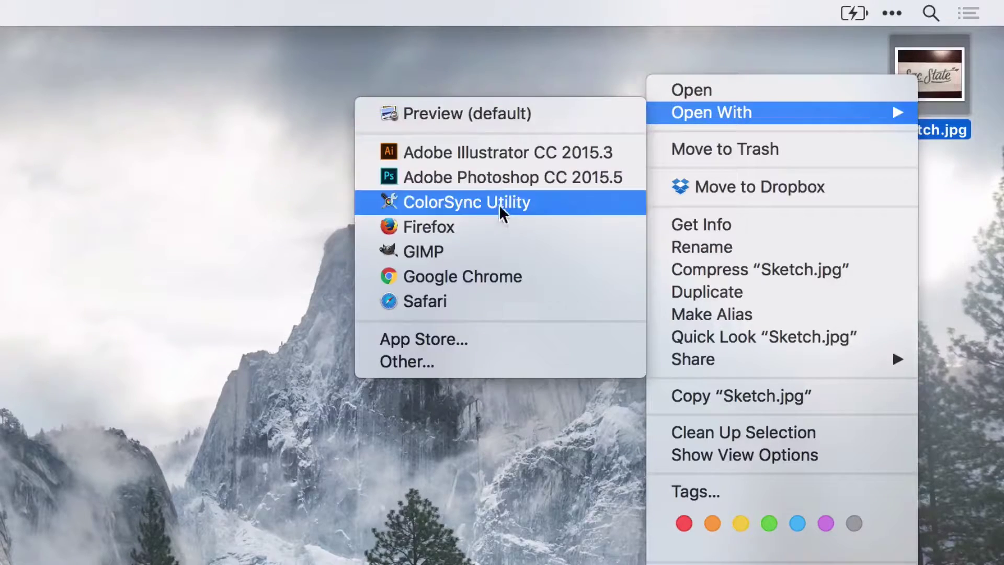
click(508, 178)
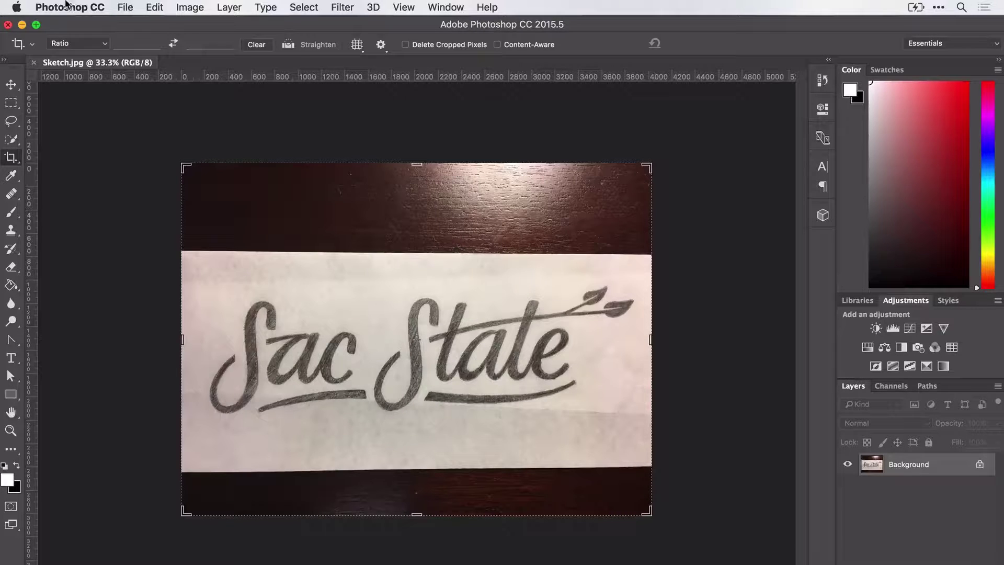
click(127, 7)
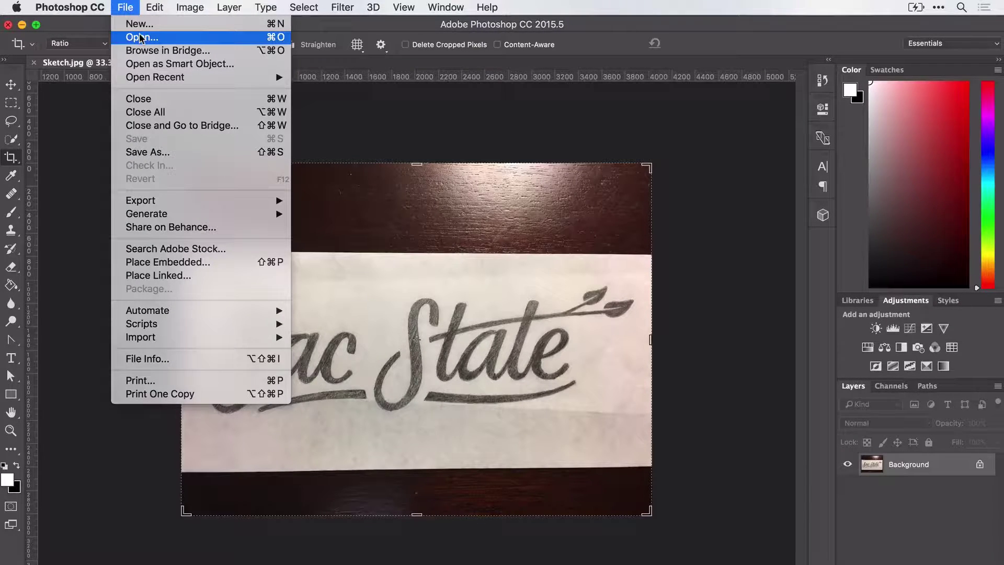
click(314, 41)
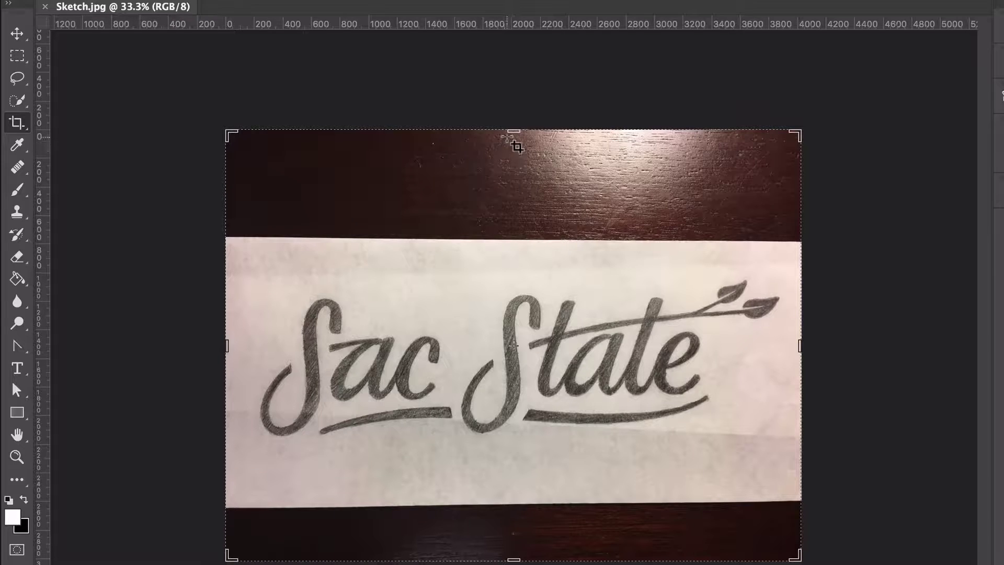
- Crop the photo's upper and lower edges down to the paper with the Sac State lettering, removing the dark table
drag(510, 131, 513, 185)
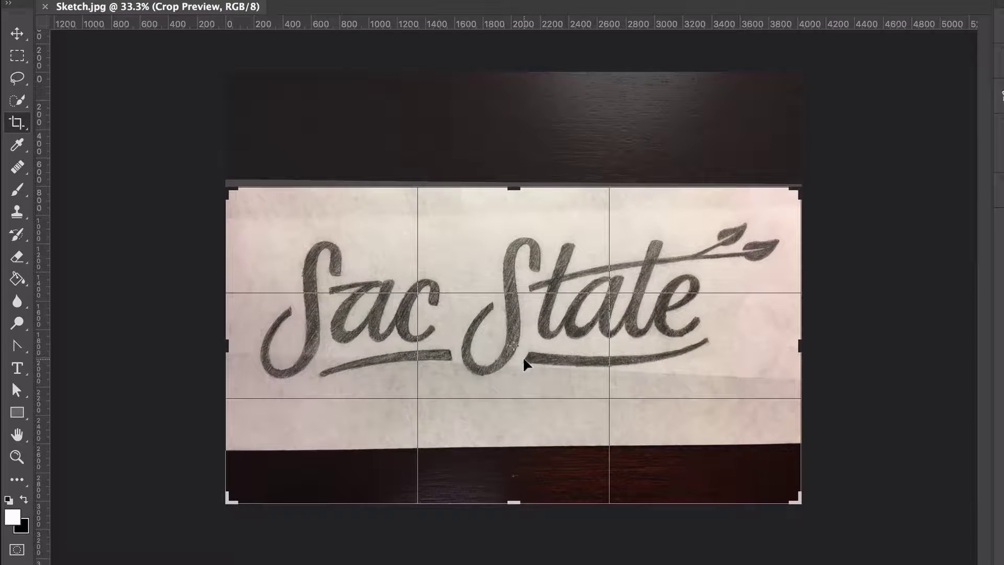
drag(519, 497, 523, 472)
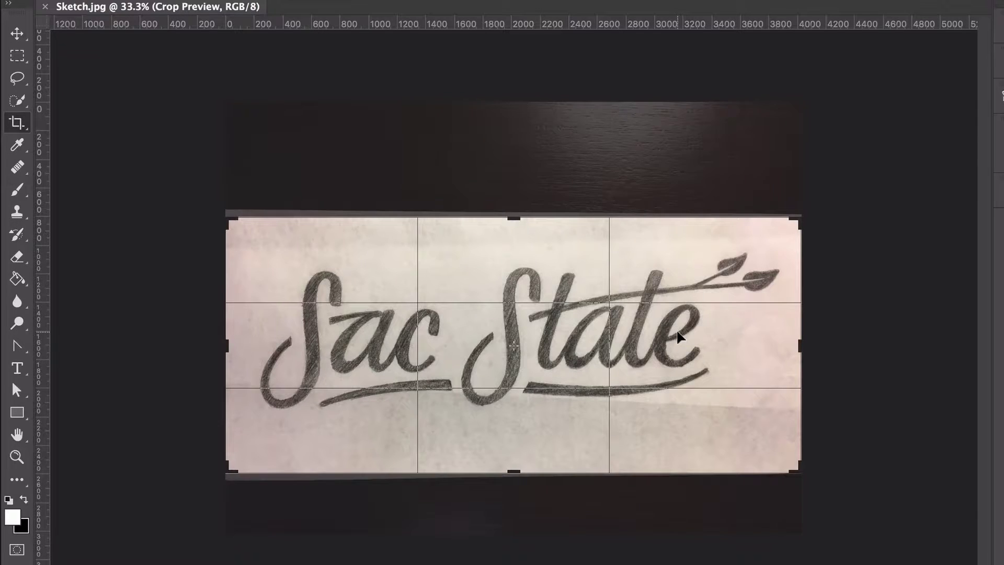
key(Return)
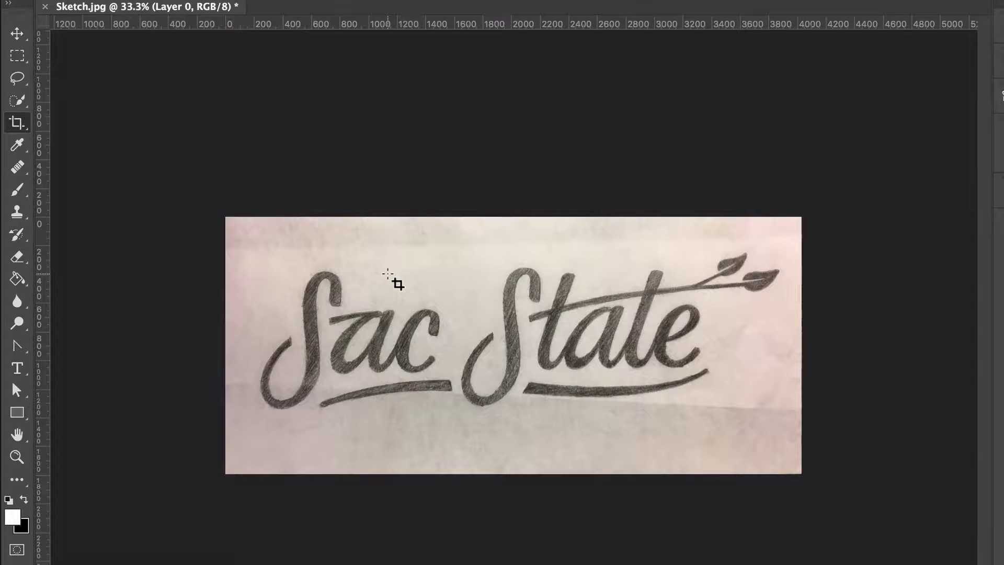
click(387, 273)
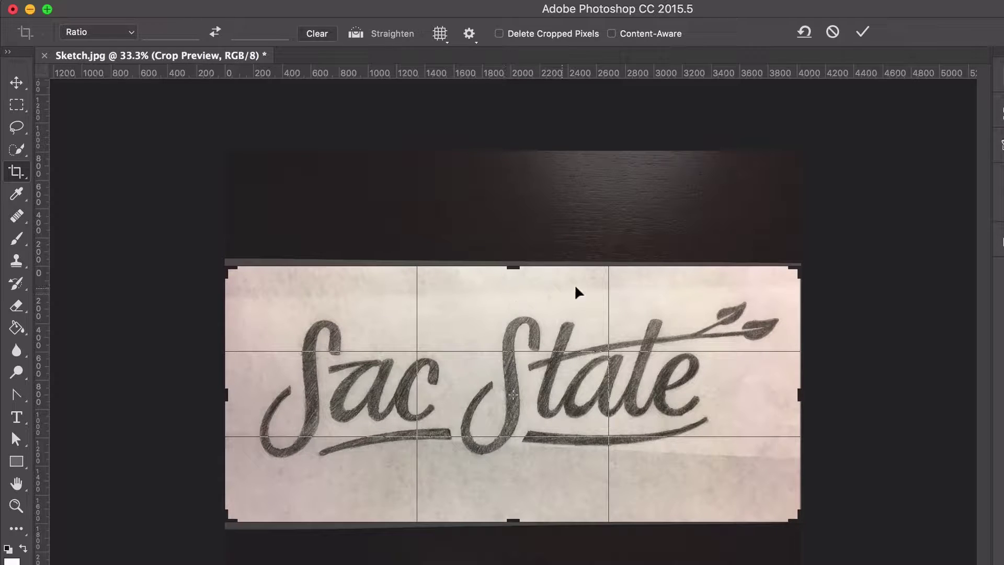
key(Return)
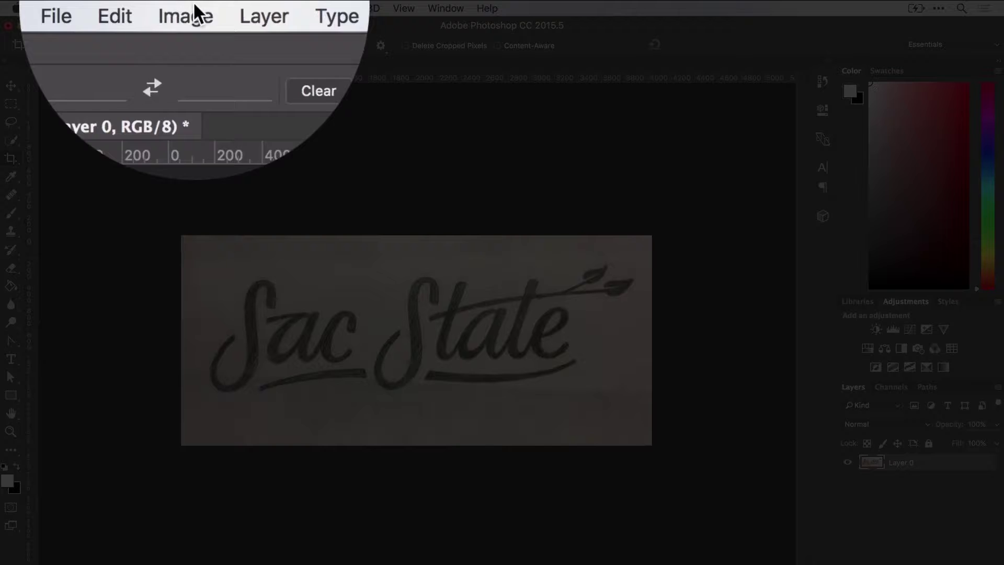
click(192, 5)
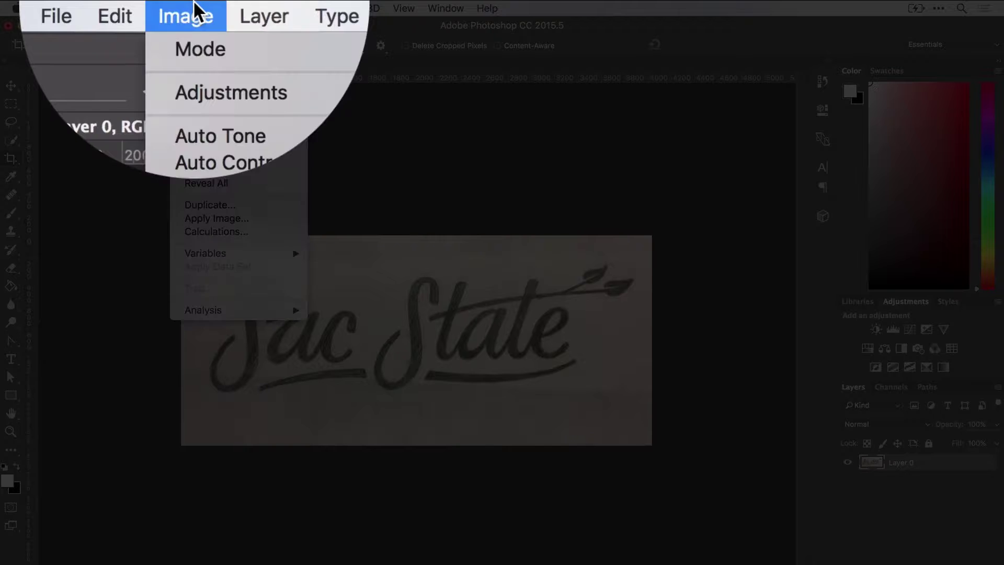
mouse_move(209, 46)
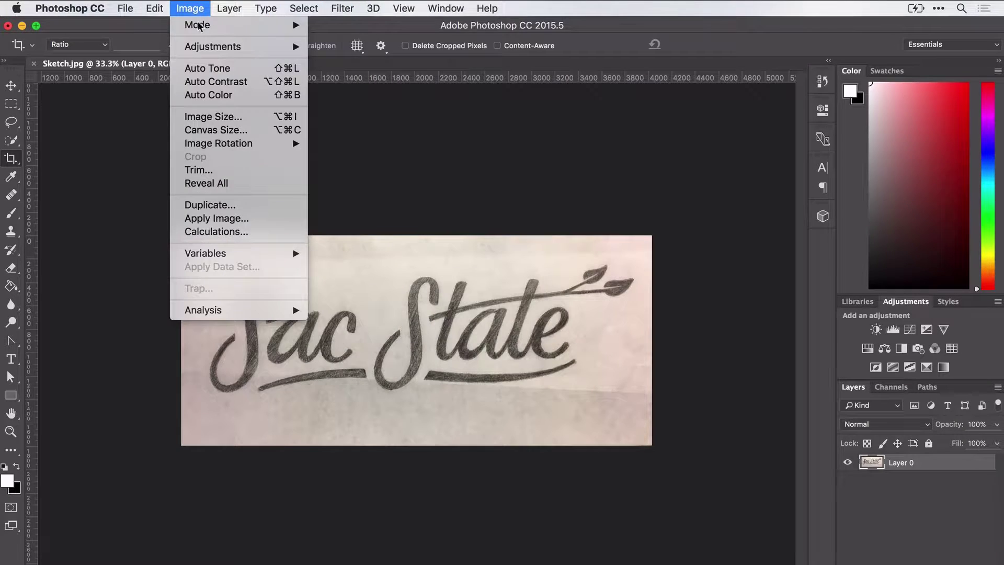
mouse_move(265, 48)
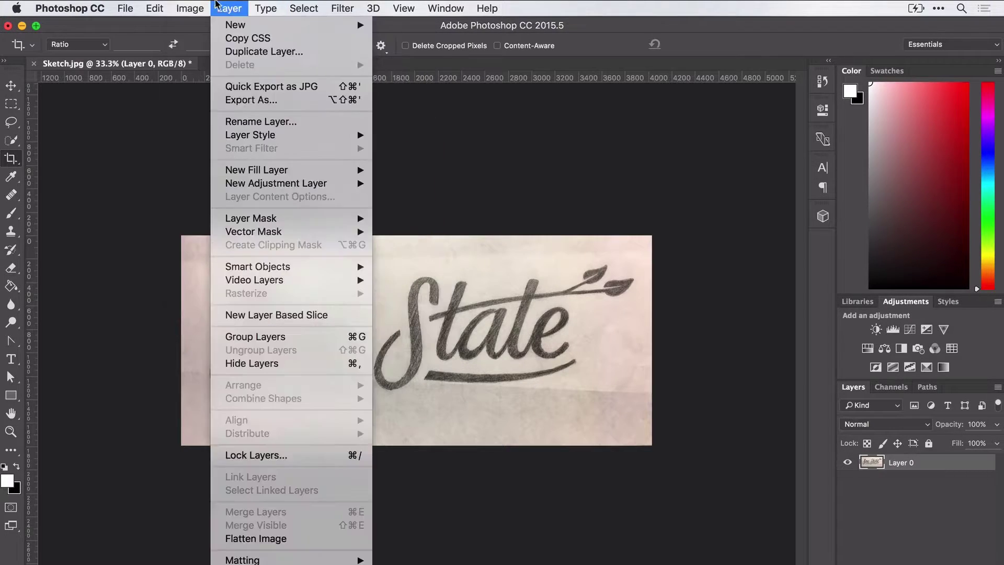
click(409, 115)
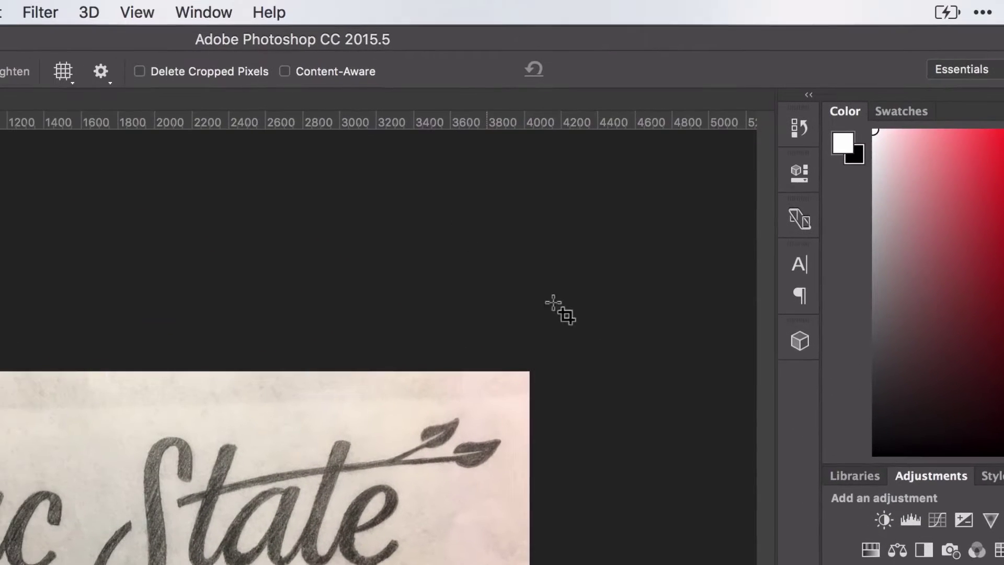
click(200, 11)
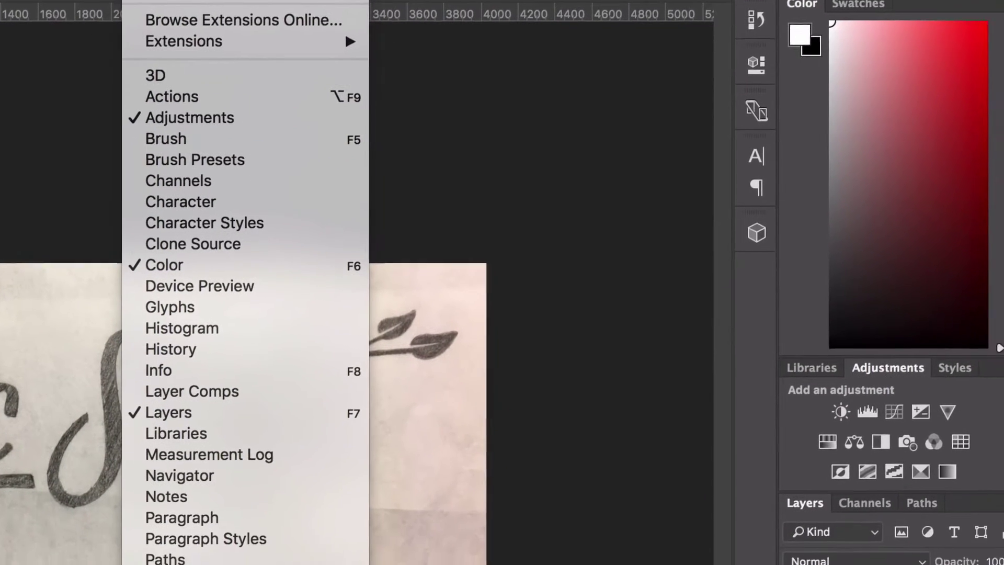
click(622, 278)
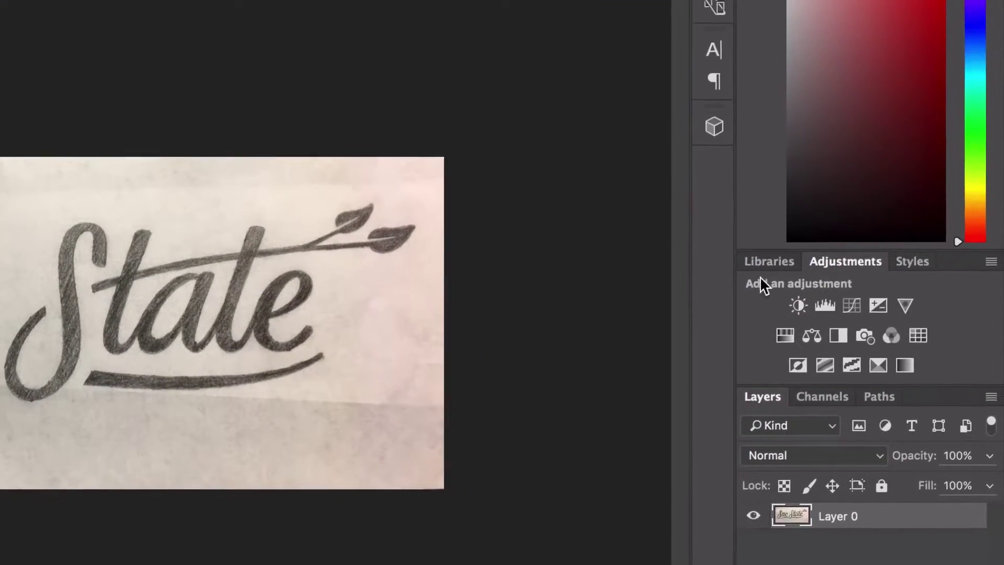
- Add a Levels adjustment layer above the sketch layer and toggle its visibility off and on
click(830, 305)
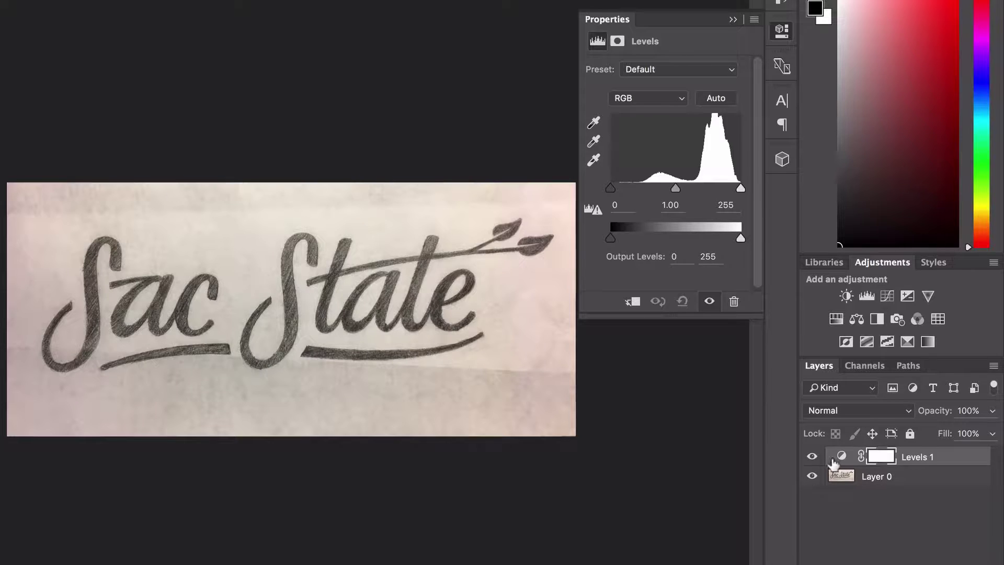
click(812, 460)
click(811, 460)
click(842, 456)
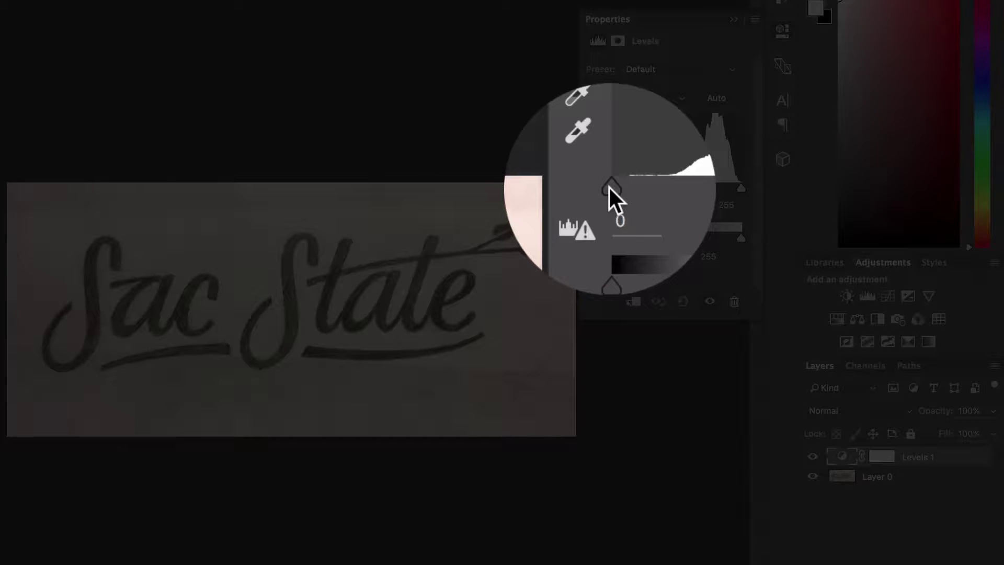
- Set the Levels input values to black 156, midtone 9.99 and white 229, and collapse the adjustment's properties
drag(609, 190, 677, 200)
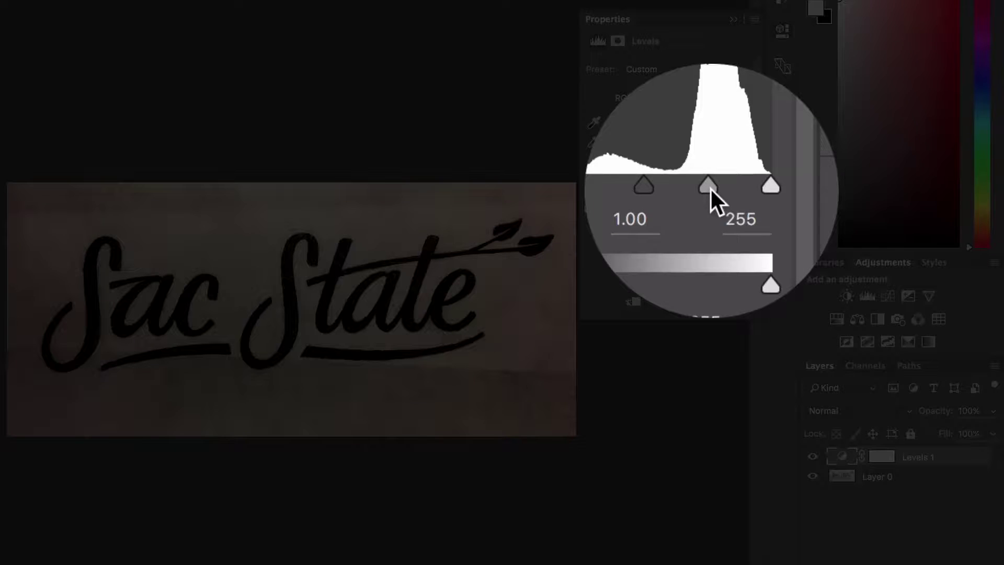
drag(710, 189, 688, 199)
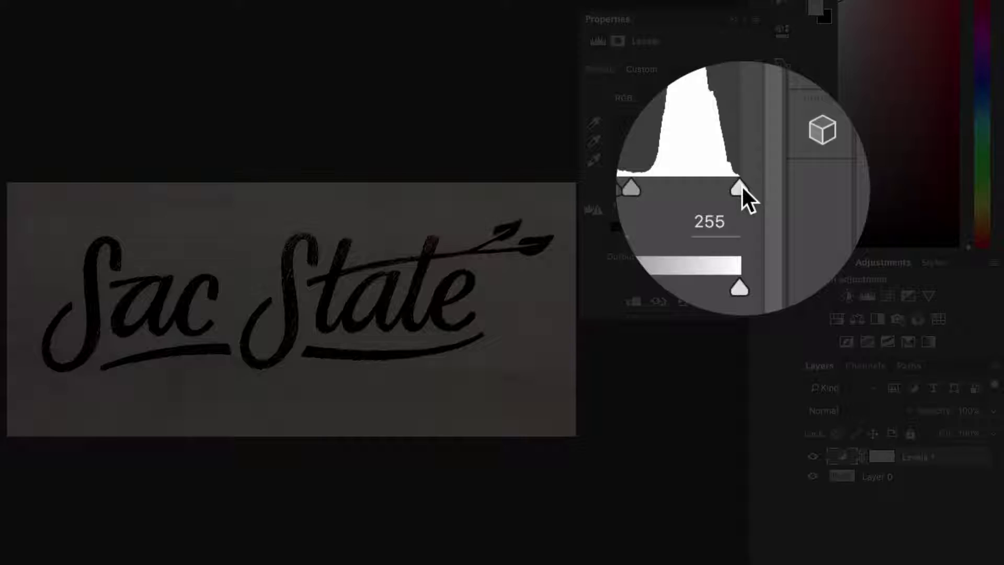
drag(741, 187, 683, 197)
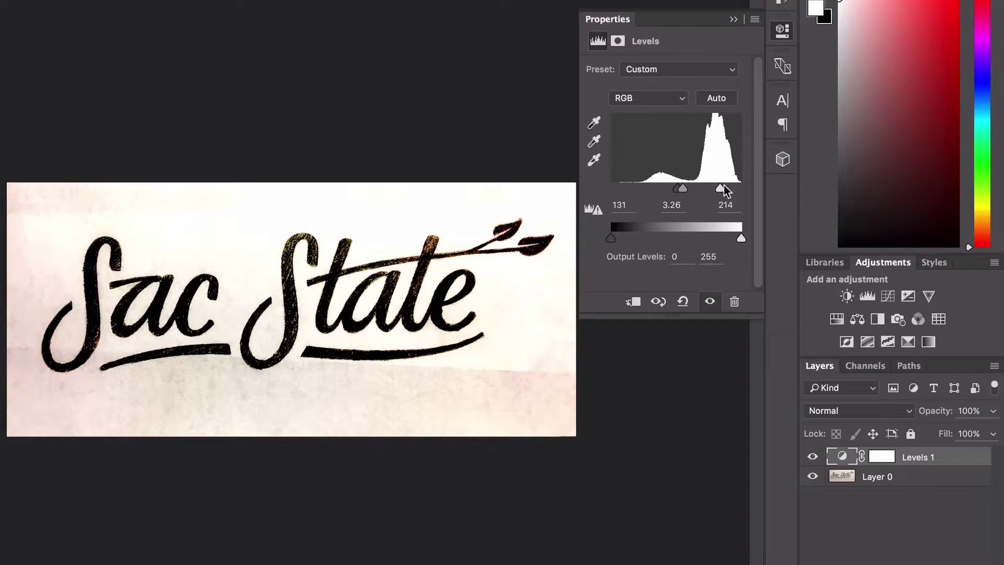
drag(726, 191, 765, 194)
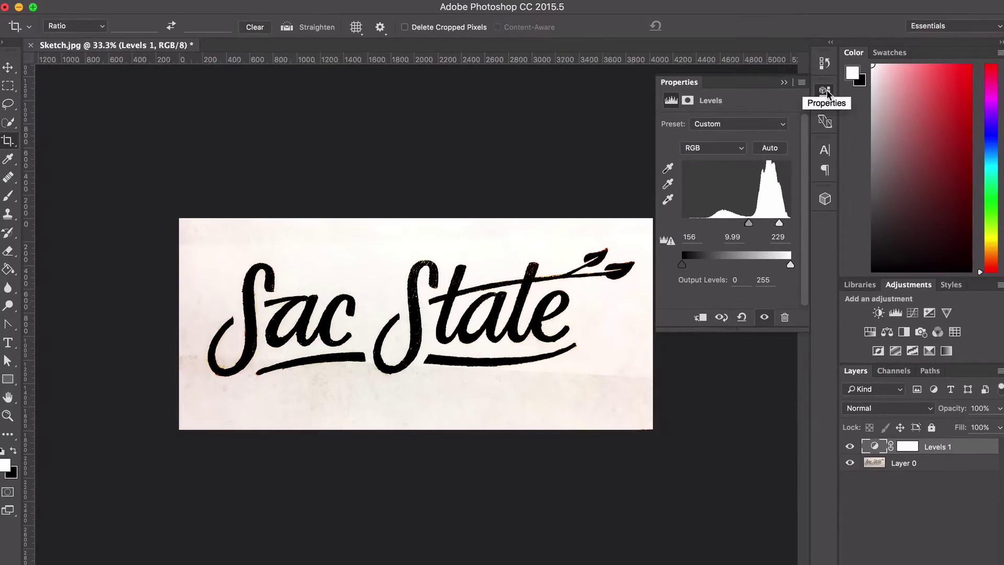
click(825, 93)
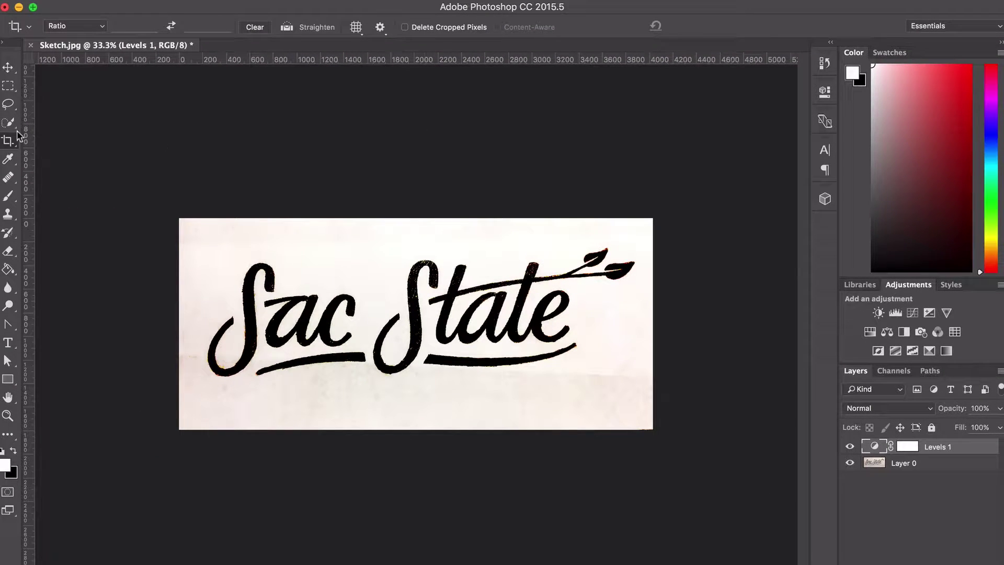
- Choose the Brush tool with default black and white colors and add an empty layer between Layer 0 and Levels 1
click(10, 197)
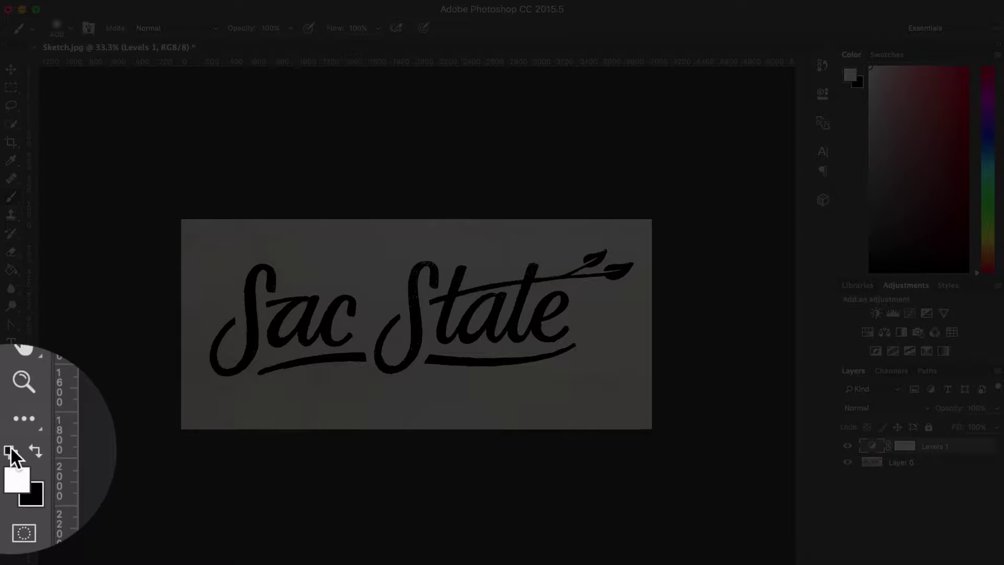
click(6, 451)
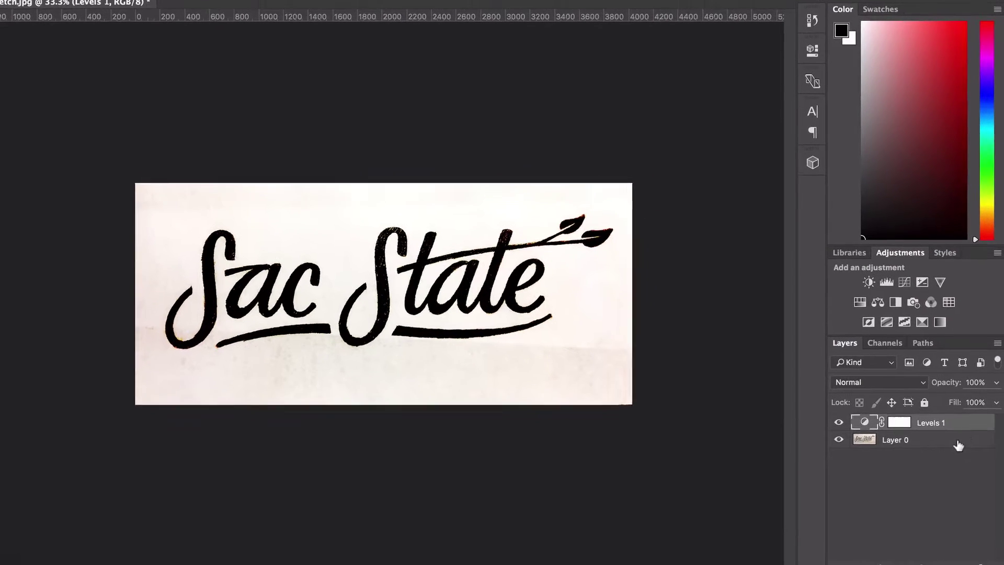
click(959, 442)
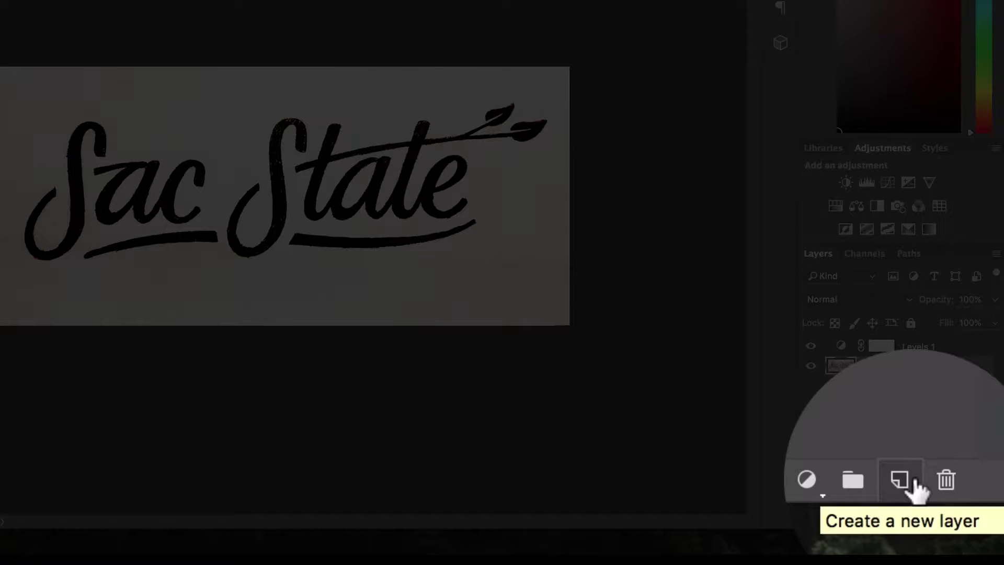
click(953, 517)
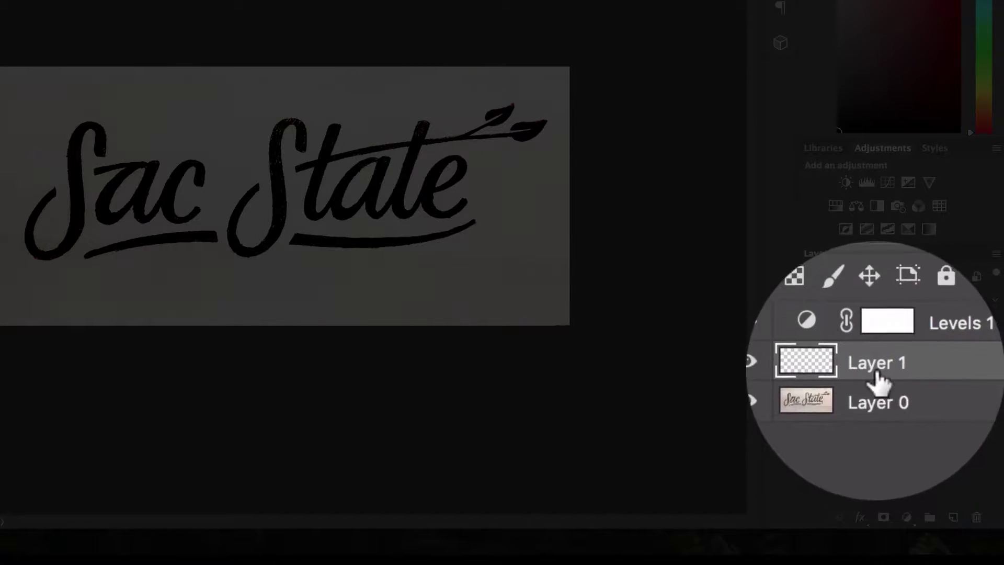
mouse_move(879, 377)
mouse_down()
mouse_move(875, 386)
mouse_move(874, 364)
mouse_up()
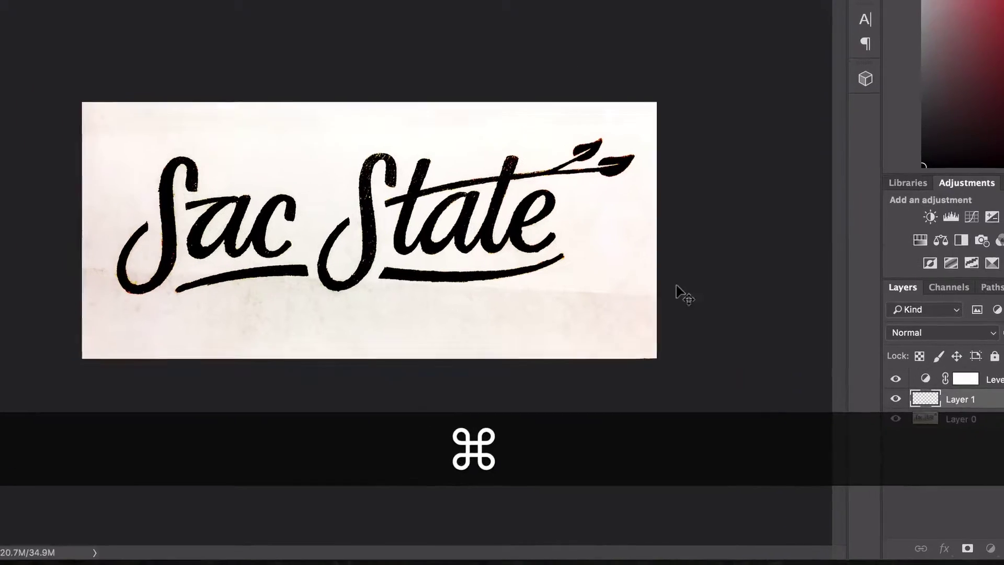
- Shrink the brush until it fits inside the letter strokes of the word State
key(super+equal)
key(super+equal)
key(super+equal)
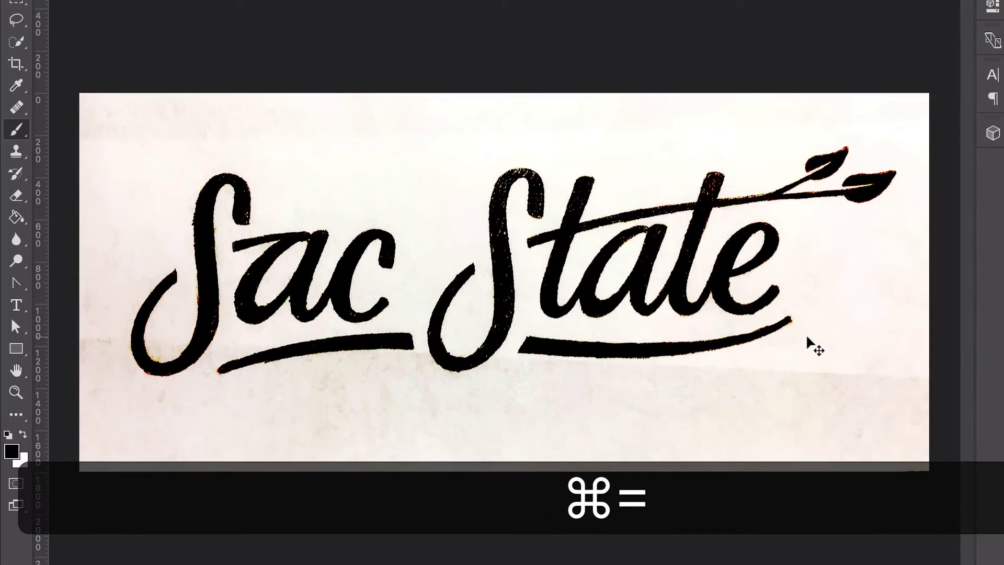
key(super+equal)
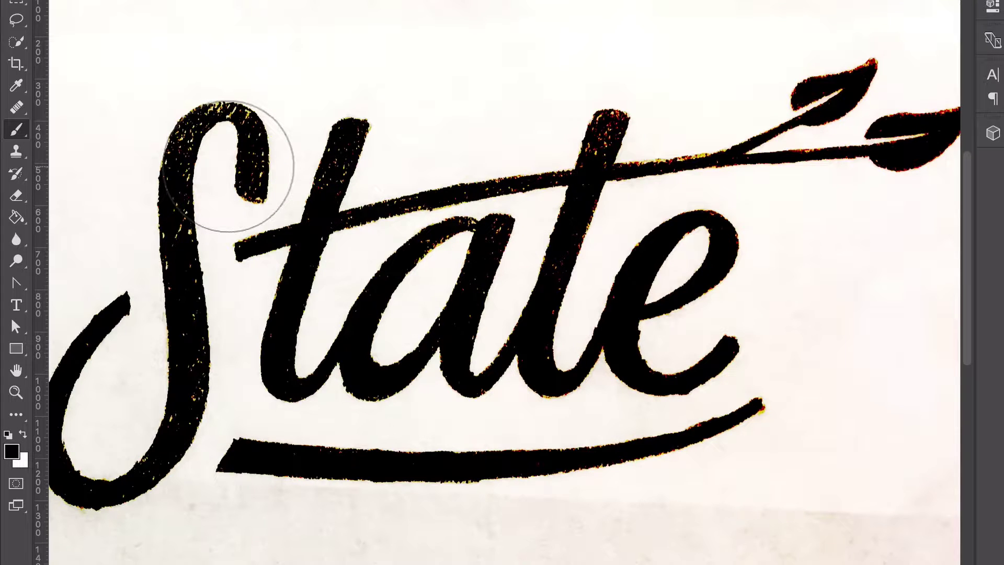
scroll(596, 246, left, 4)
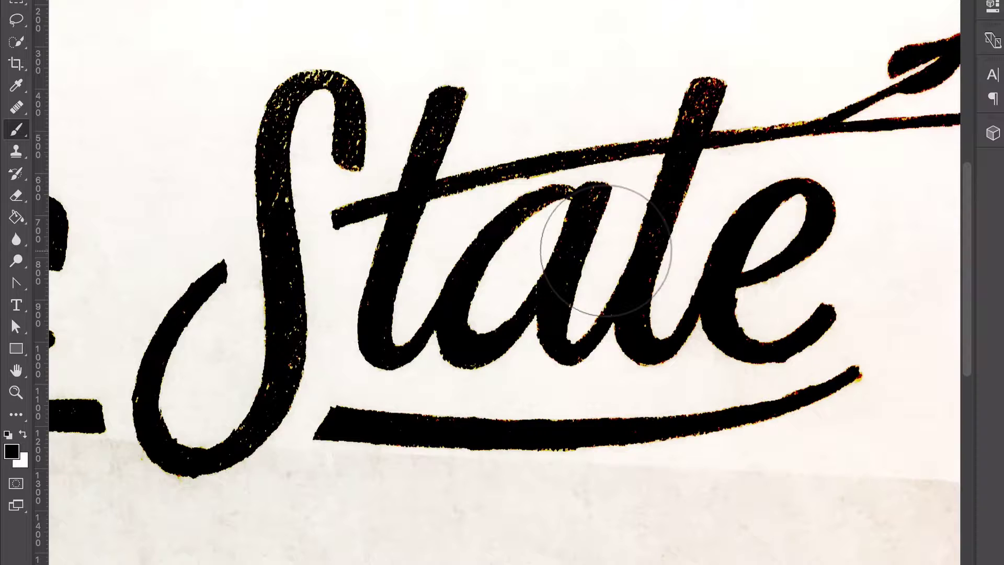
key(super+minus)
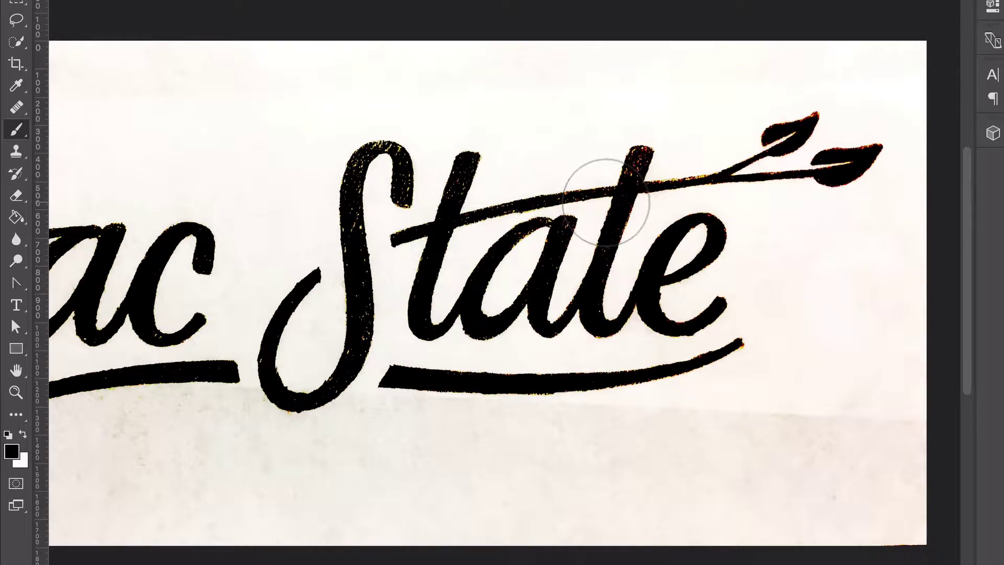
key(bracketright)
key(bracketright)
key(bracketleft)
key(bracketleft)
key(bracketleft)
key(bracketleft)
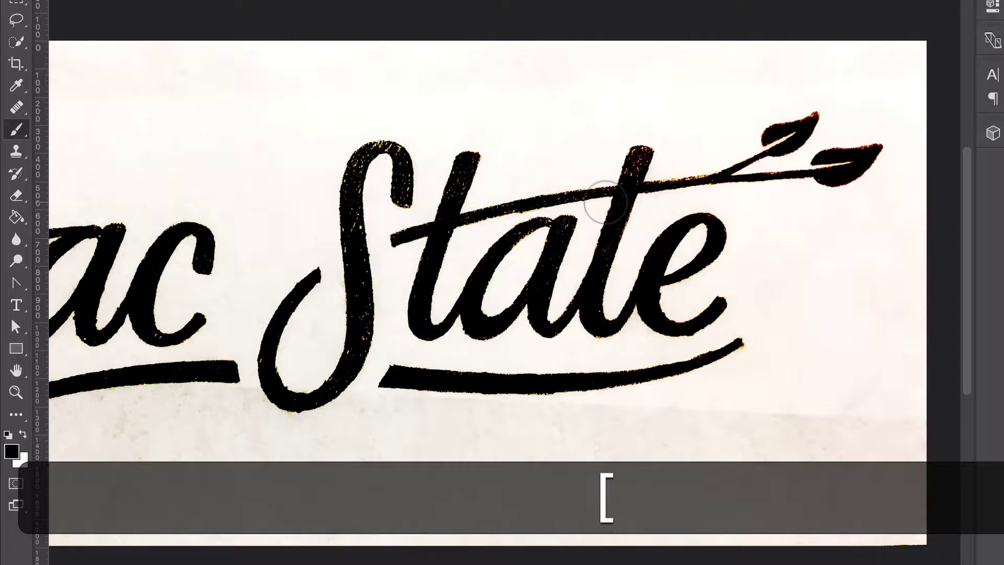
key(bracketleft)
key(bracketleft)
key(bracketleft)
key(bracketleft)
key(bracketleft)
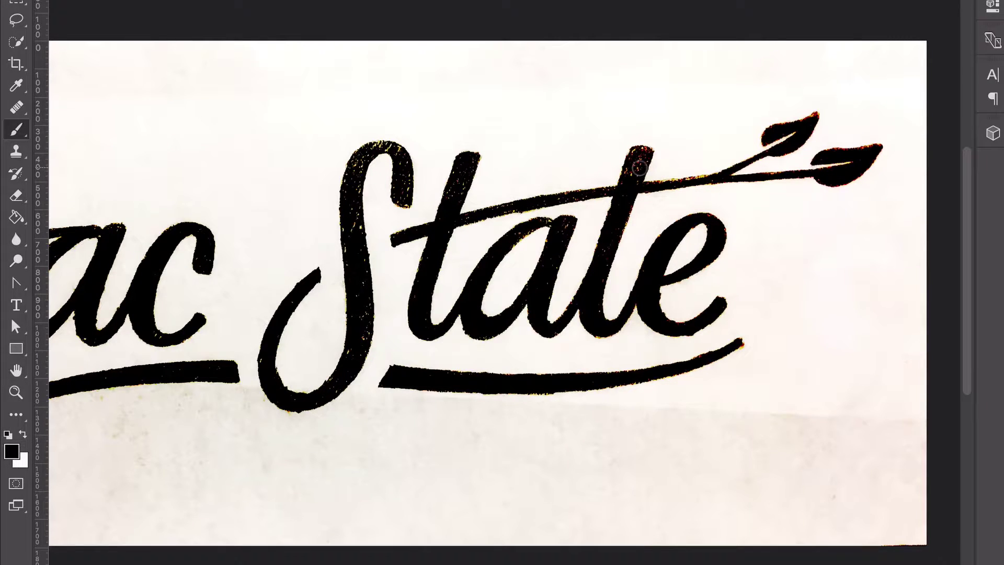
scroll(639, 167, up, 2)
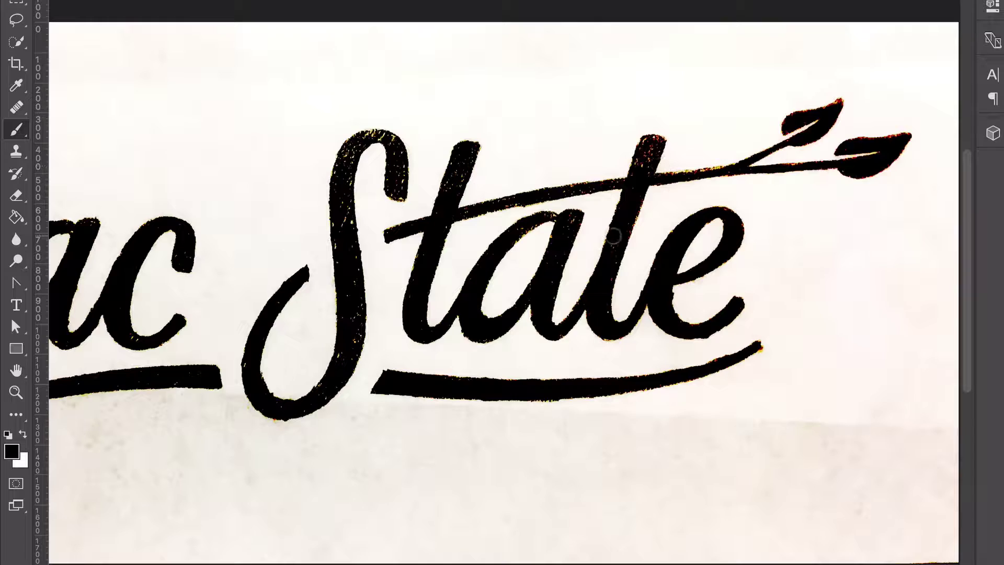
- Shrink the brush and paint black over the speckled crossbar of State just before it forks into the two branches
key(super)
key(super+equal)
key(super+equal)
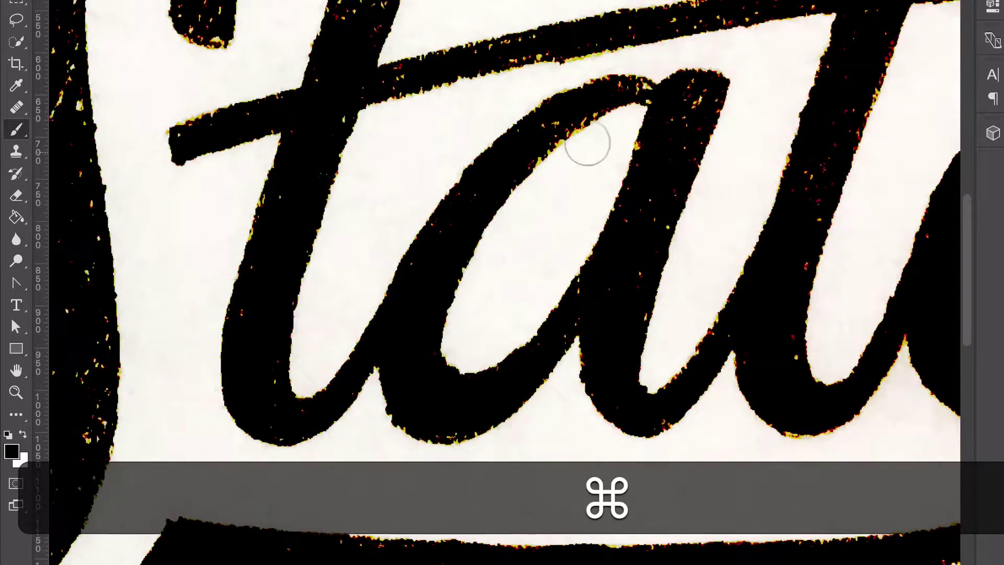
scroll(605, 121, up, 3)
scroll(605, 120, right, 5)
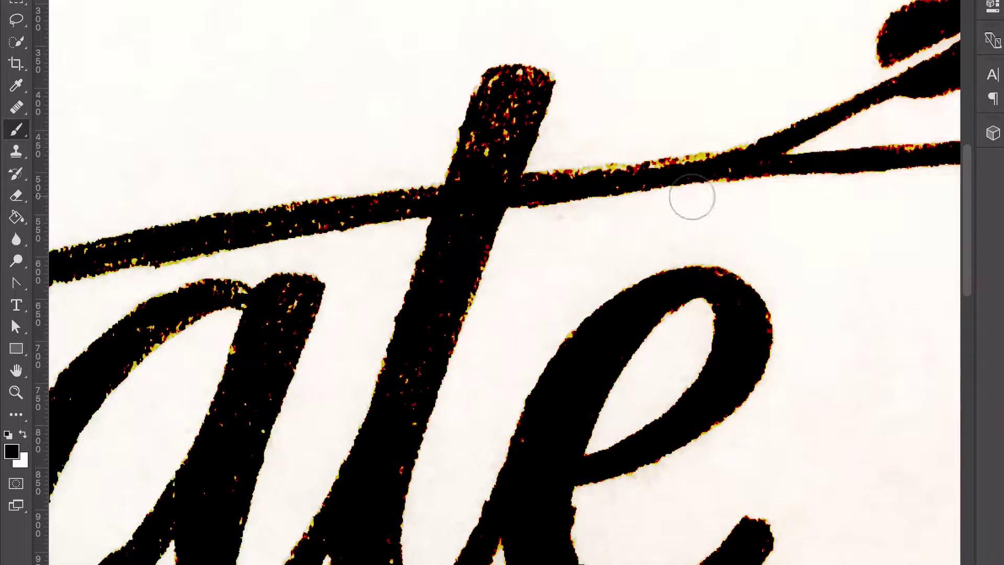
key(bracketleft)
key(bracketleft)
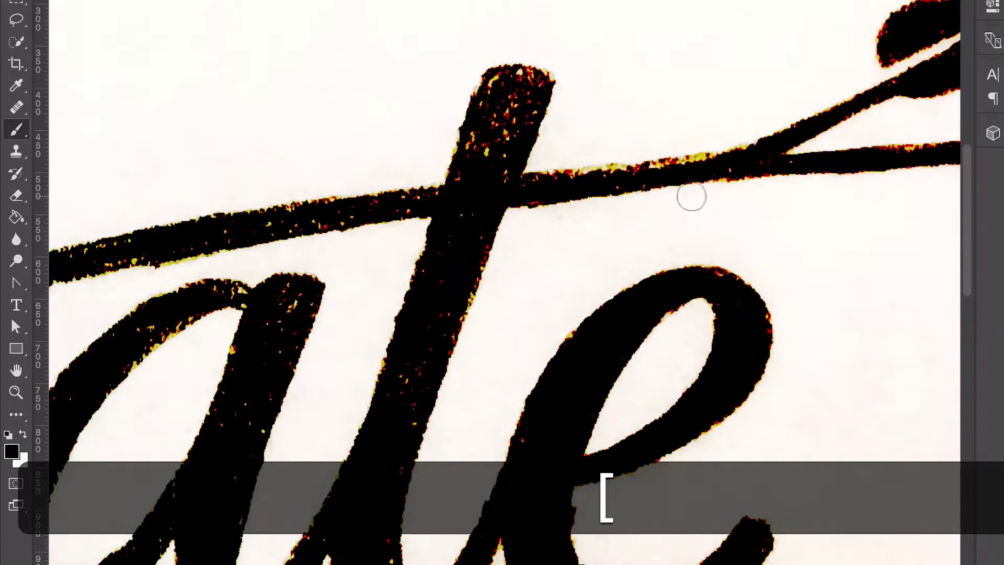
key(bracketleft)
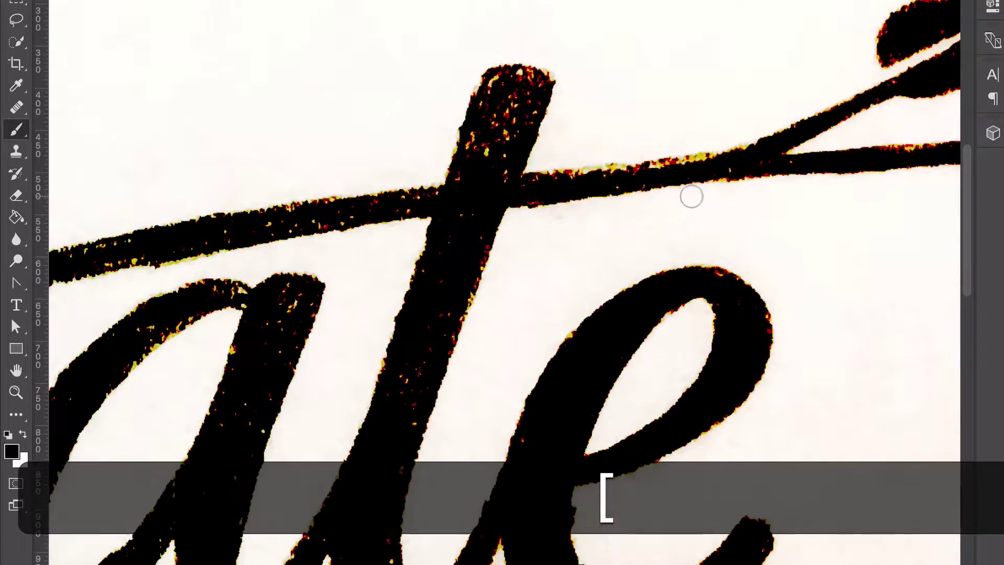
drag(726, 168, 688, 173)
- Shrink the brush further and fill in black the rest of the crossbar back to State's second t and the edges of that t's top
key(bracketleft)
key(bracketleft)
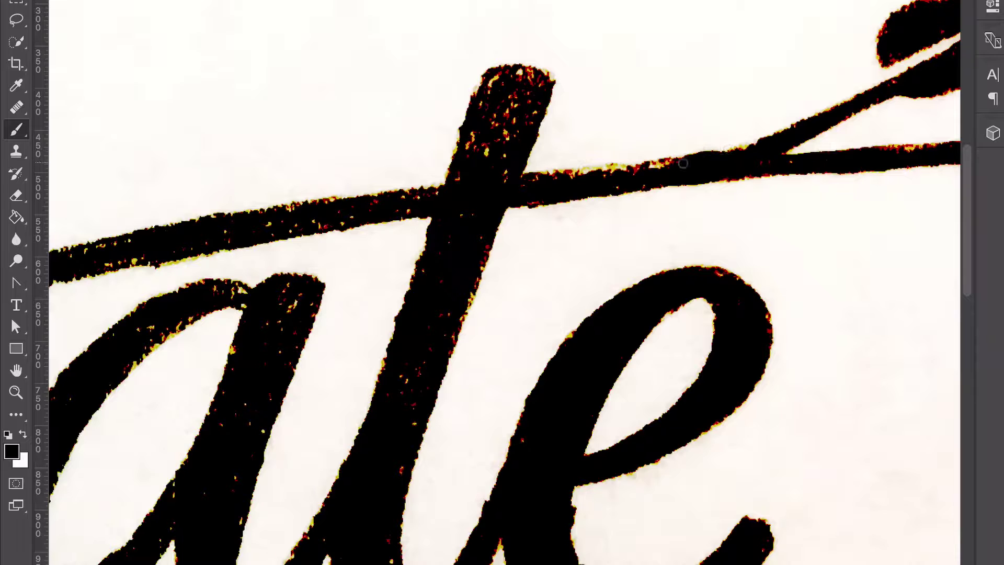
drag(689, 163, 529, 182)
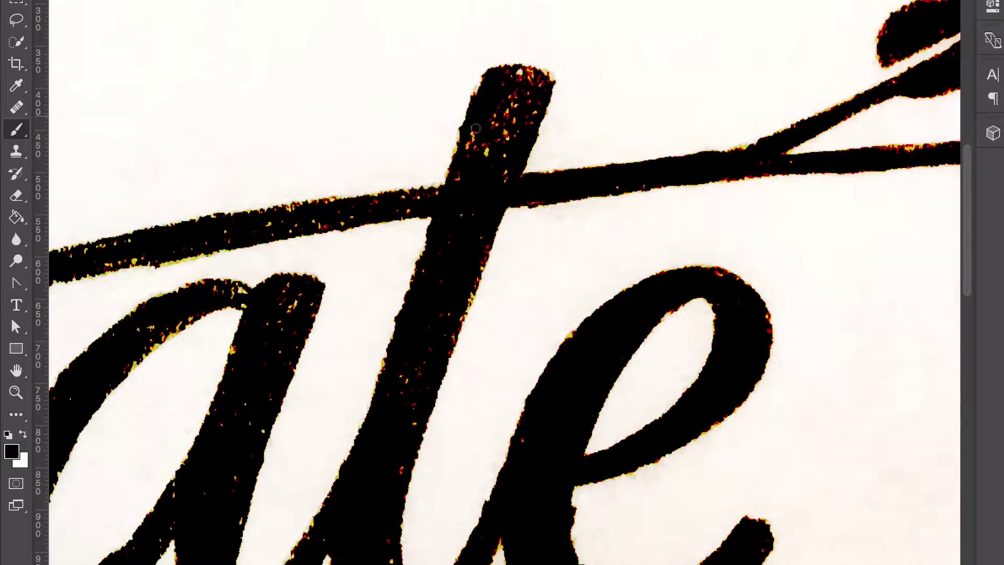
mouse_move(508, 70)
mouse_down()
mouse_move(527, 68)
mouse_move(548, 86)
mouse_move(528, 136)
mouse_up()
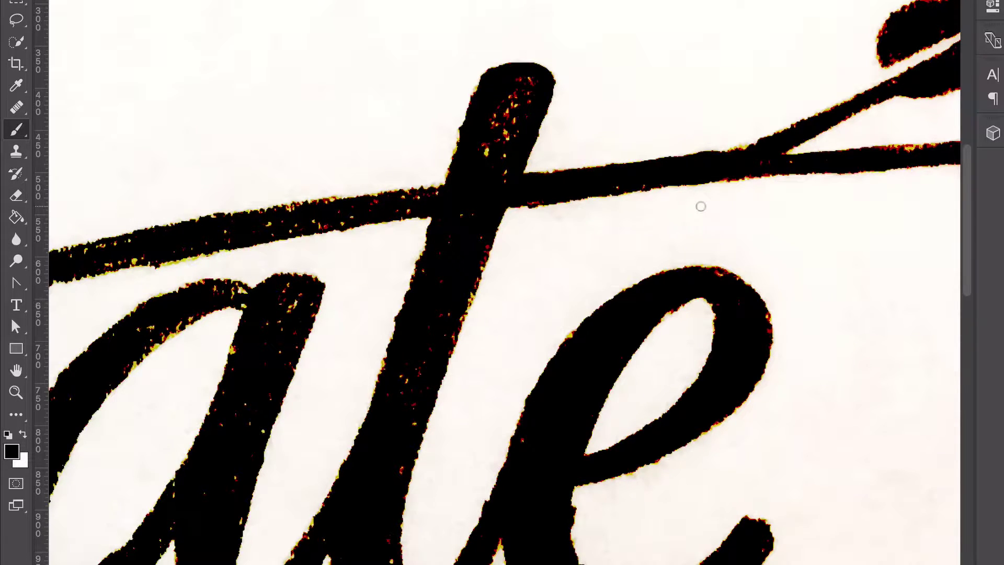
- Paint black along the rough upper edge of the lower branch leading to the lower leaf
scroll(701, 206, down, 1)
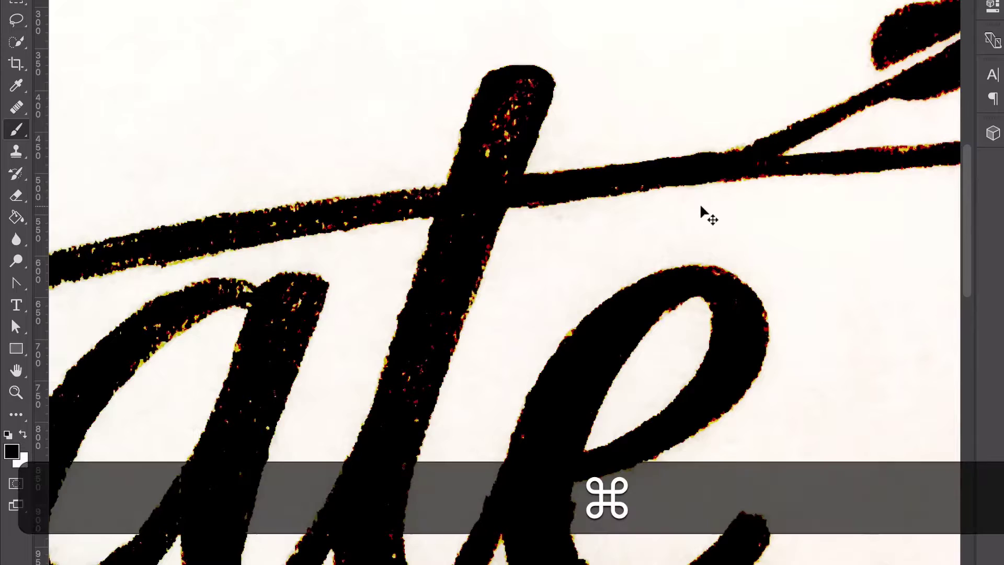
key(super+minus)
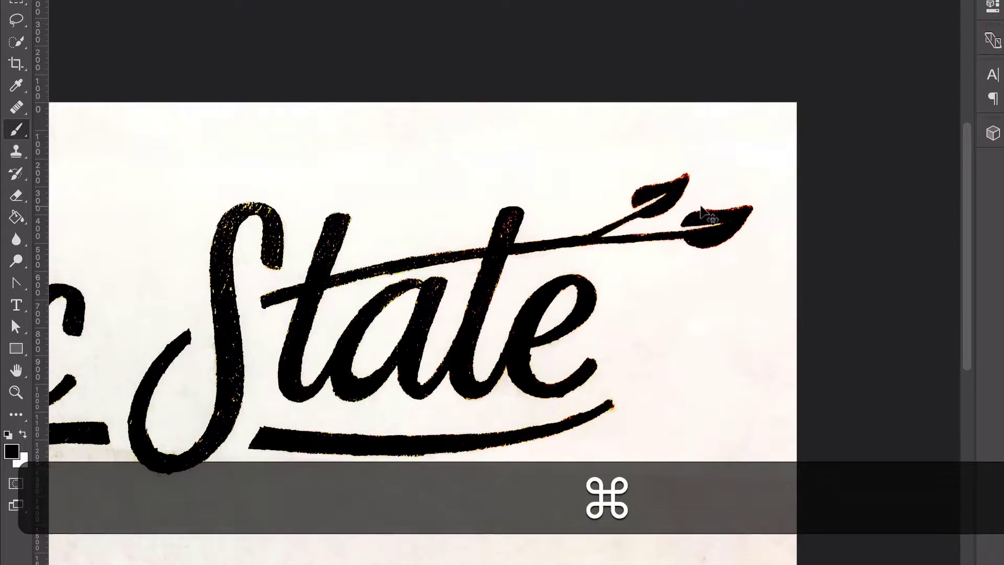
key(super+equal)
key(super+equal)
key(super+equal)
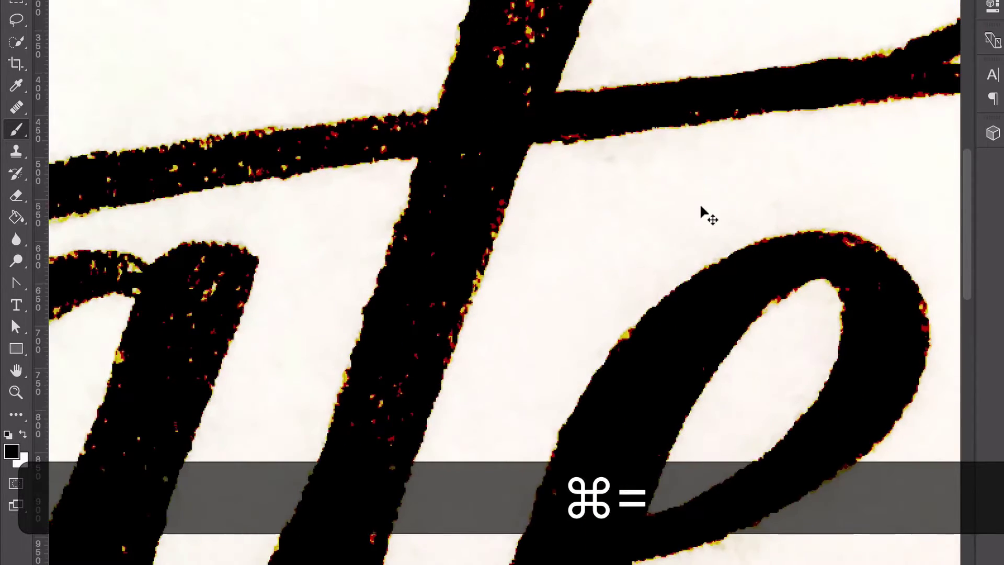
scroll(501, 199, up, 10)
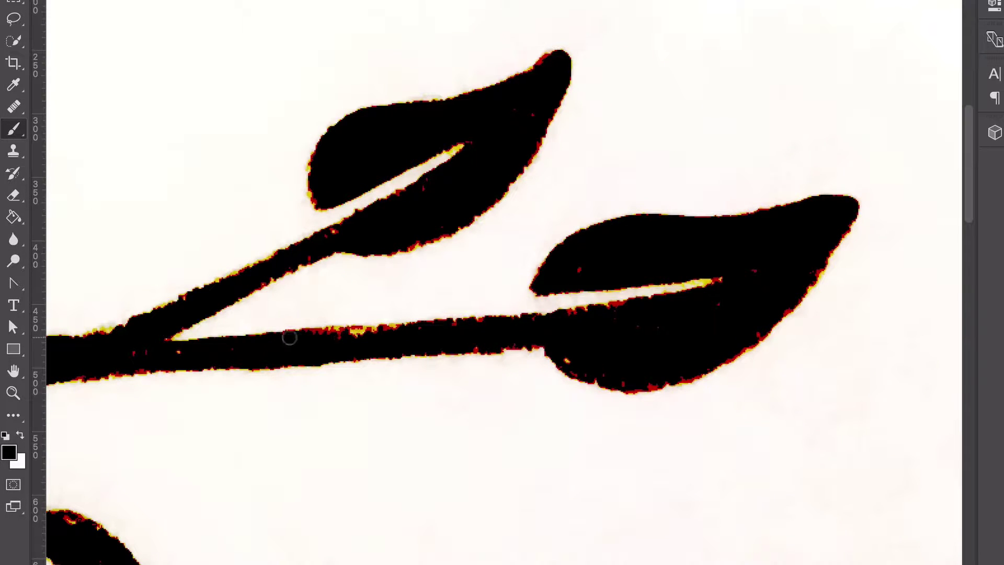
drag(293, 336, 481, 327)
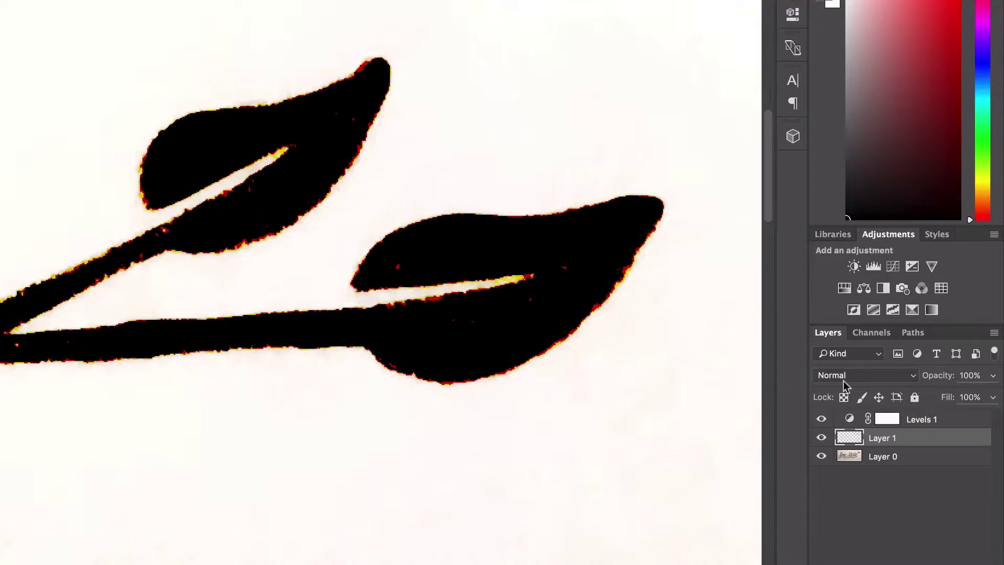
- Add a Hue/Saturation adjustment layer above Layer 1, set Saturation to -100, and collapse its properties
click(844, 289)
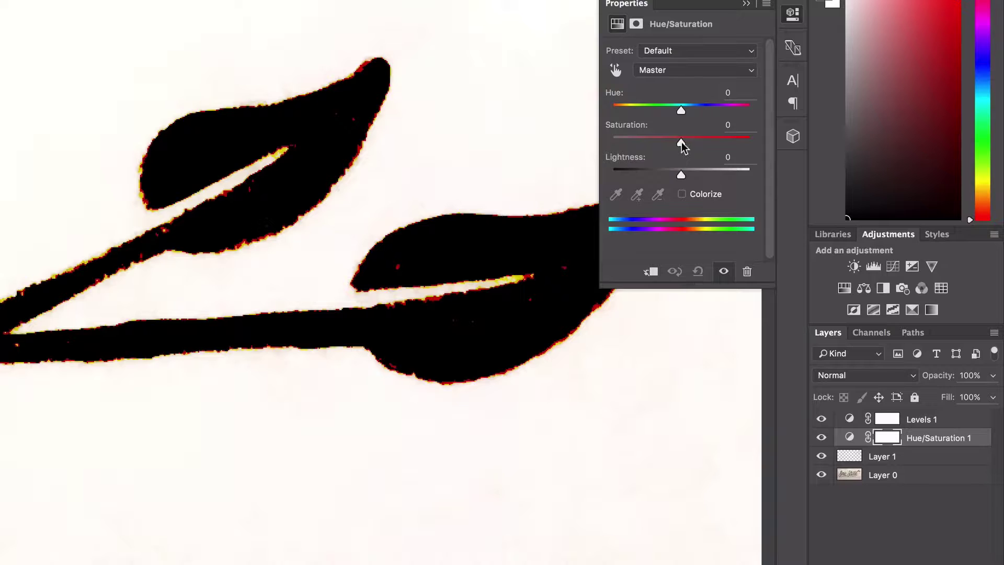
drag(682, 143, 612, 148)
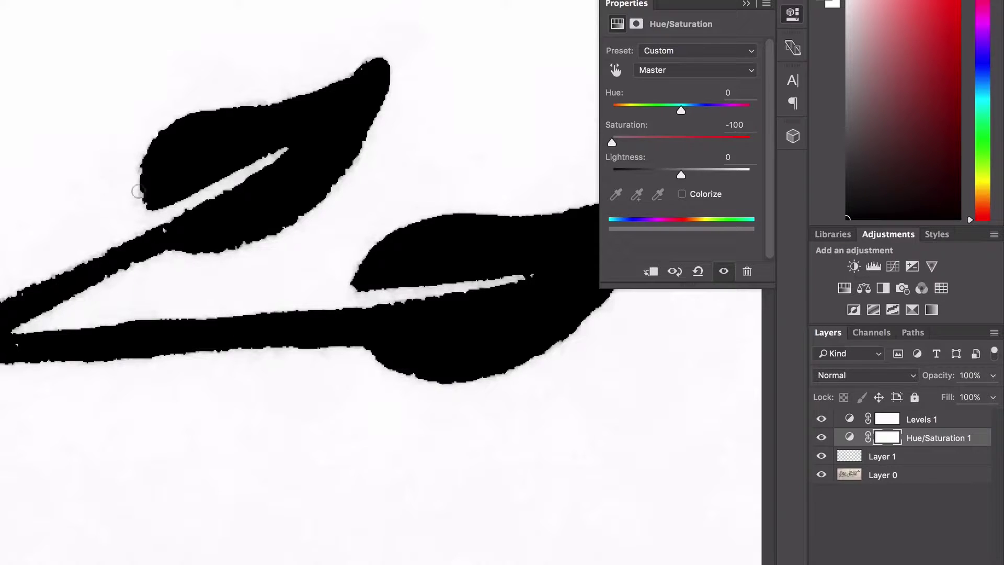
click(794, 16)
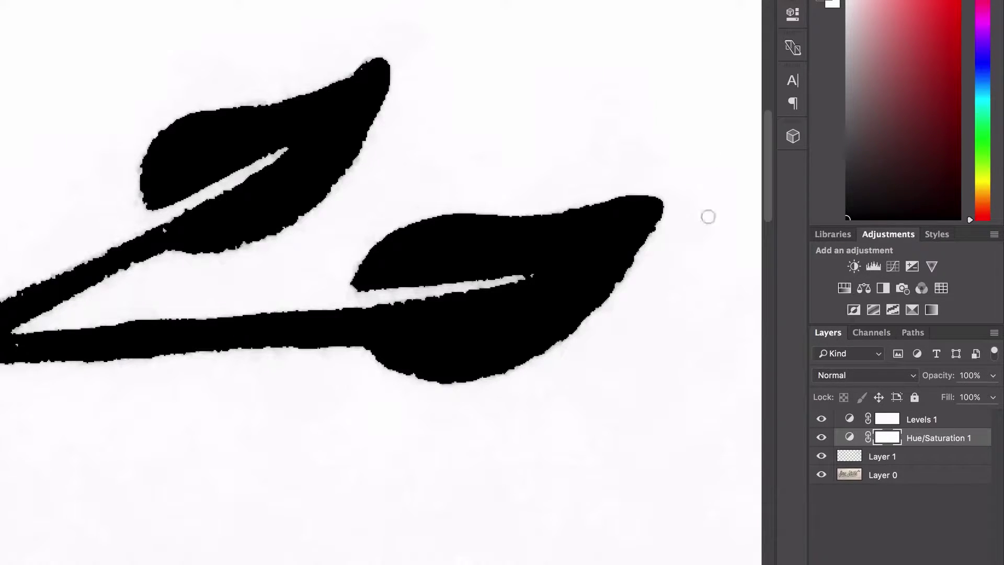
- Rename Layer 1 as "Paint brush"
click(907, 461)
double_click(882, 456)
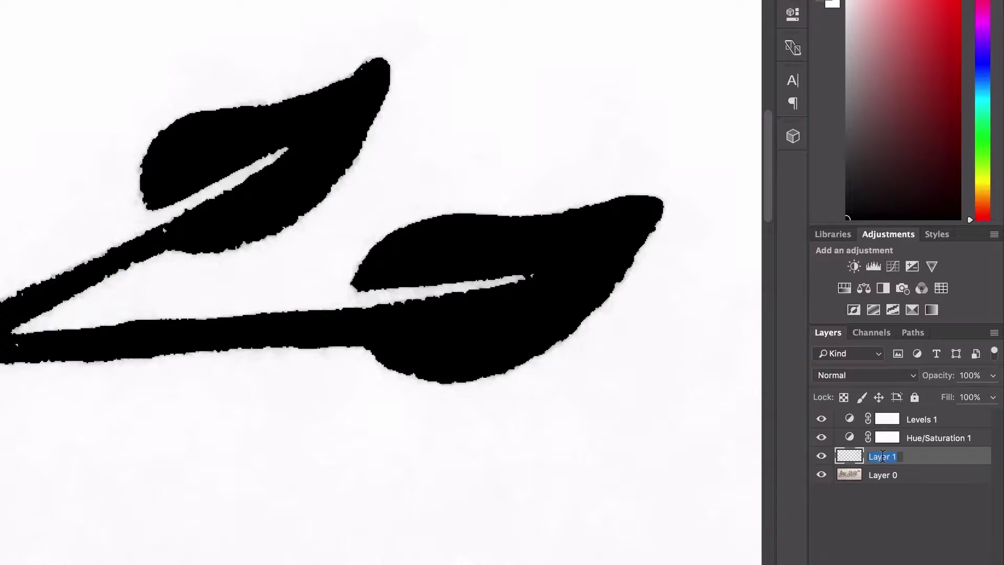
key(shift)
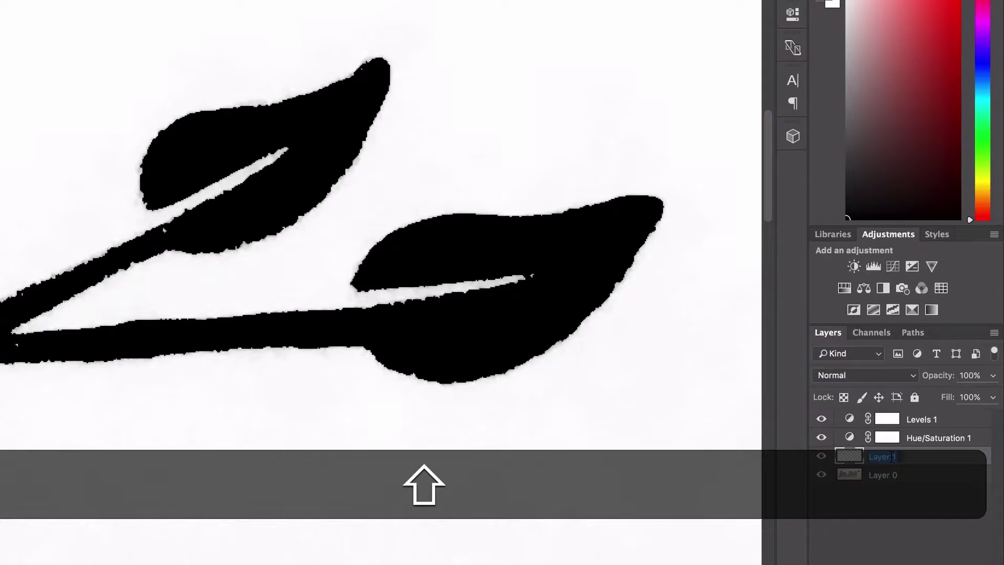
text(Prai)
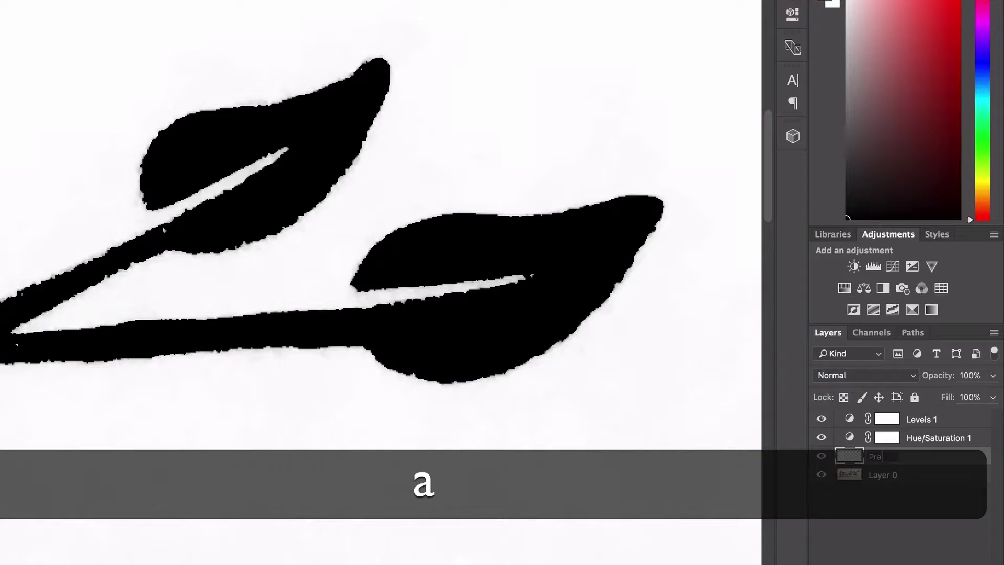
key(BackSpace)
key(BackSpace)
key(BackSpace)
text(aint brush)
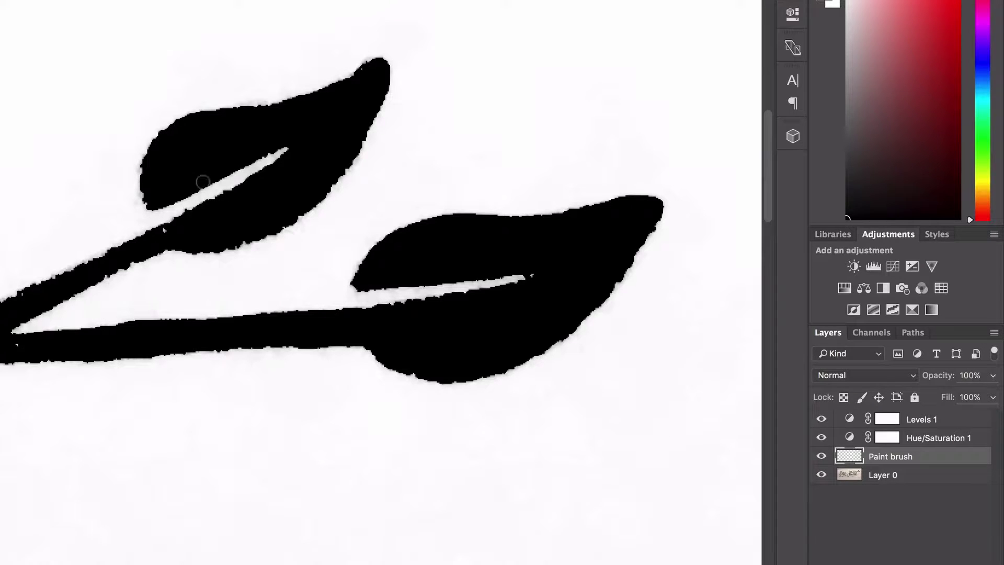
- Switch the brush color to white and paint along the rough outer edge of the upper leaf's rounded end
scroll(203, 181, left, 5)
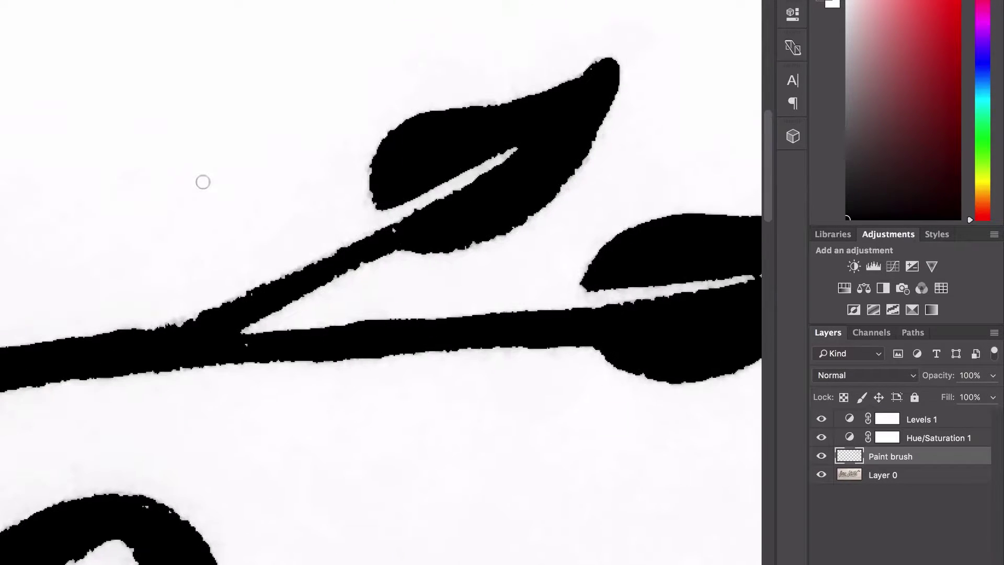
key(super+equal)
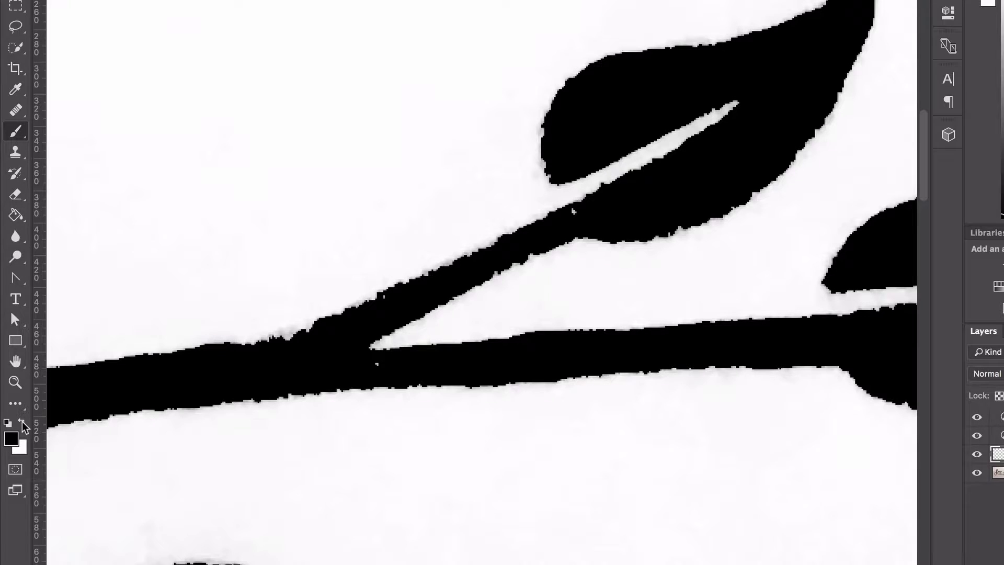
click(22, 421)
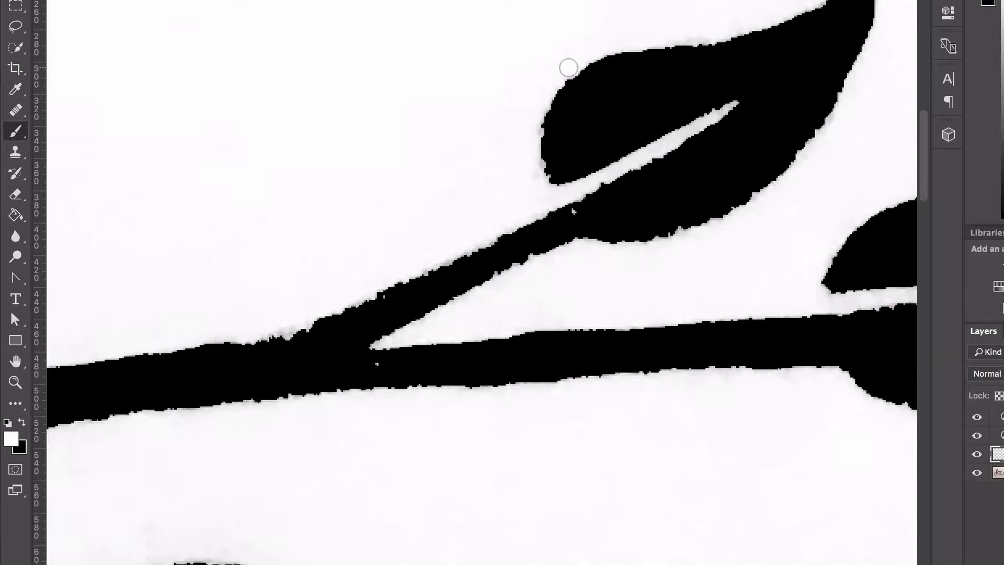
mouse_move(569, 67)
mouse_down()
mouse_move(538, 114)
mouse_move(538, 177)
mouse_up()
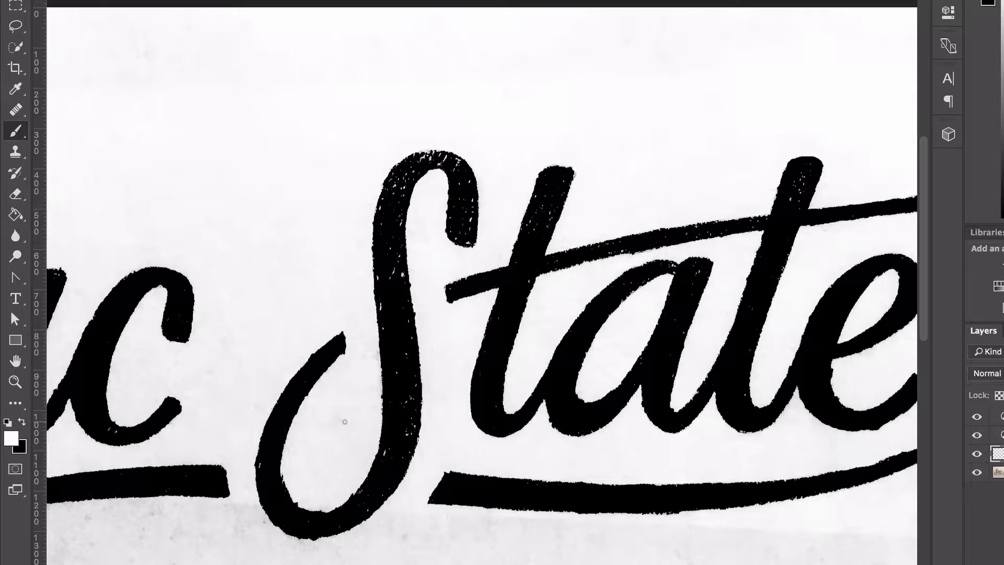
- Switch the brush color back to black and fill the white gaps in the top curve and hook end of the S in State
scroll(344, 422, left, 3)
scroll(345, 422, up, 3)
scroll(344, 422, right, 1)
key(super+=)
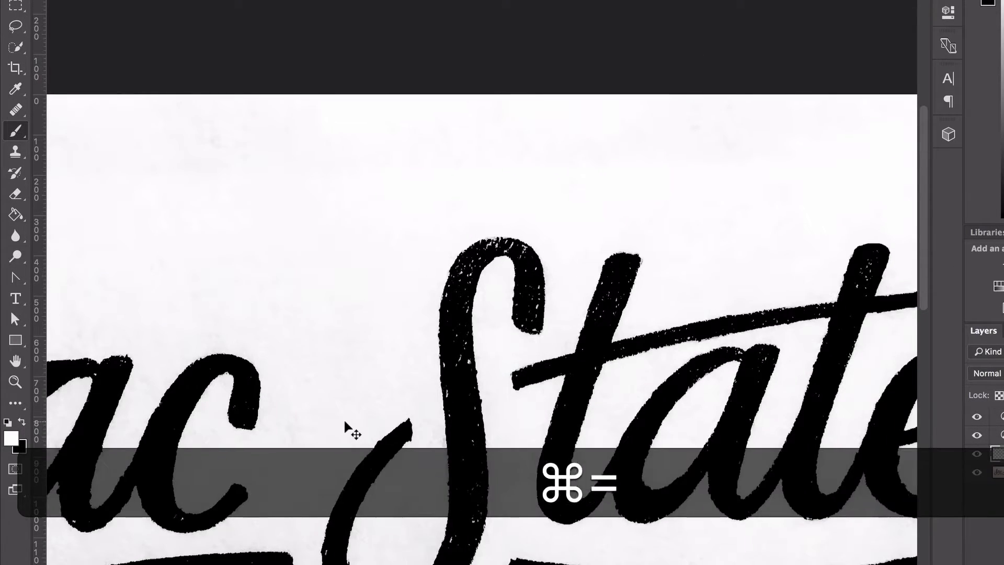
key(super+=)
key(super+=)
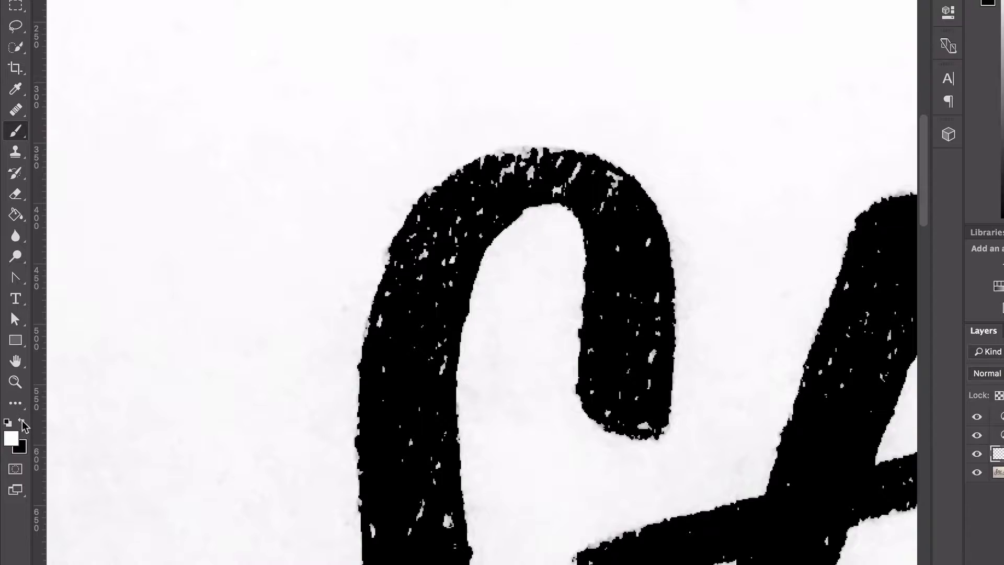
click(22, 421)
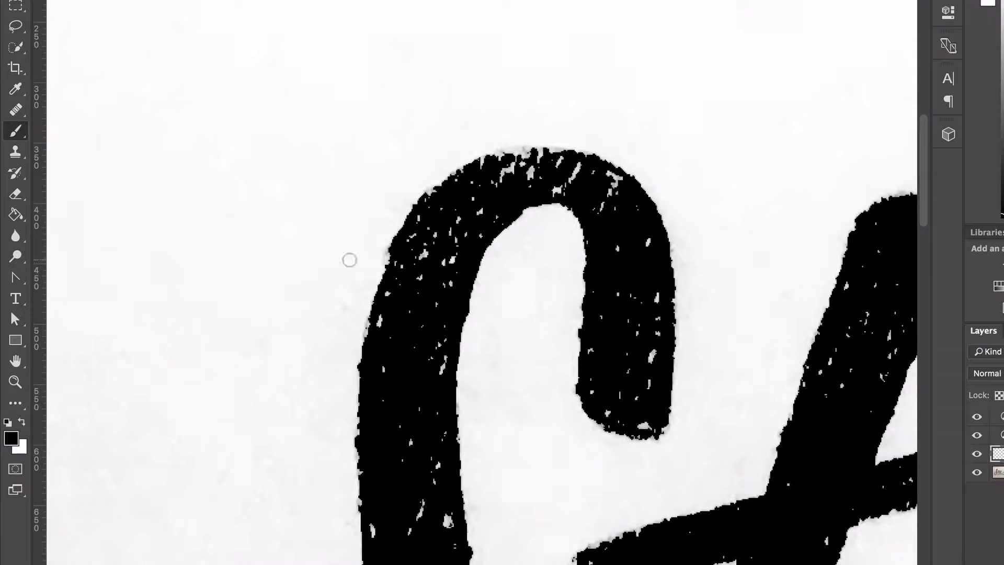
mouse_move(616, 184)
mouse_down()
mouse_move(567, 160)
mouse_move(521, 155)
mouse_move(478, 165)
mouse_move(465, 183)
mouse_move(517, 168)
mouse_move(478, 163)
mouse_move(432, 212)
mouse_move(374, 327)
mouse_move(502, 157)
mouse_up()
scroll(651, 340, down, 3)
drag(667, 324, 650, 347)
scroll(650, 134, down, 5)
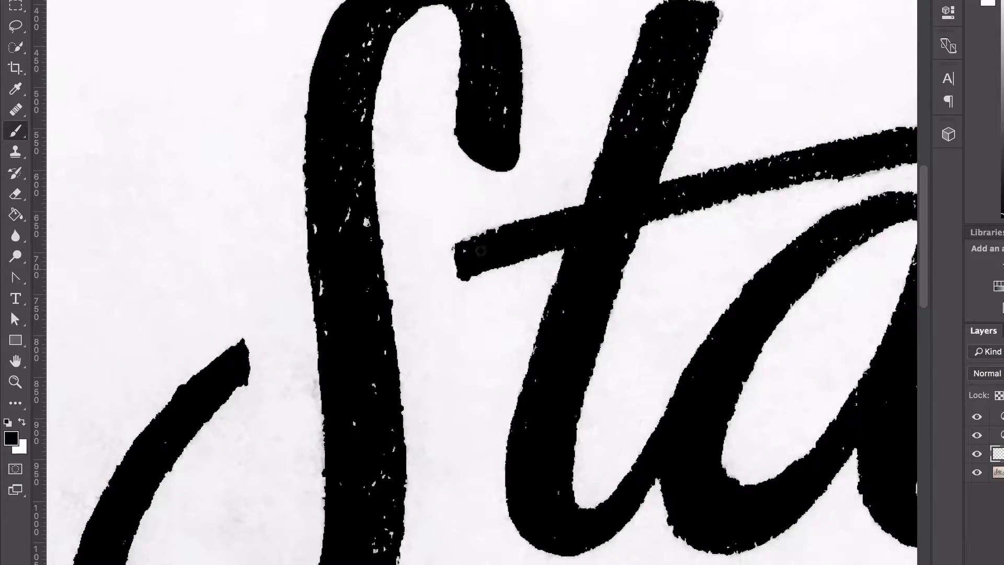
- Fit the whole artwork in view and start exporting it with Export As in JPG format at 100% quality
key(super+0)
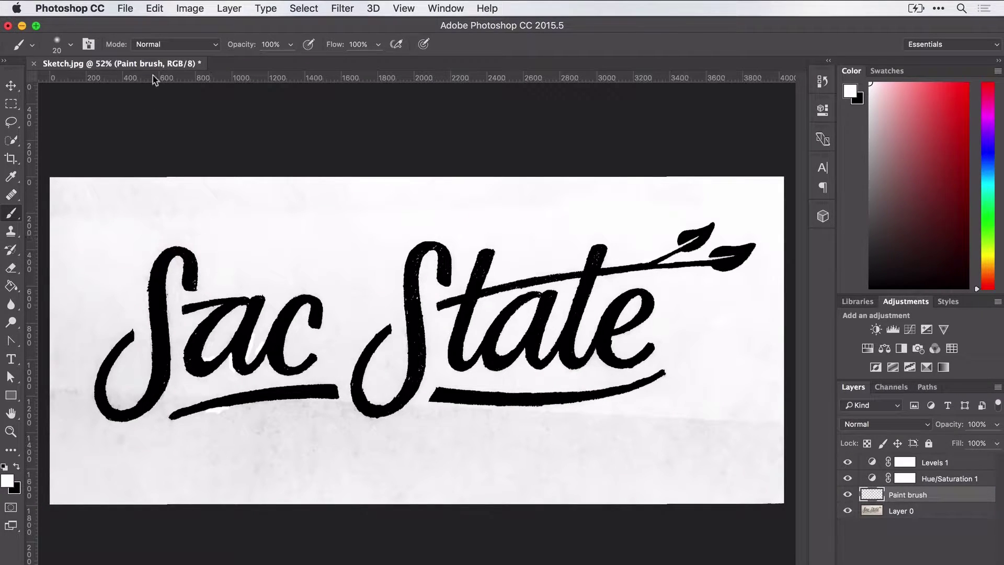
click(125, 8)
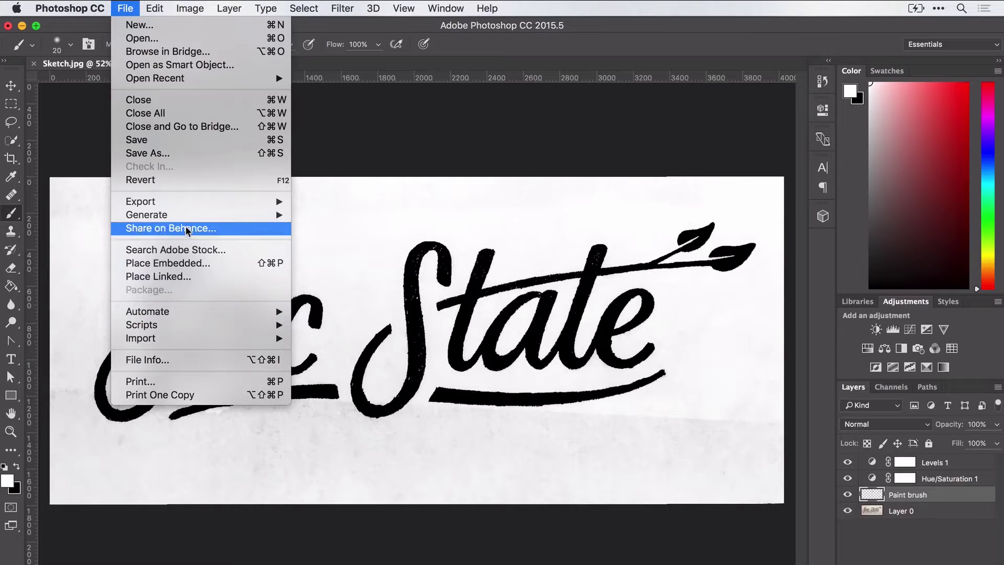
mouse_move(192, 204)
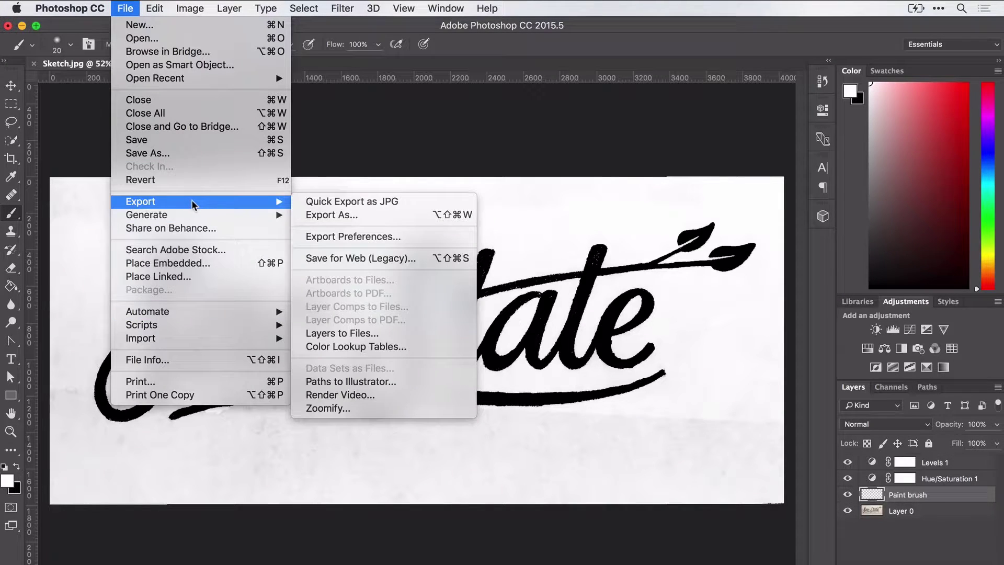
click(344, 215)
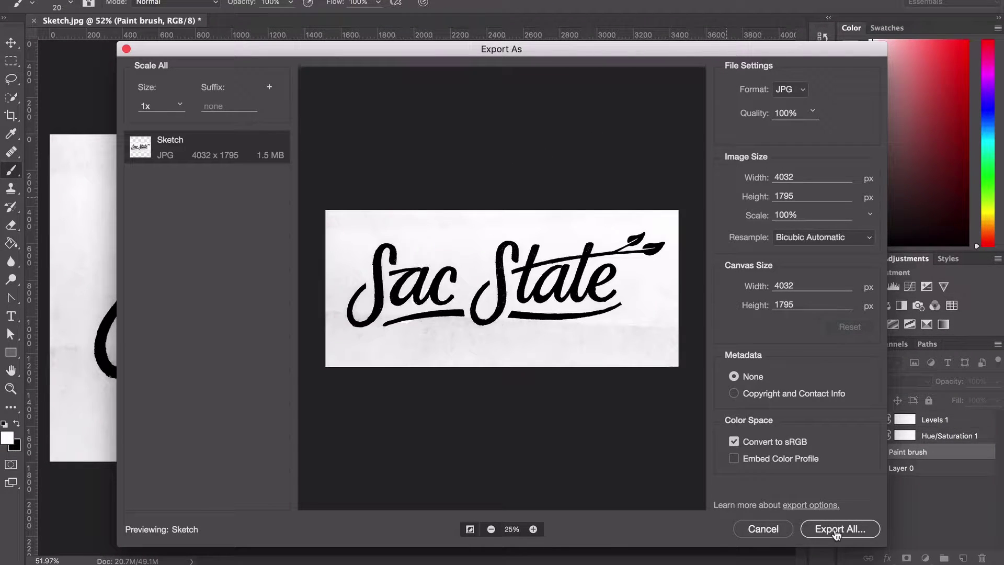
click(837, 530)
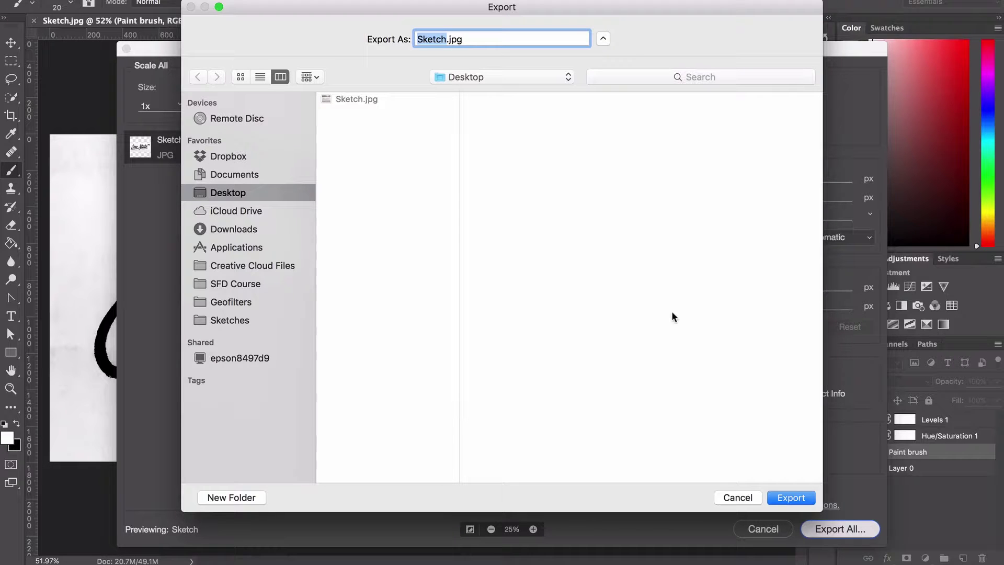
- Save the export to the Desktop as Sketch-edit.jpg and close the Finder window
click(448, 39)
text(-edi)
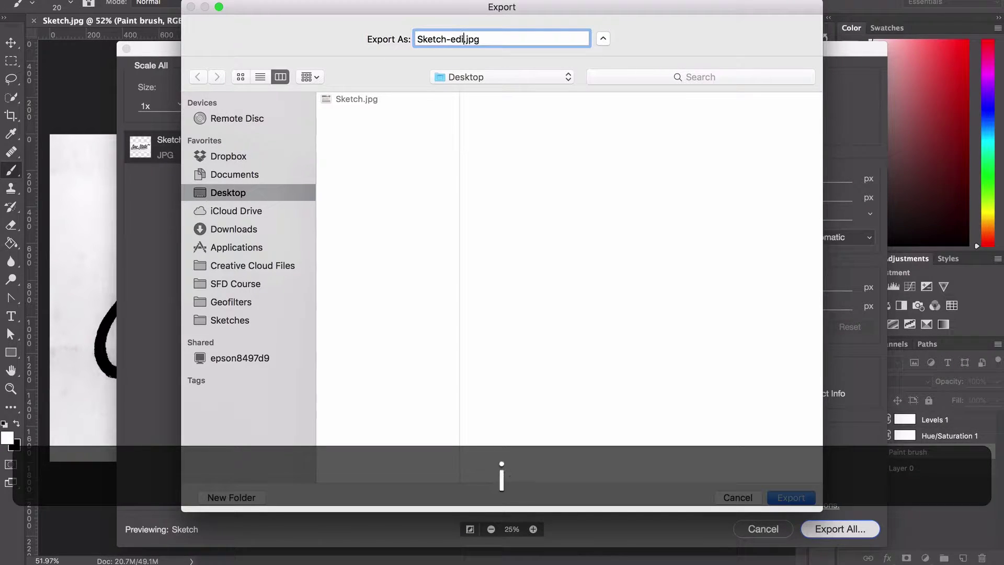
text(t)
key(Return)
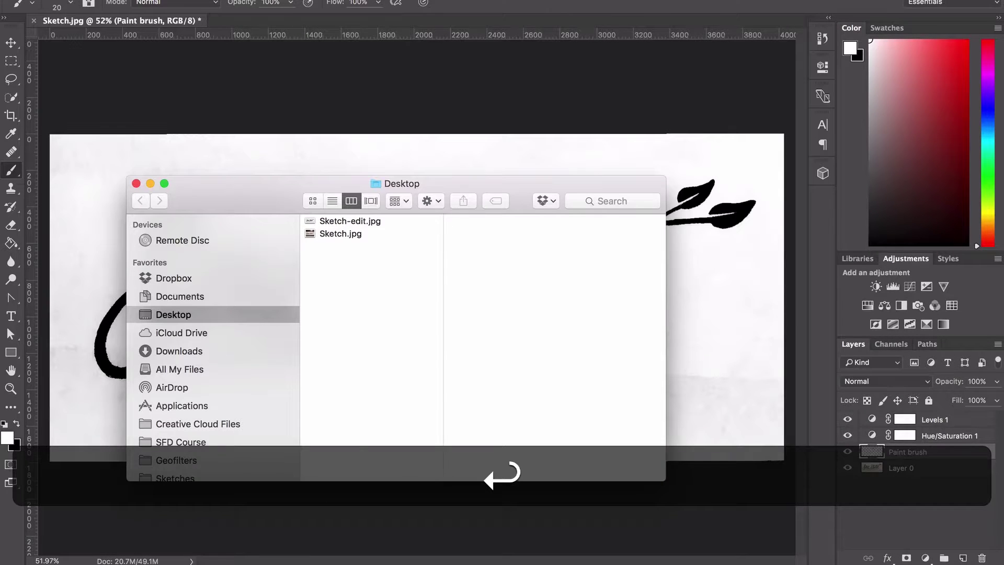
click(137, 183)
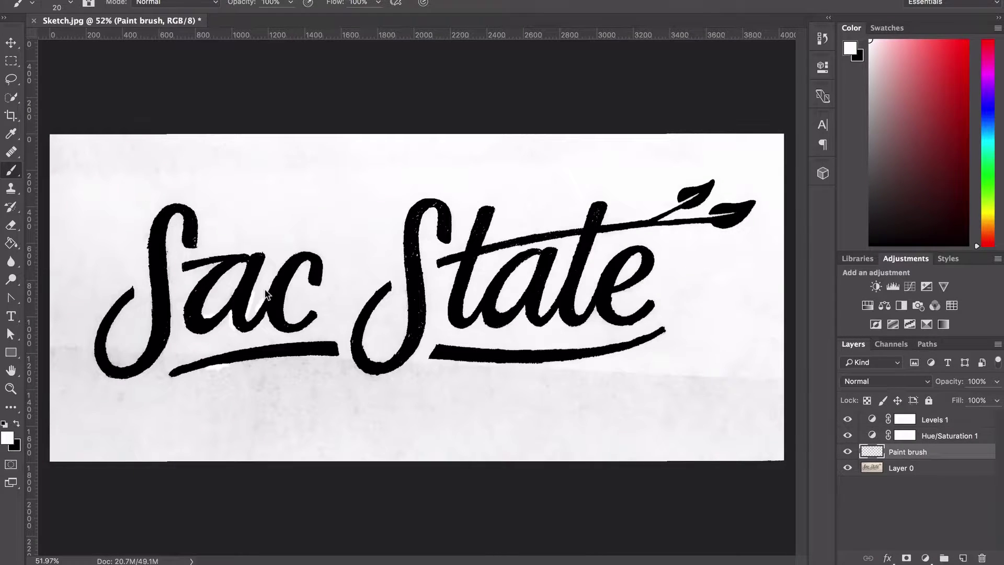
- Switch to Illustrator and create a new document 1080 px wide and 1920 px high
key(ctrl+Right)
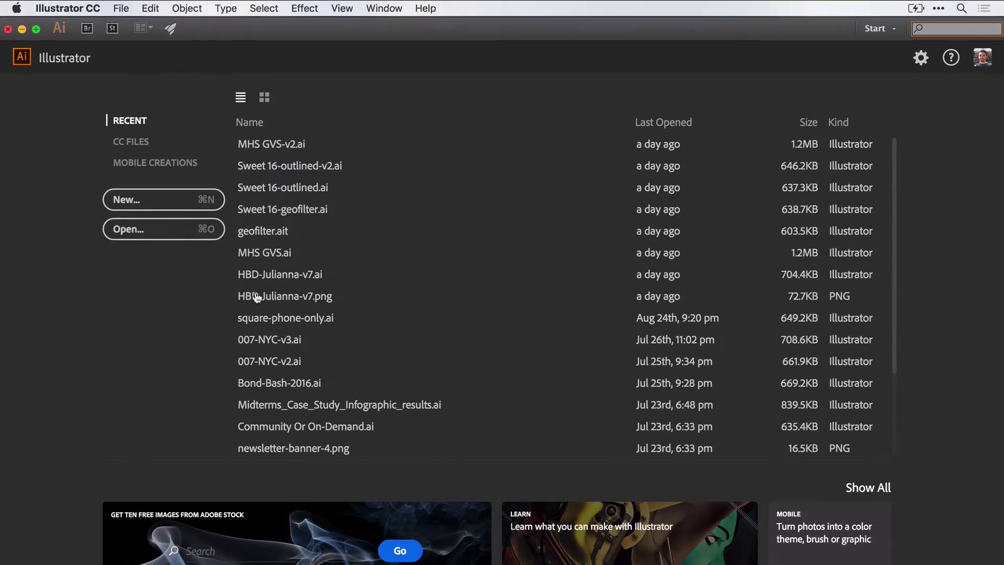
click(120, 8)
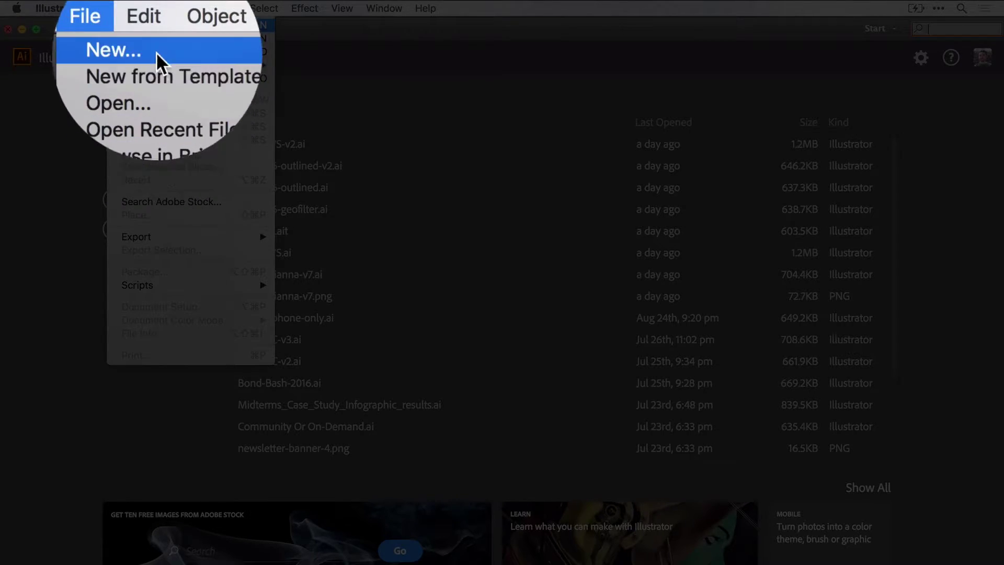
click(156, 25)
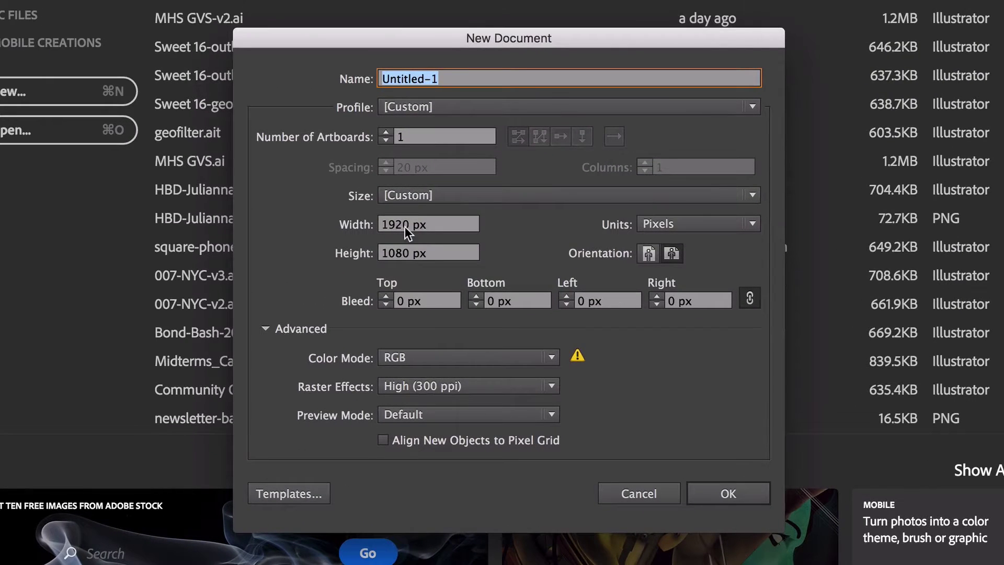
click(405, 227)
double_click(405, 227)
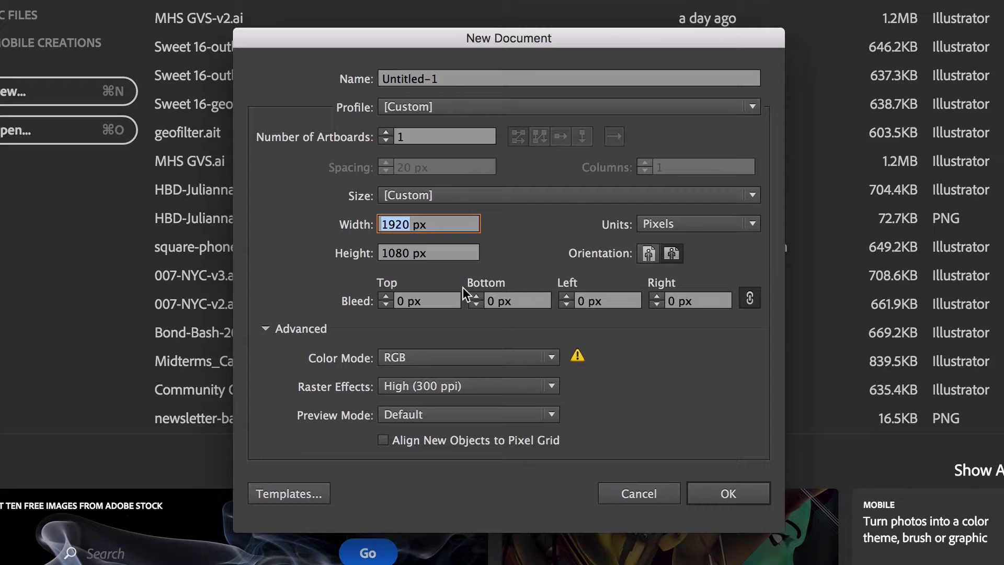
text(1080)
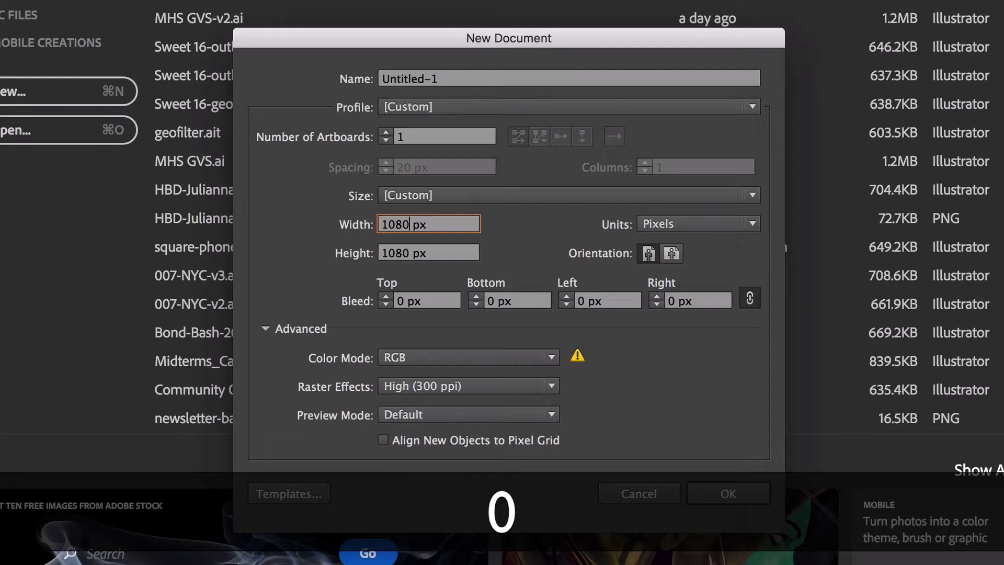
click(401, 255)
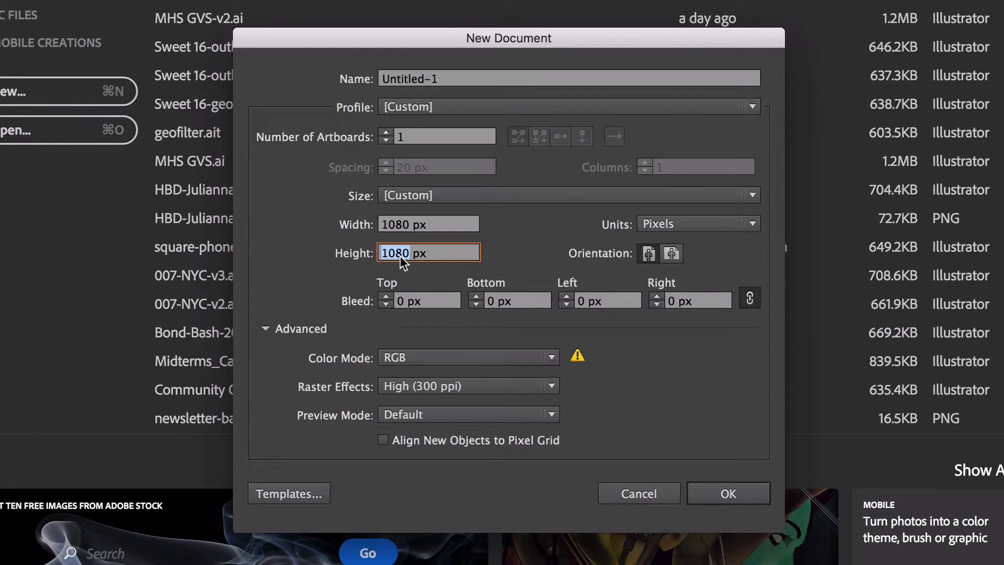
text(192)
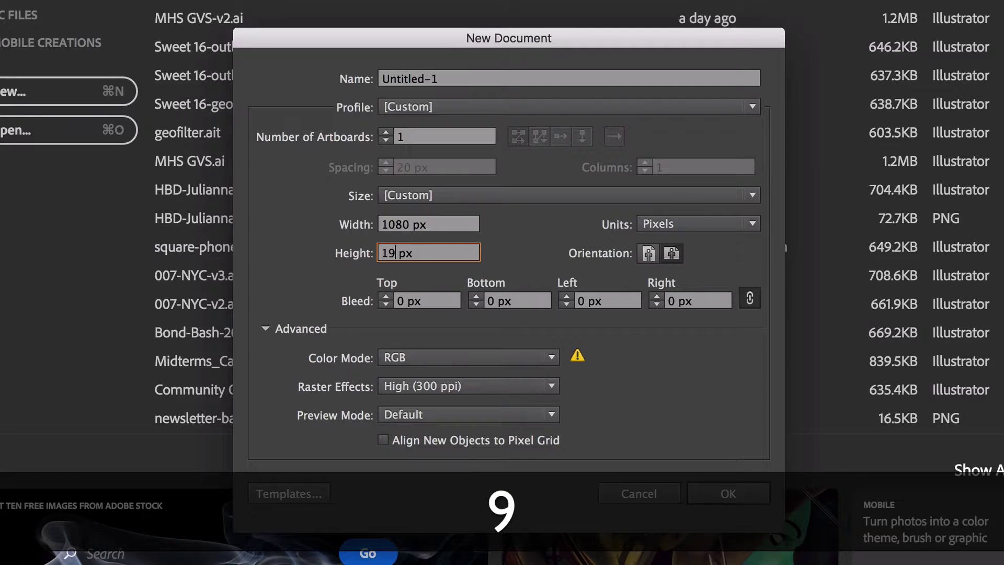
text(0)
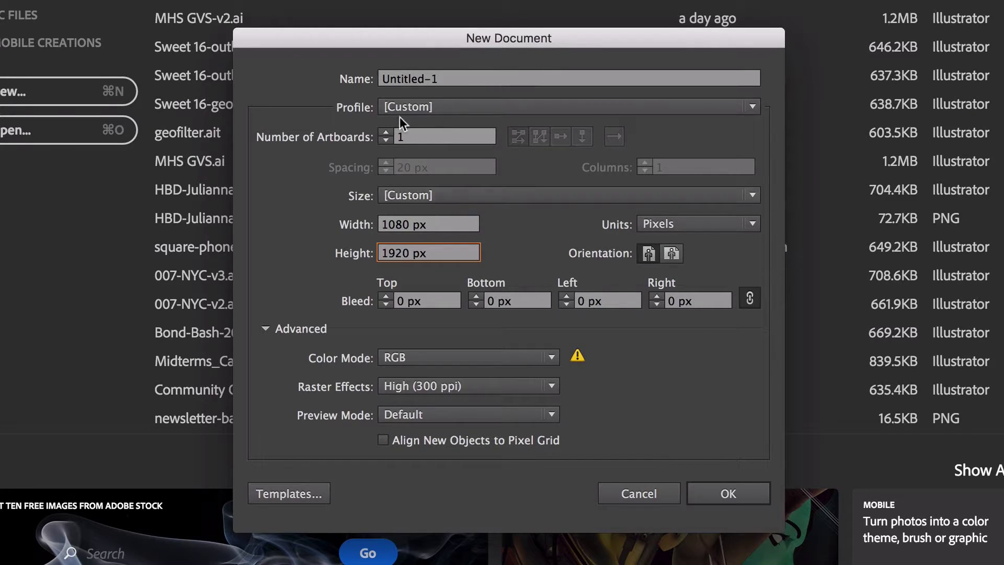
click(723, 495)
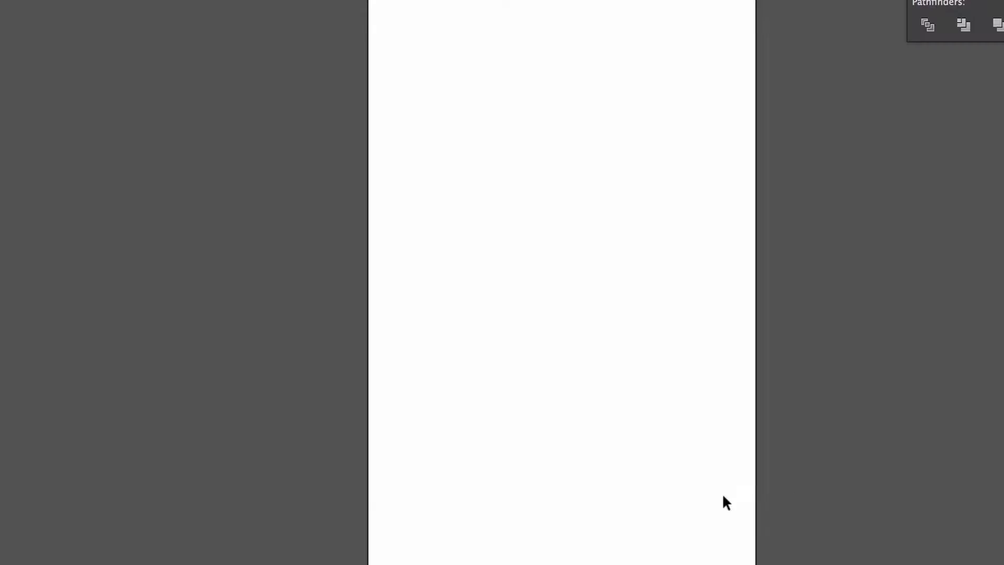
- Choose Sketch-edit.jpg from the Desktop as a linked image for placing in the document
scroll(455, 263, right, 3)
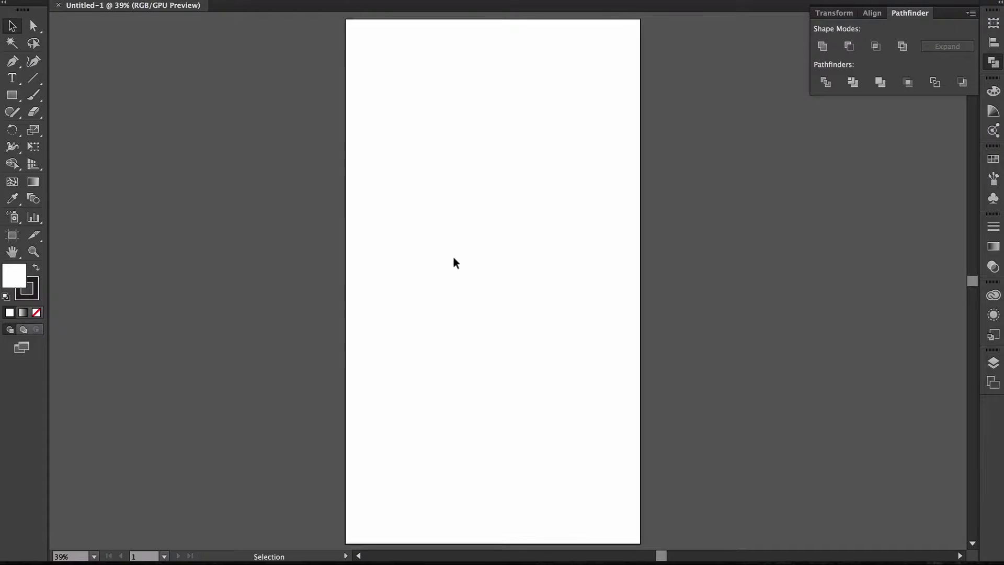
scroll(406, 258, down, 2)
scroll(406, 258, up, 2)
scroll(406, 258, left, 1)
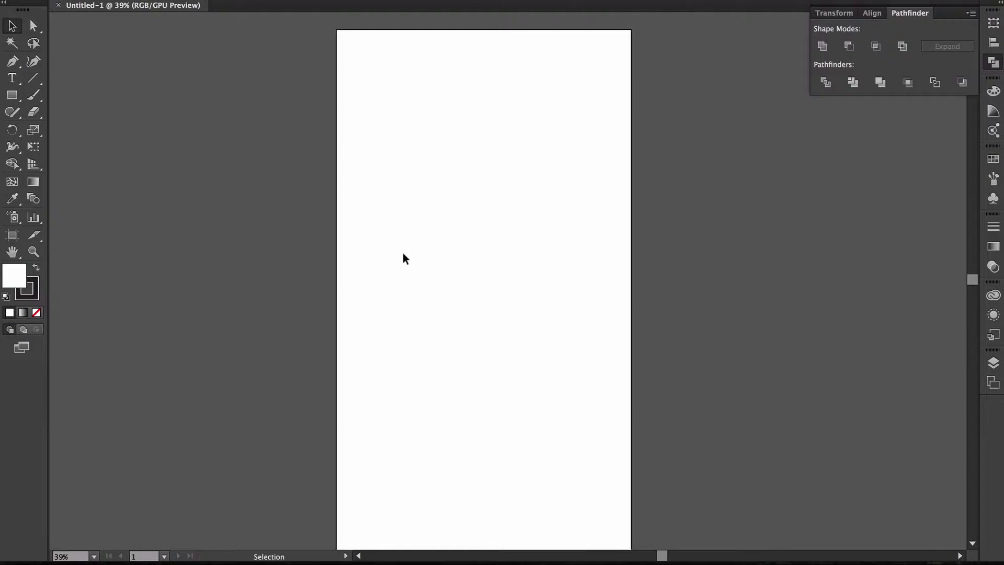
click(122, 0)
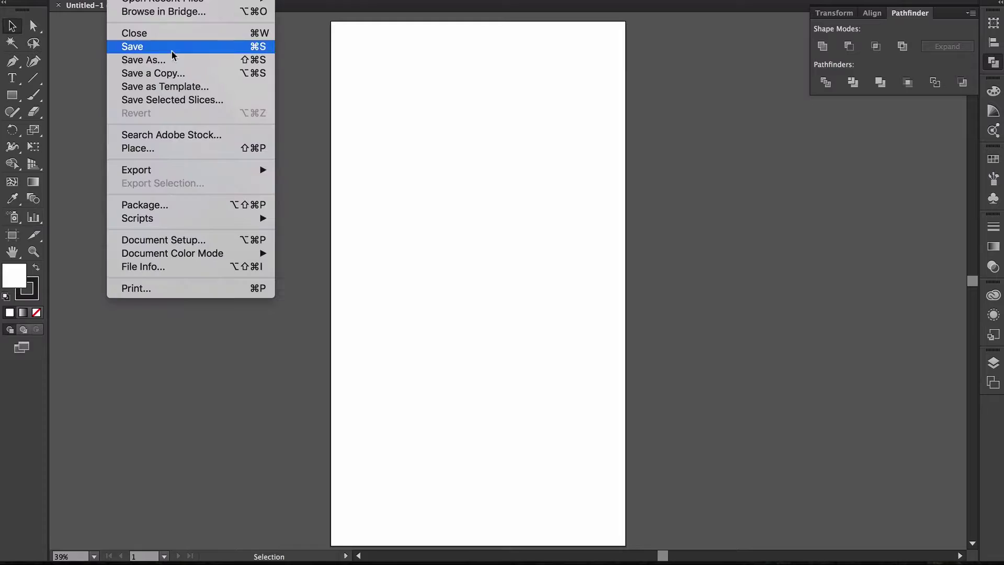
click(175, 151)
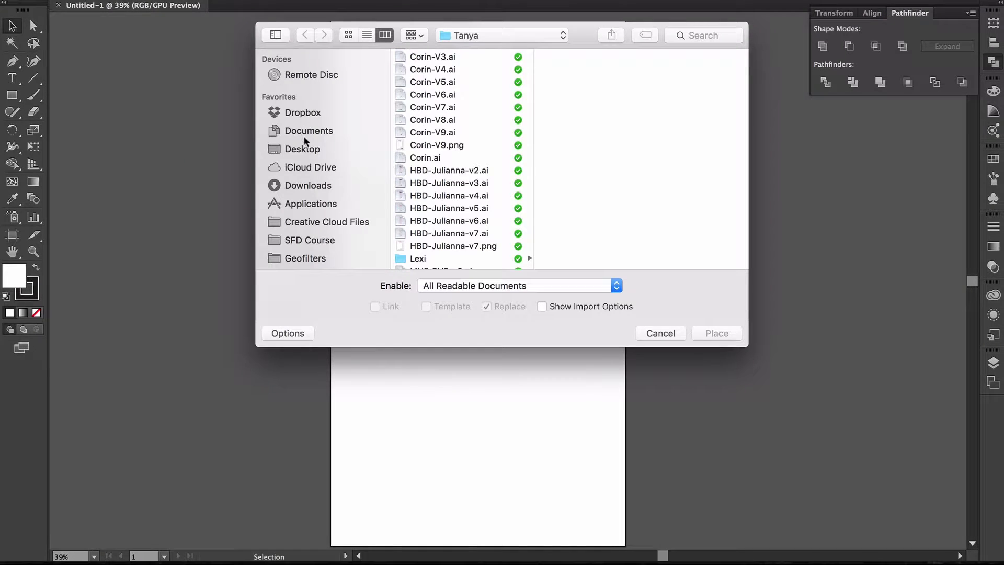
click(306, 149)
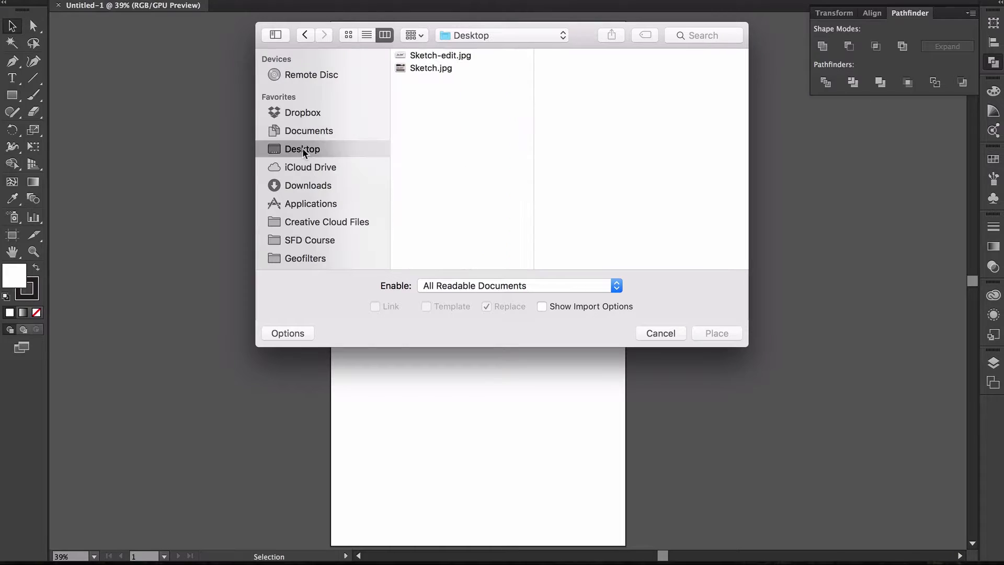
click(448, 56)
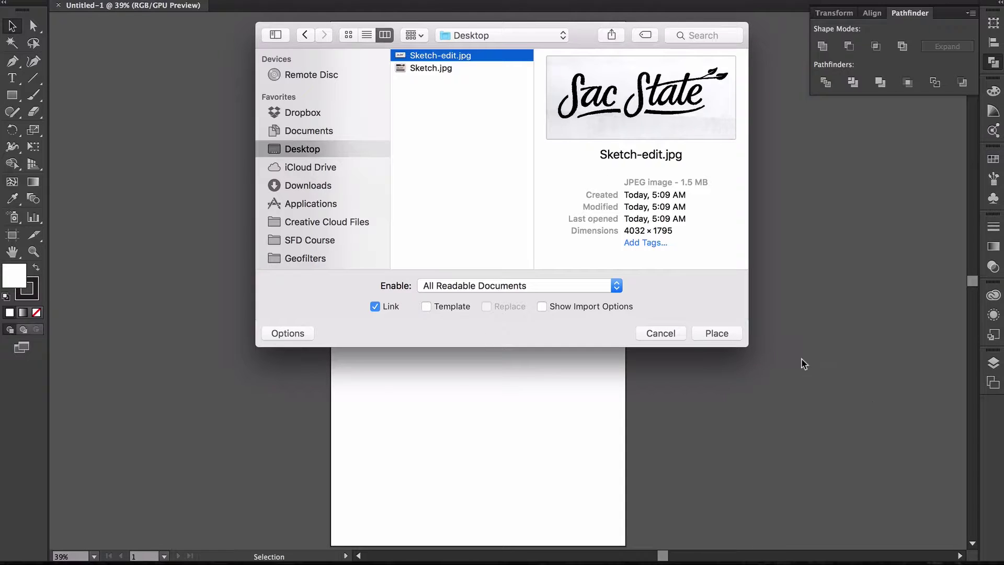
click(712, 335)
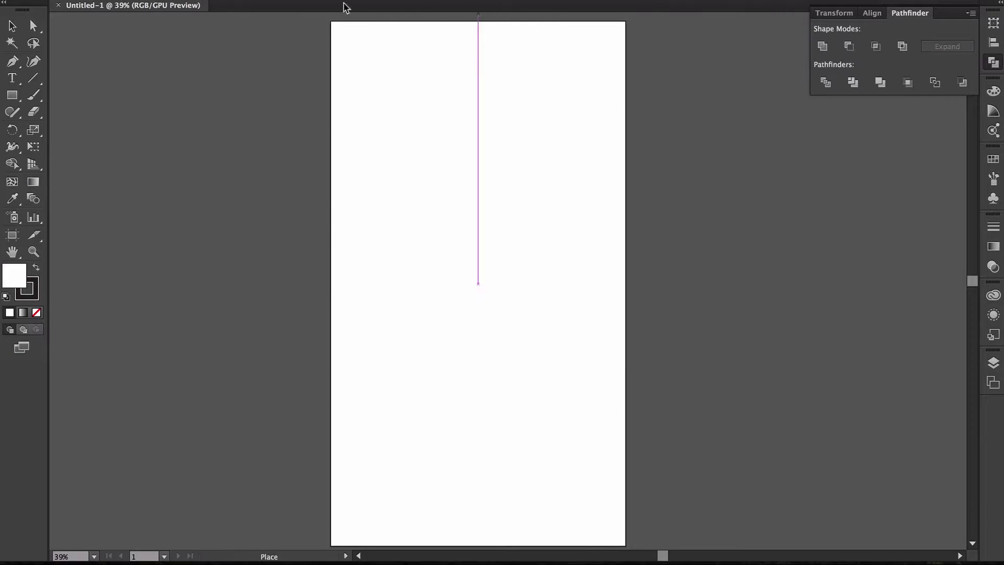
- Place the sketch at about 974 by 434 px, nearly filling the artboard's width, and move it near the artboard's bottom edge
scroll(344, 172, down, 2)
scroll(344, 172, right, 1)
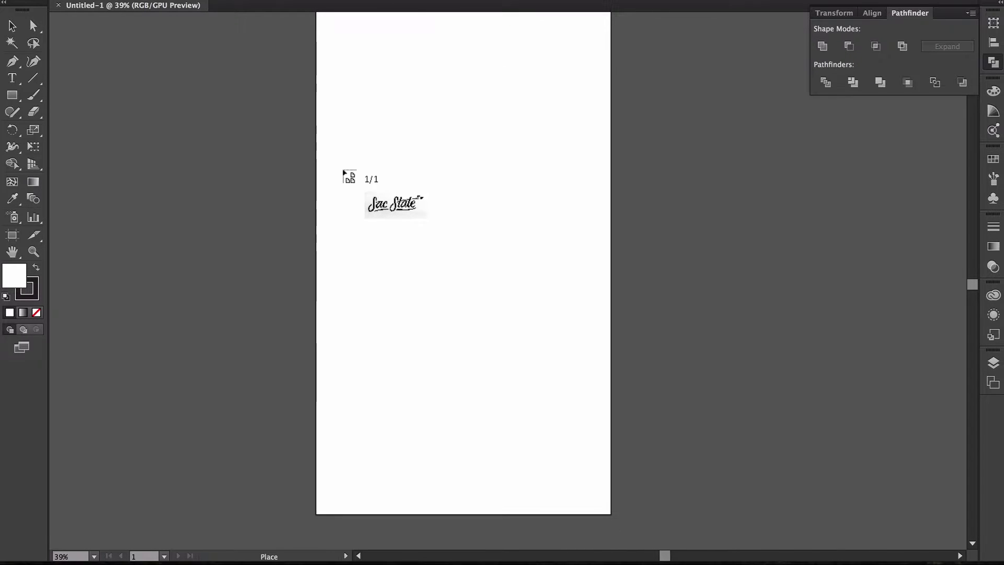
drag(332, 280, 597, 426)
drag(531, 310, 529, 413)
scroll(528, 413, down, 2)
scroll(529, 413, up, 2)
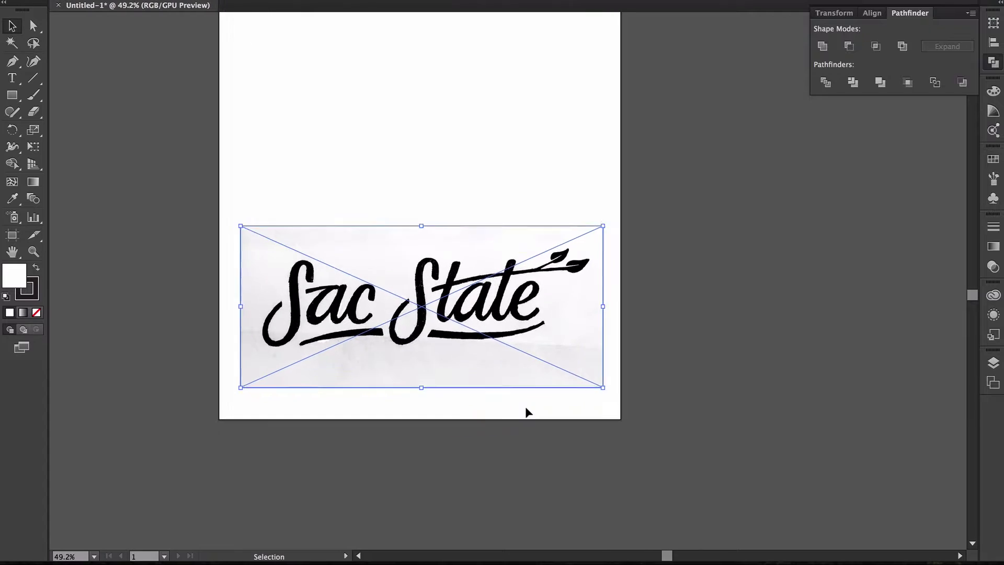
key(ctrl+shift+b)
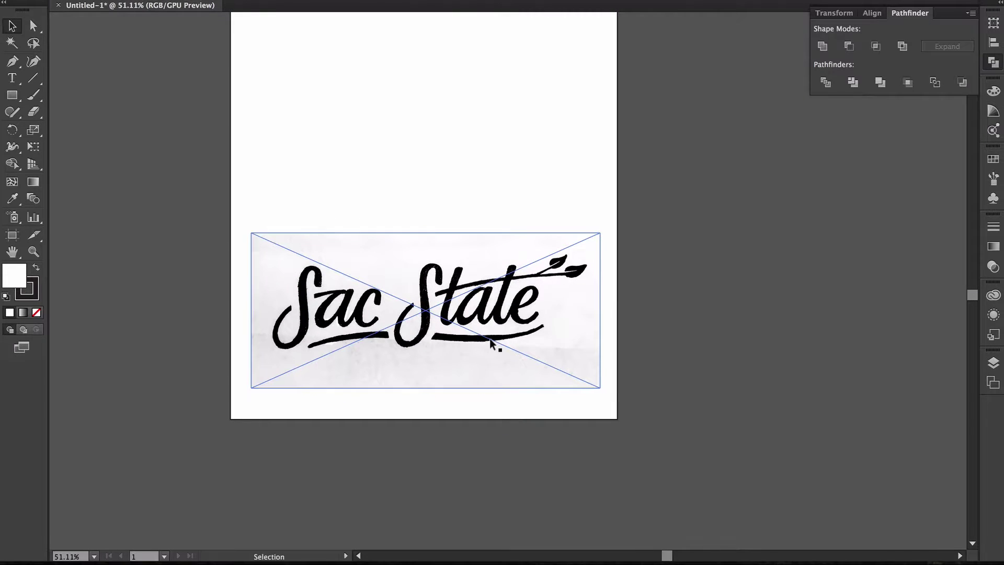
key(ctrl+shift+b)
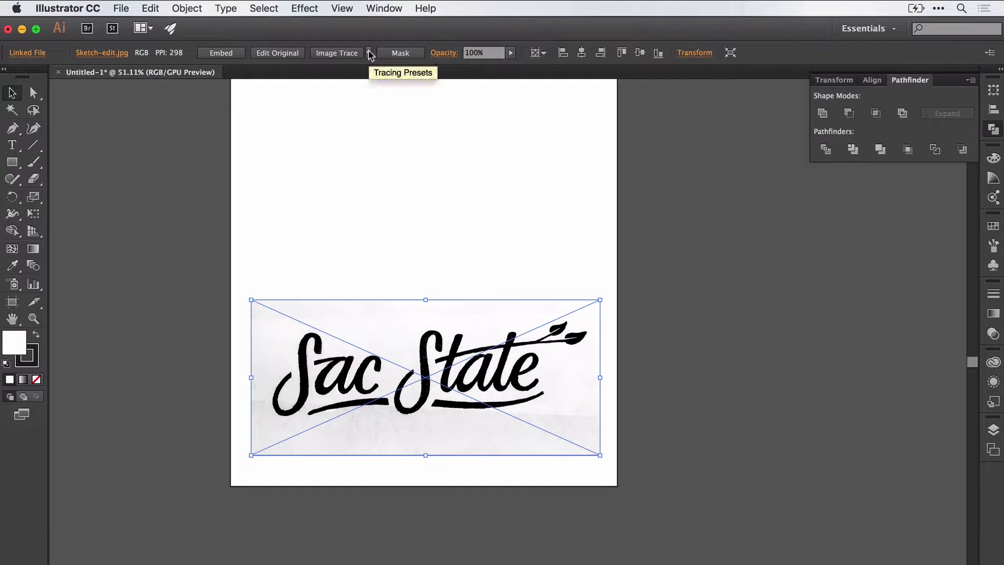
- Convert the placed sketch into an Image Trace object with the default preset and open the detailed trace settings
click(368, 53)
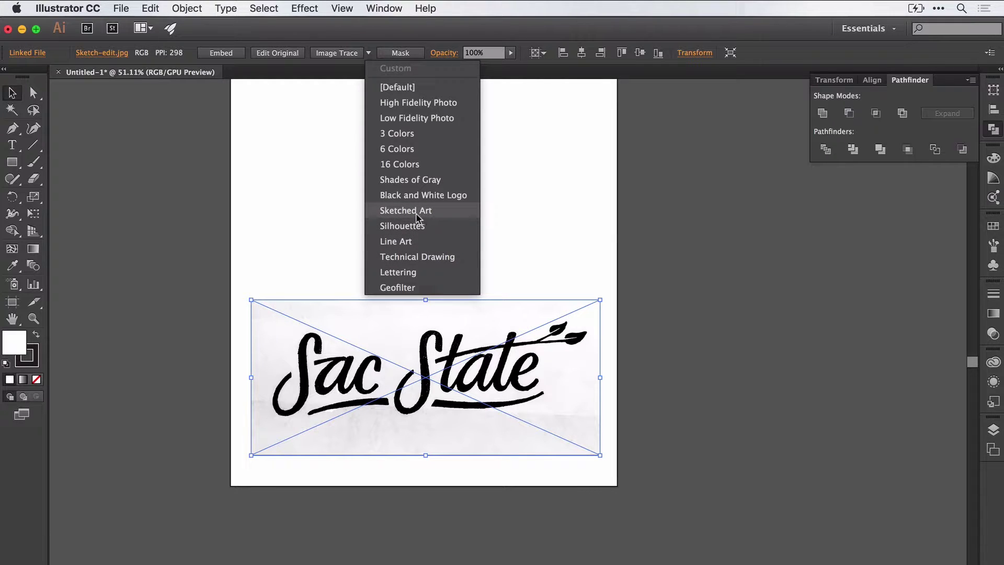
click(331, 67)
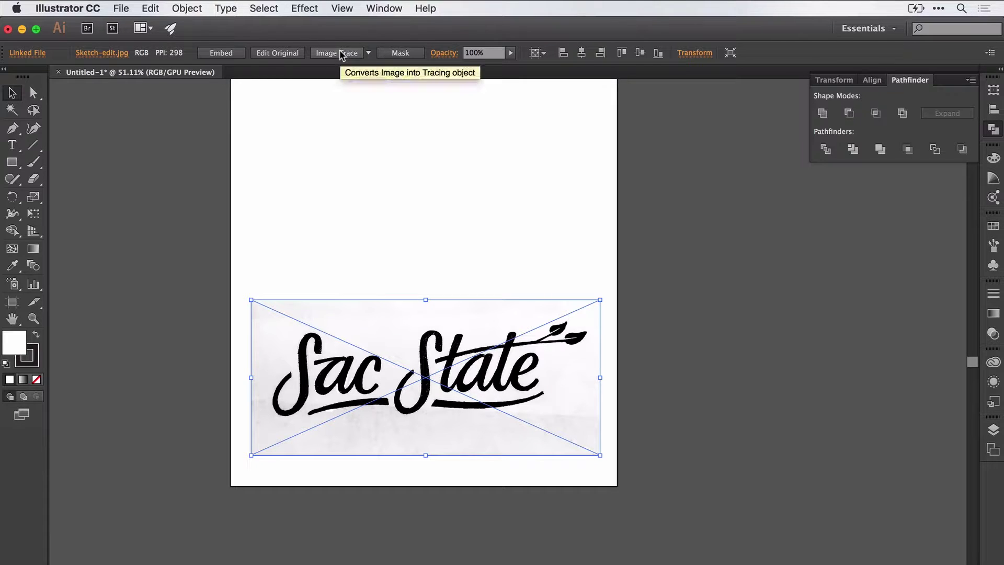
click(341, 54)
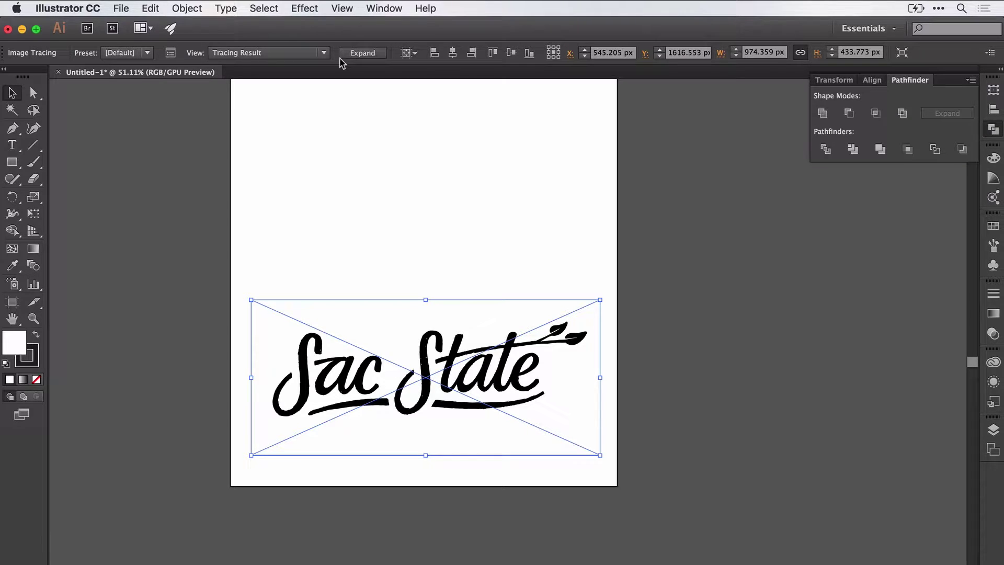
click(172, 52)
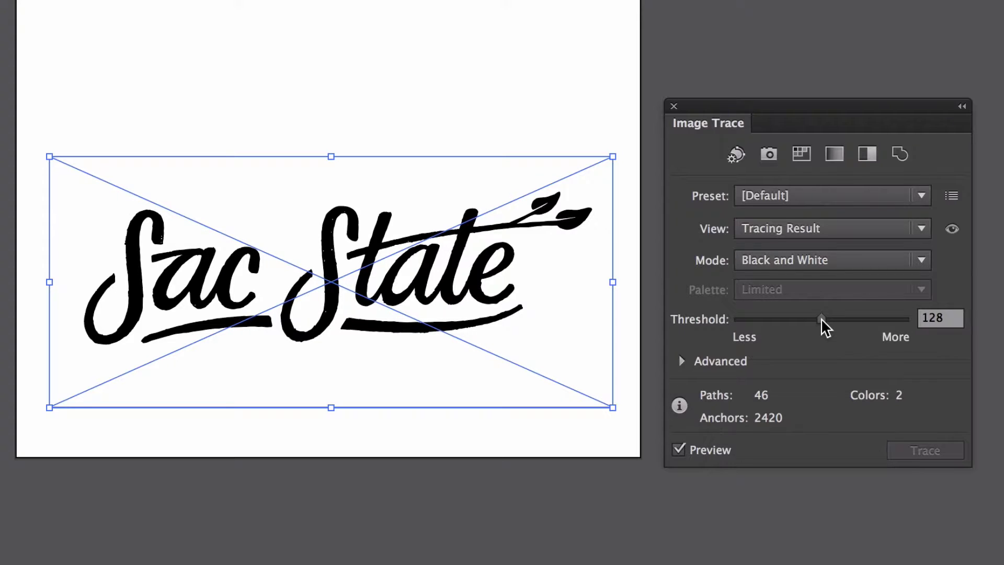
- Try trace thresholds of 237 and 10 on the lettering, resetting the threshold to 128 after each
drag(822, 320, 892, 335)
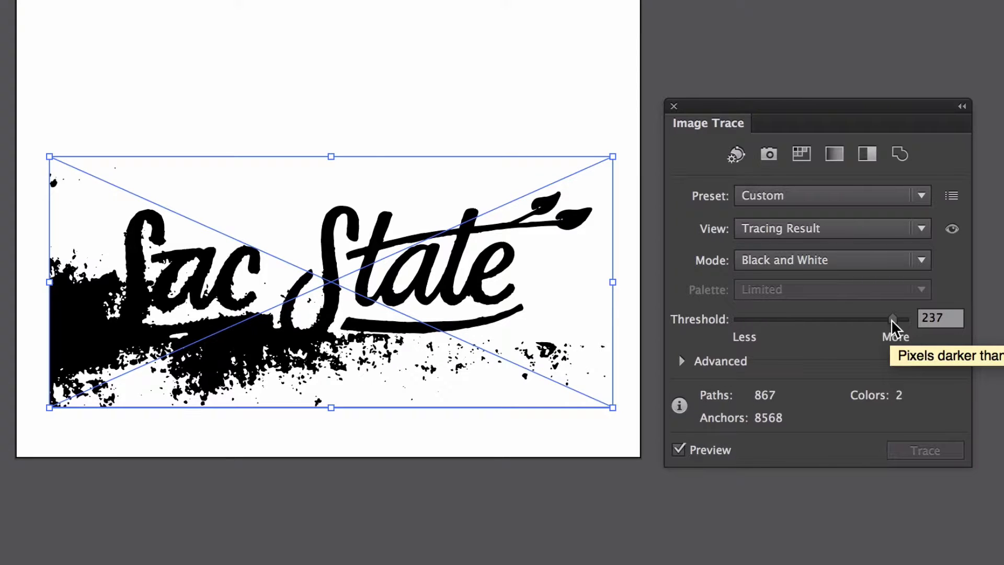
drag(891, 320, 821, 324)
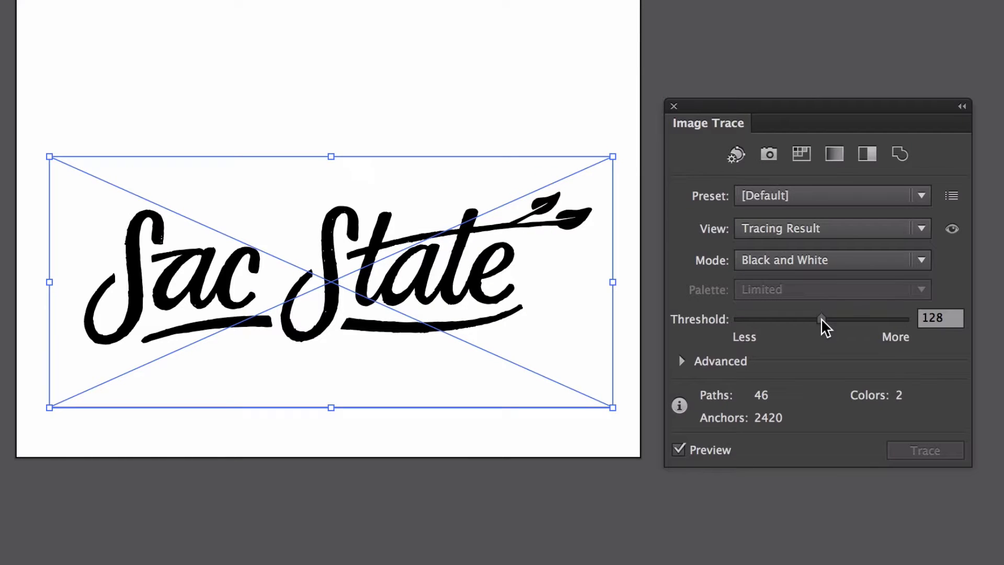
drag(821, 318, 745, 332)
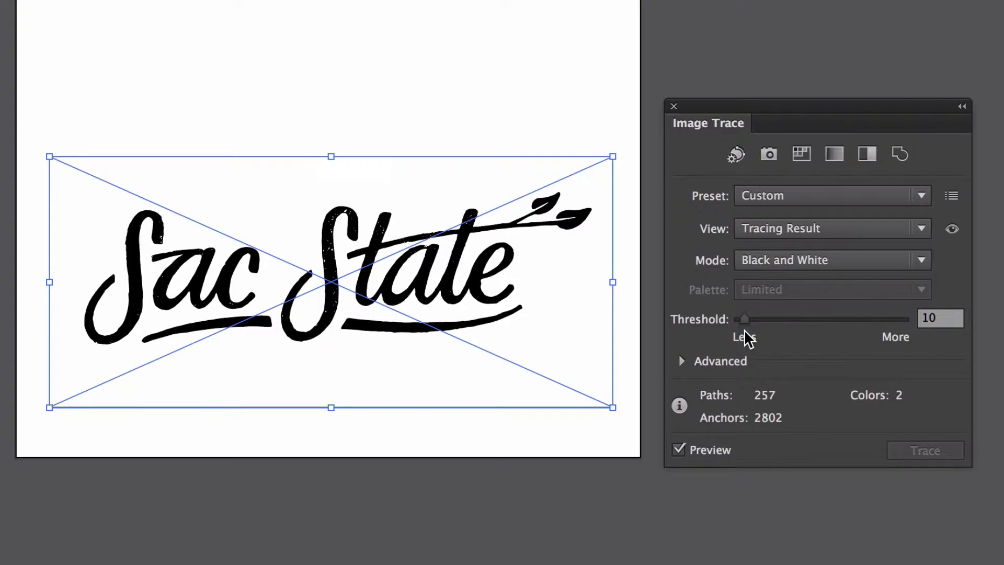
drag(744, 319, 820, 328)
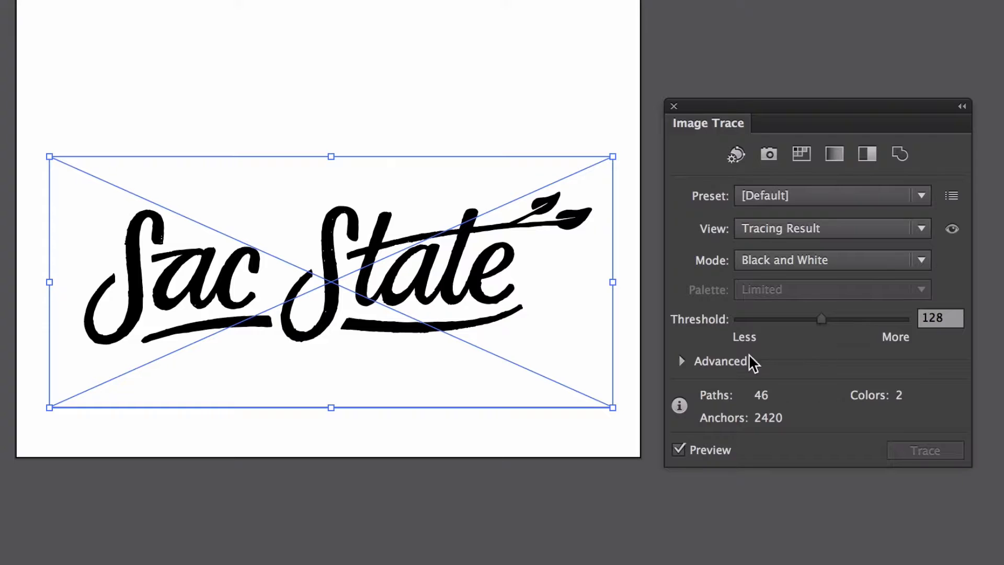
- Enable Ignore White in the advanced trace settings, close them and expand the traced lettering into vector paths
click(680, 362)
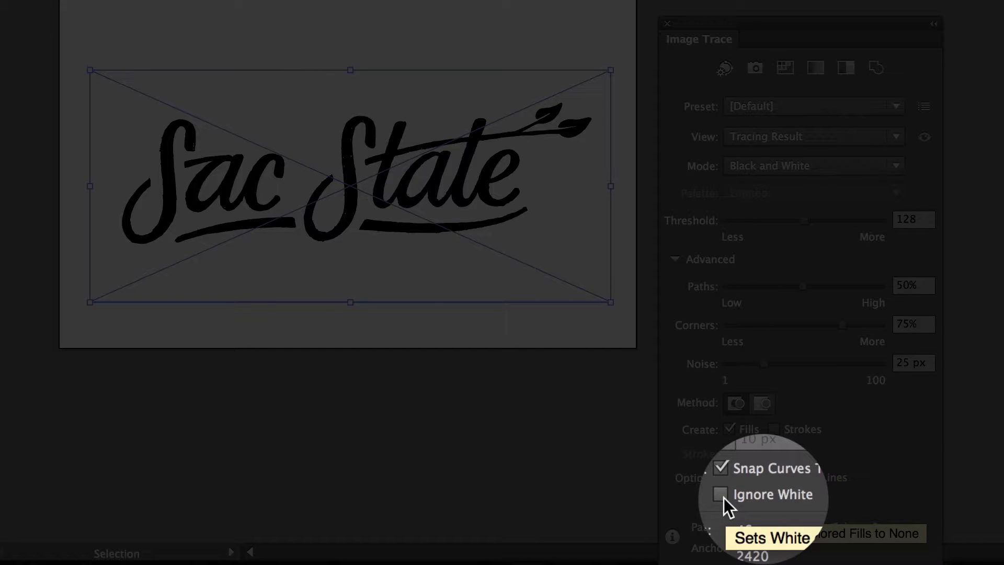
click(723, 497)
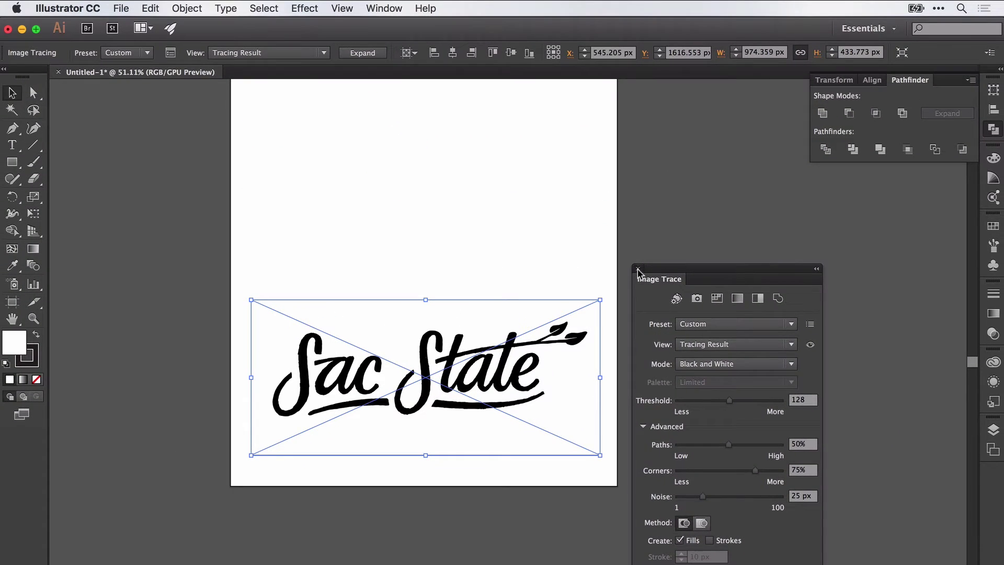
click(644, 209)
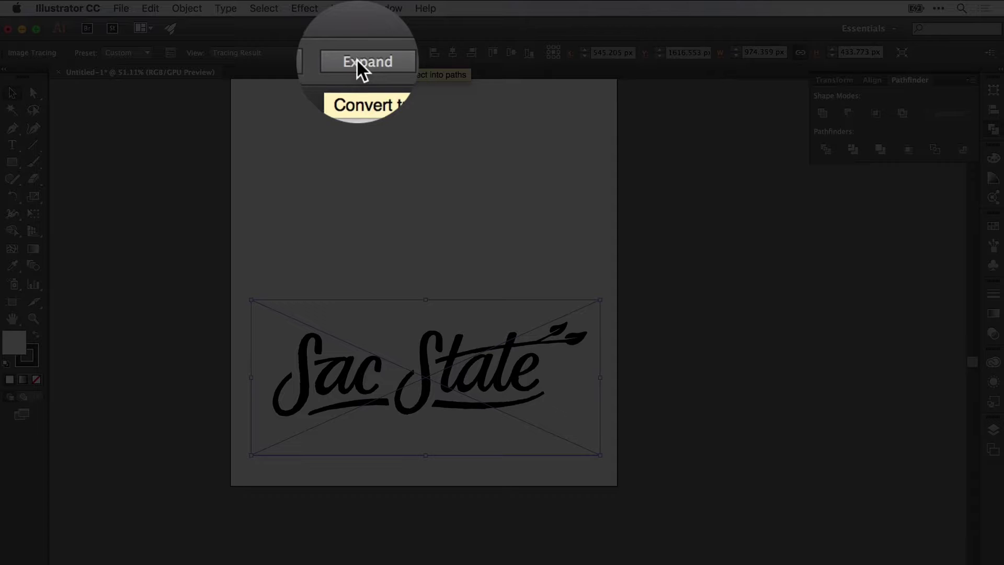
click(358, 58)
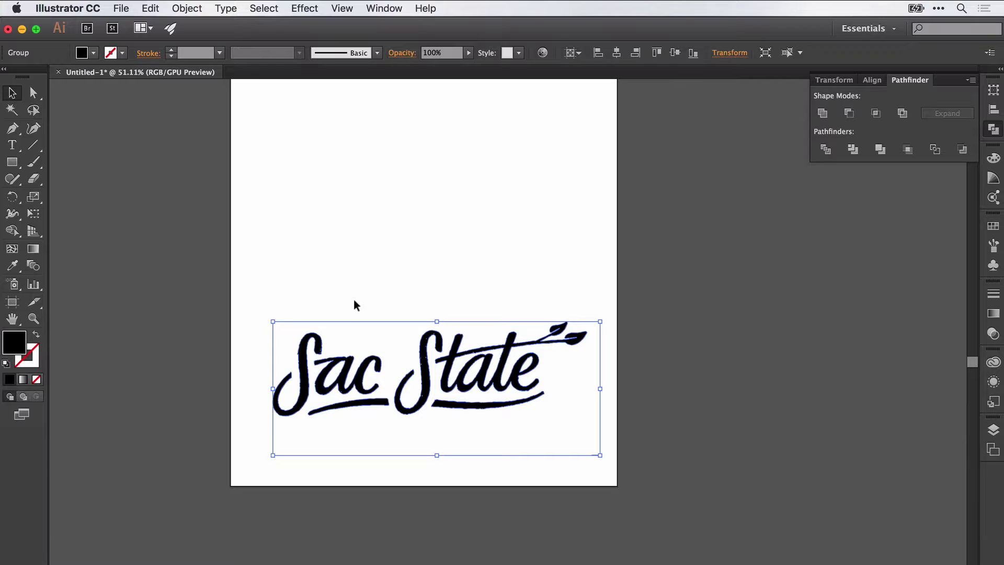
- Ungroup the expanded Sac State lettering into separate objects
click(502, 437)
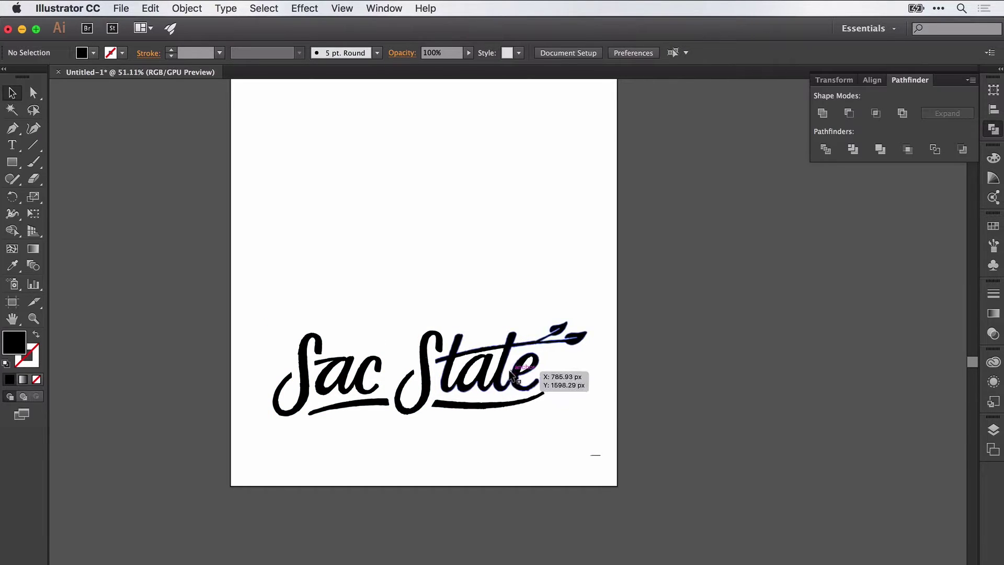
click(510, 376)
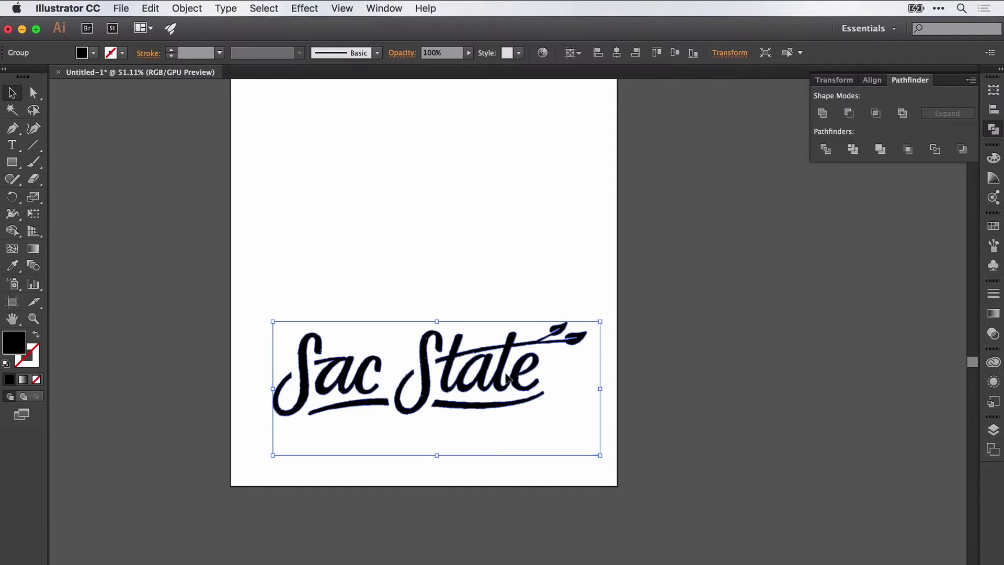
click(437, 278)
click(436, 376)
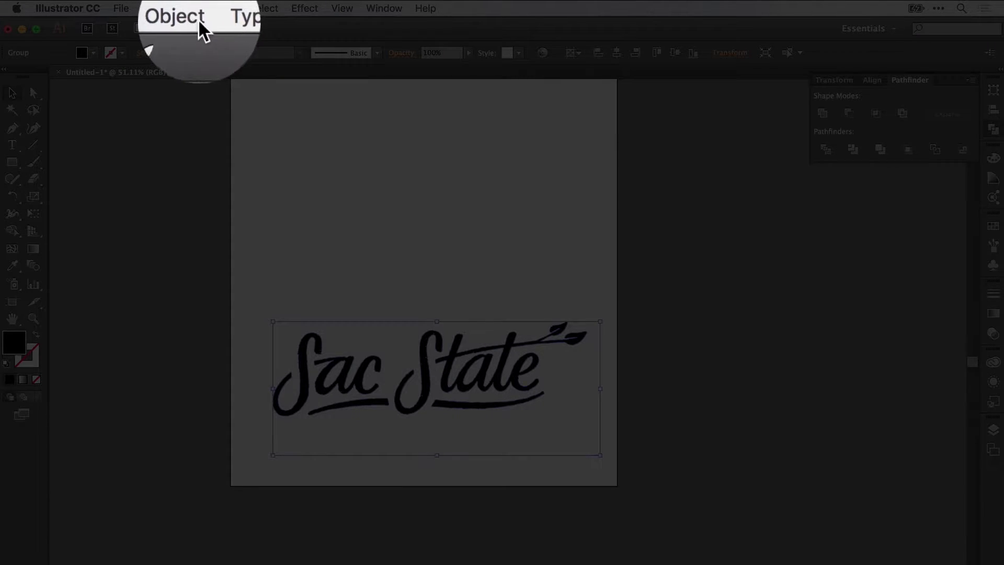
click(197, 16)
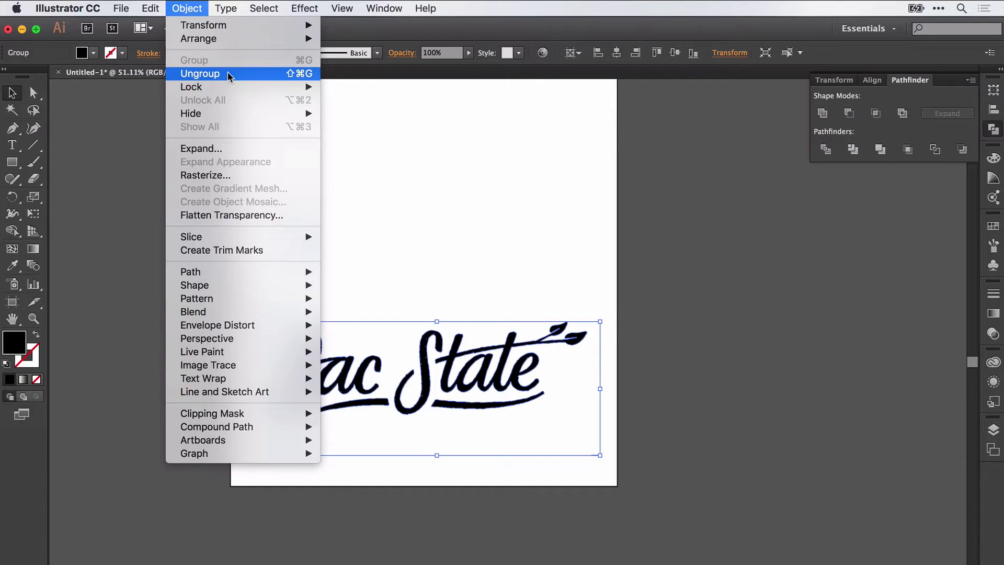
click(228, 76)
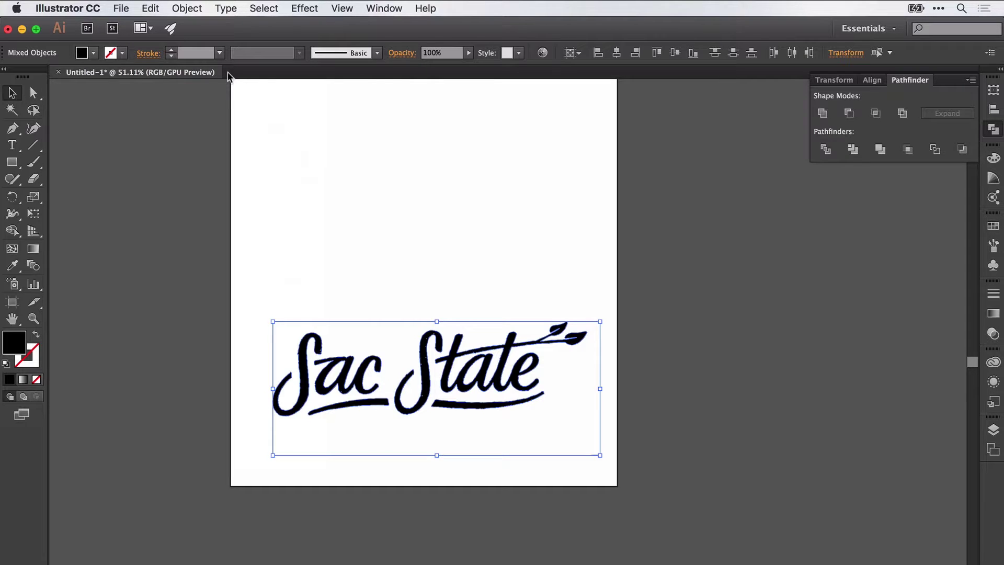
- Check that the parts of both words and the underline beneath Sac can each be selected on their own
click(484, 247)
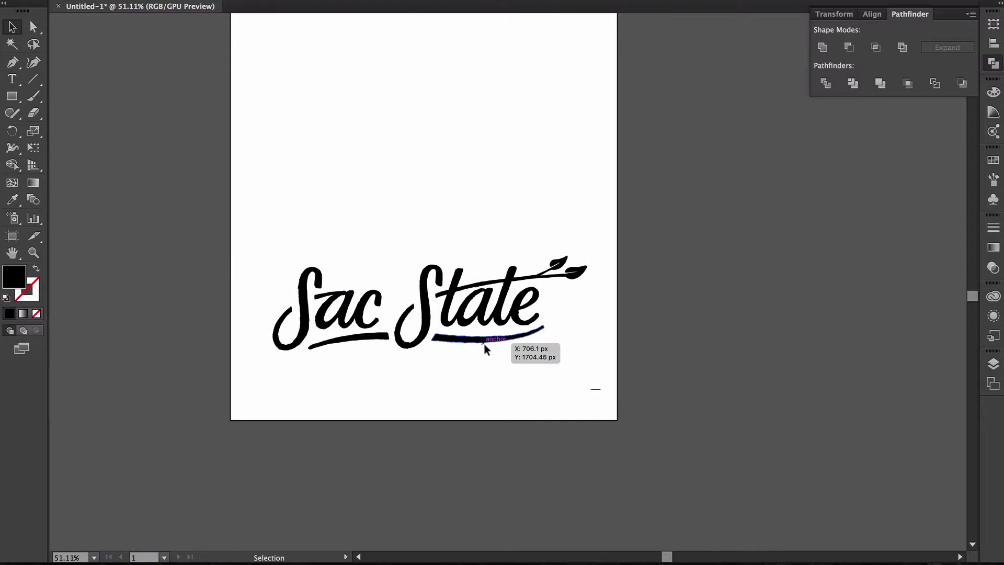
click(501, 284)
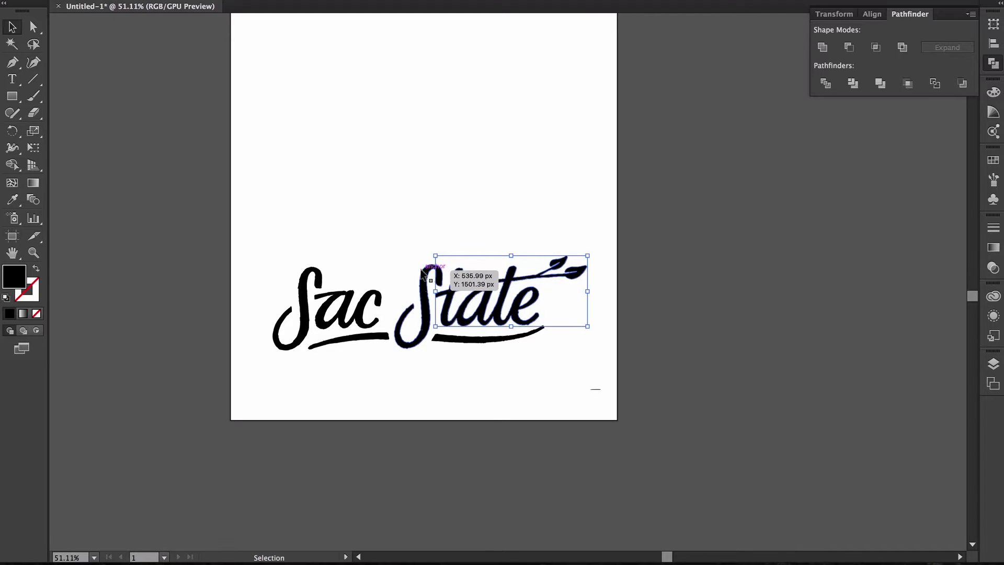
click(413, 293)
click(325, 292)
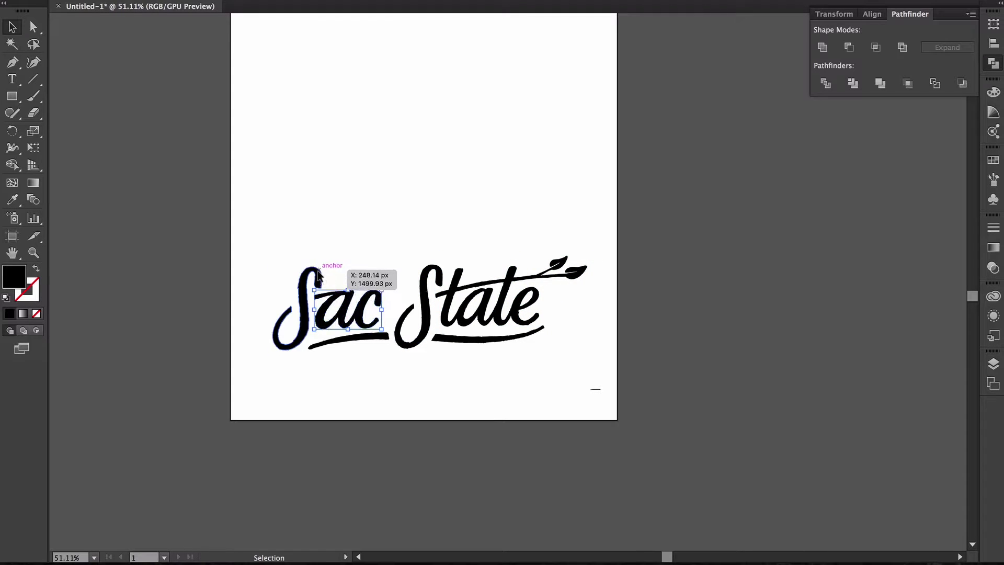
click(303, 327)
click(374, 338)
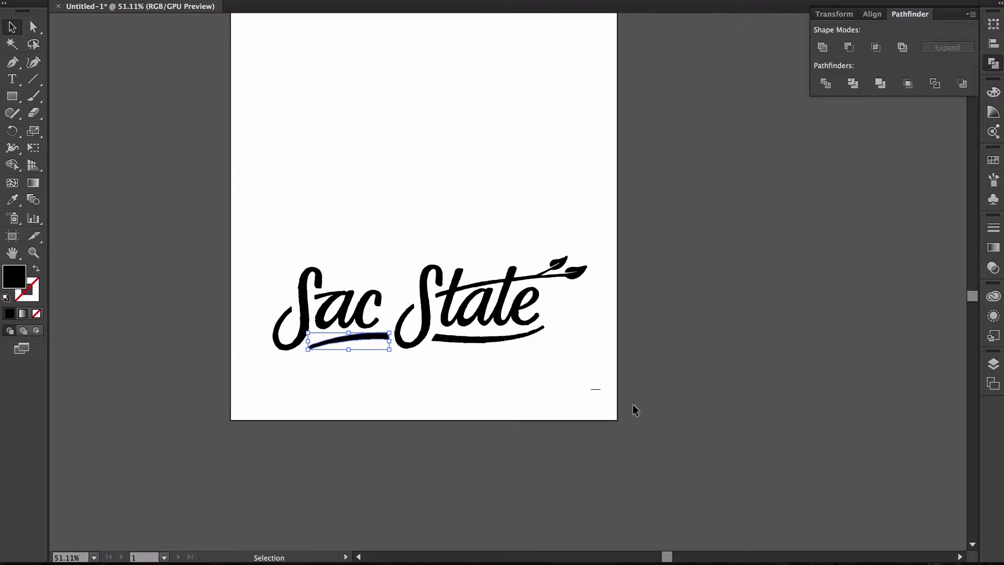
- Delete the stray dash near the artboard's lower right corner
drag(612, 407, 573, 383)
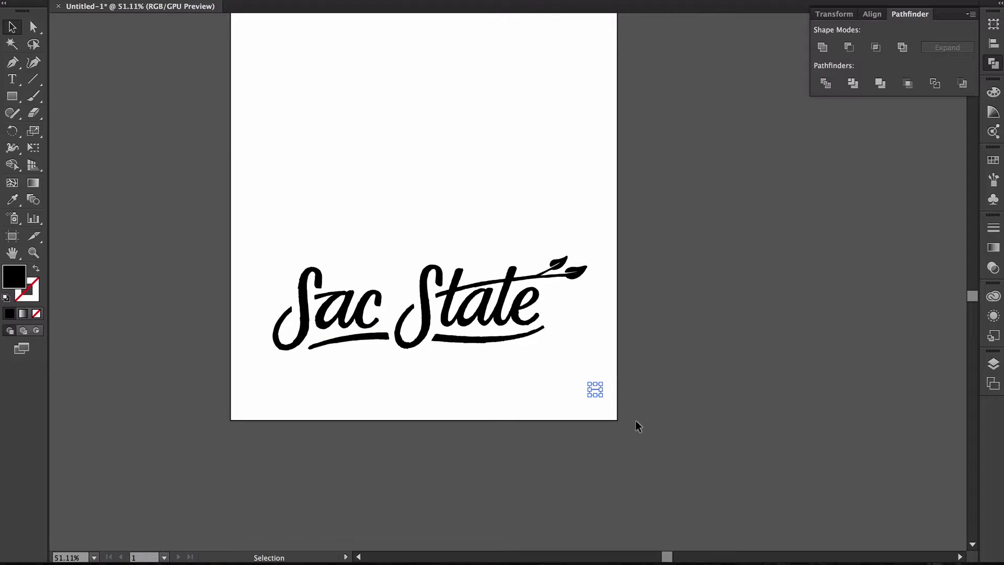
key(BackSpace)
- Move the whole lettering slightly lower on the artboard and reselect all of its parts
drag(625, 406, 262, 213)
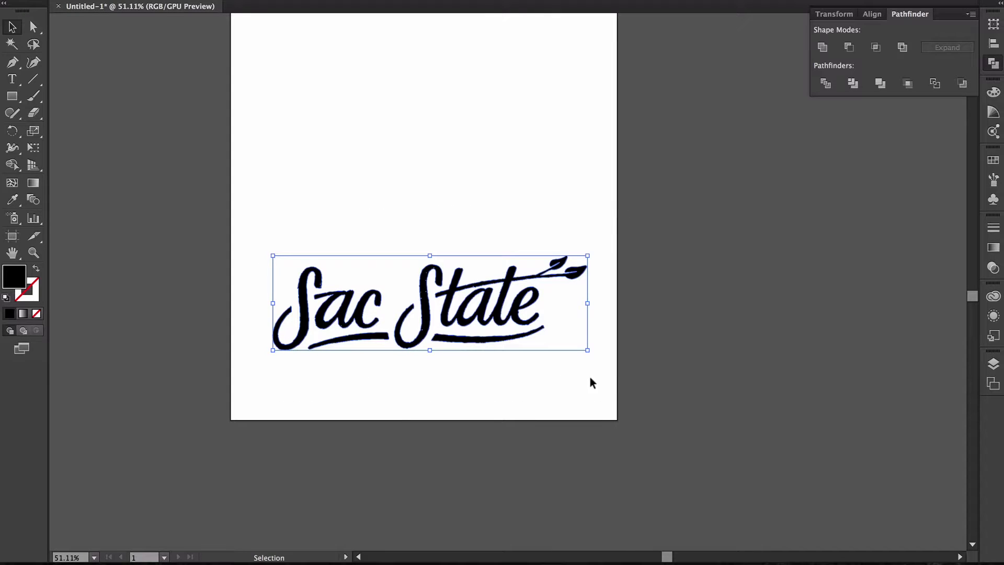
drag(449, 302, 449, 333)
click(481, 395)
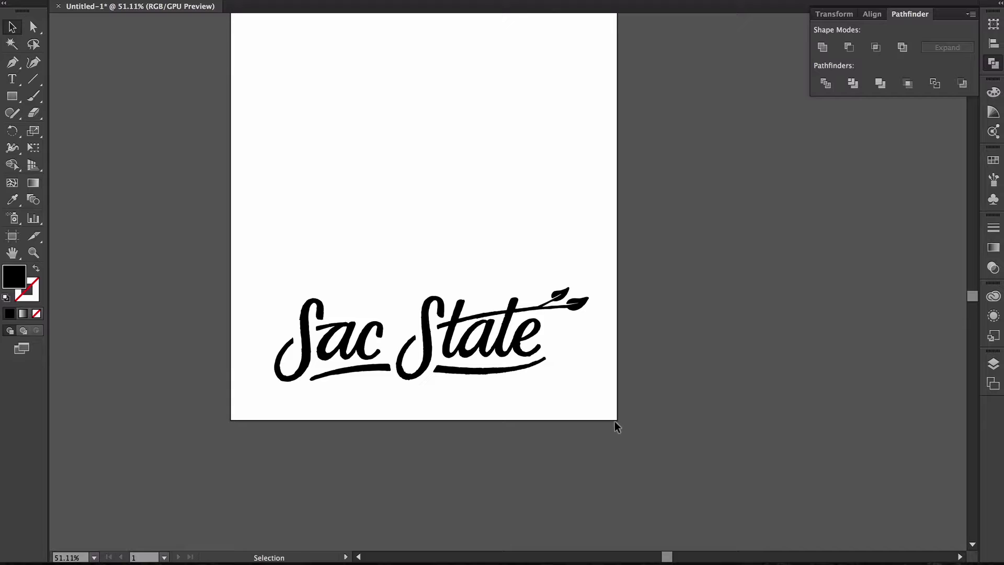
drag(616, 420, 226, 247)
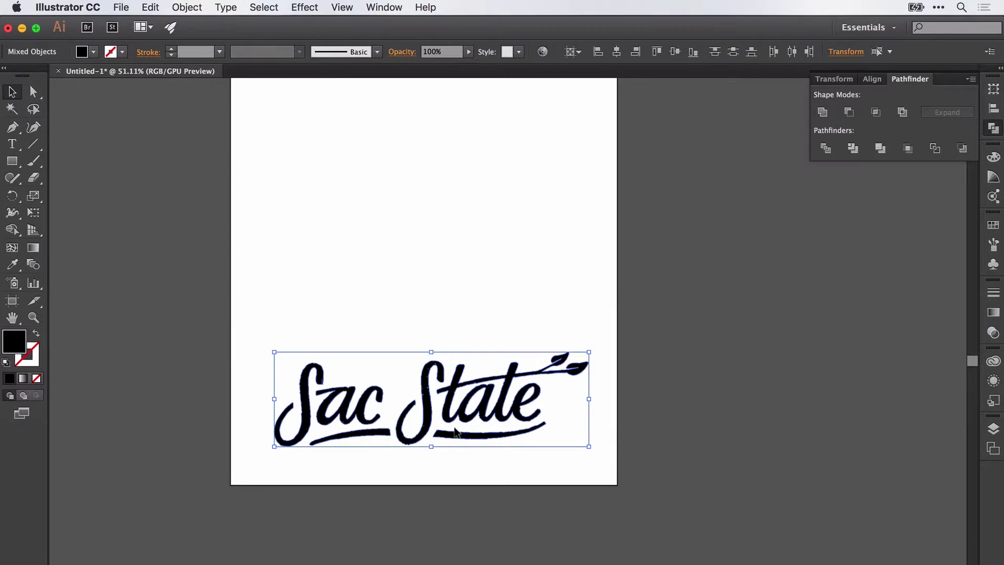
click(94, 53)
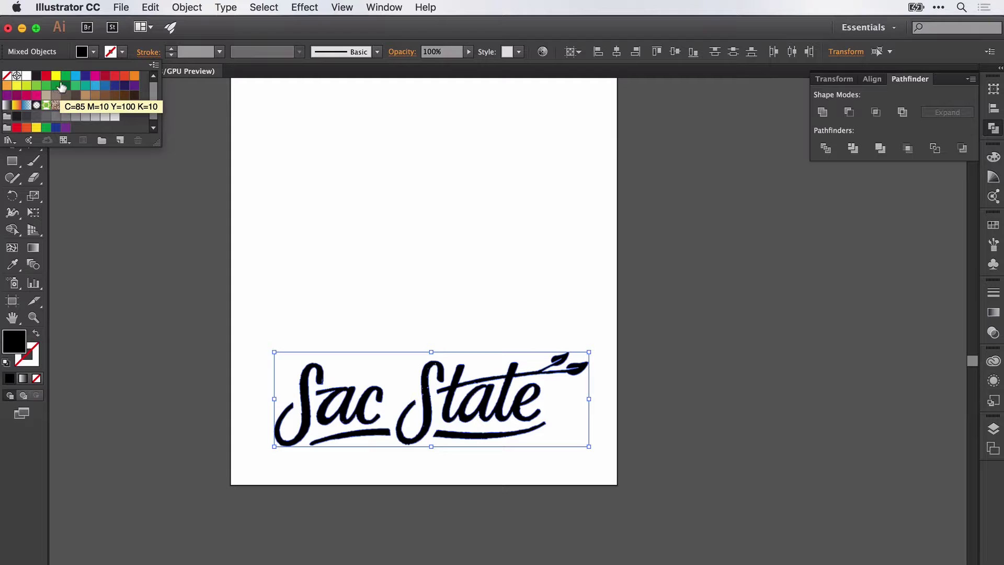
click(81, 52)
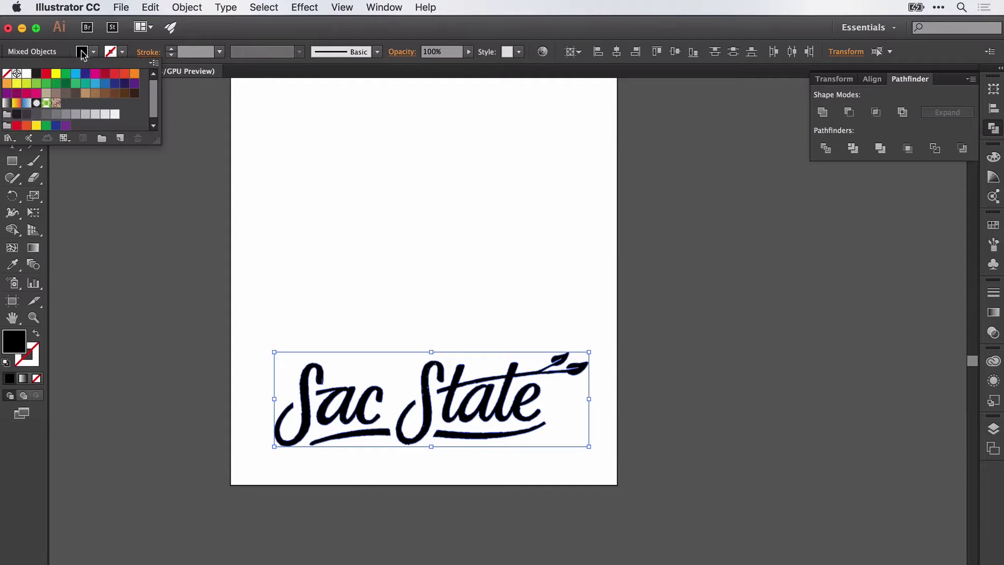
click(16, 330)
double_click(16, 345)
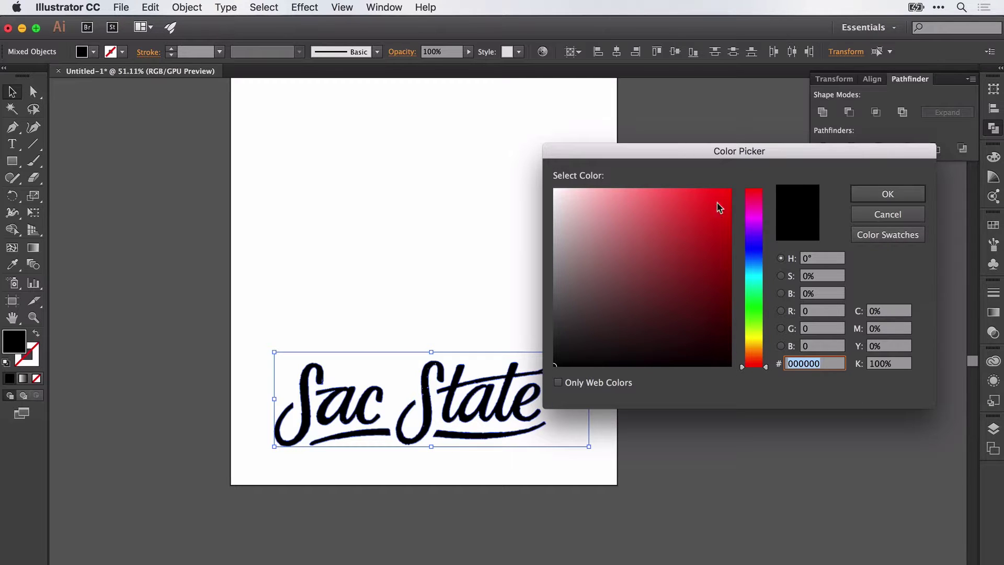
click(887, 215)
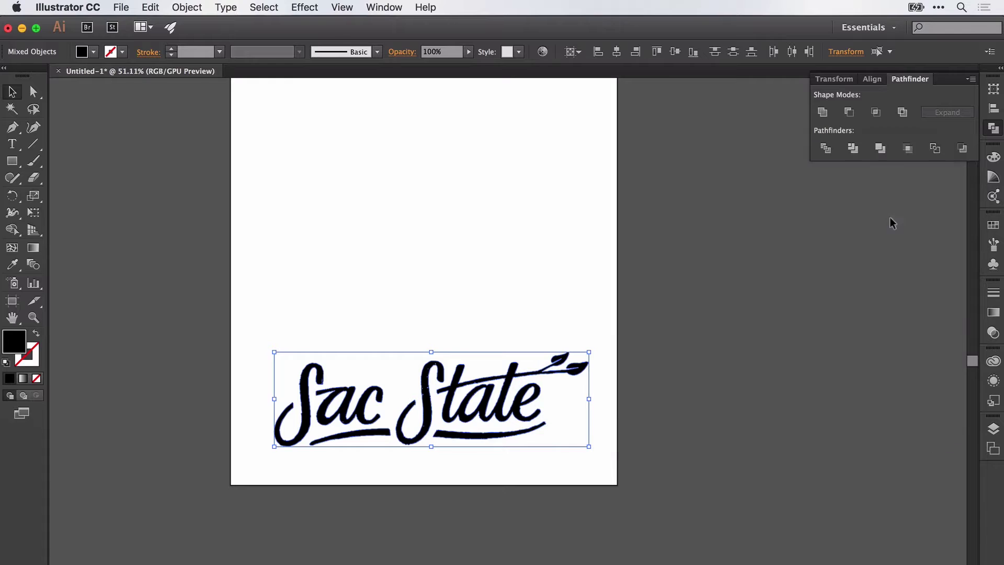
- Fill all of the lettering with the green swatch C=85 M=10 Y=100 K=10
click(92, 53)
click(57, 86)
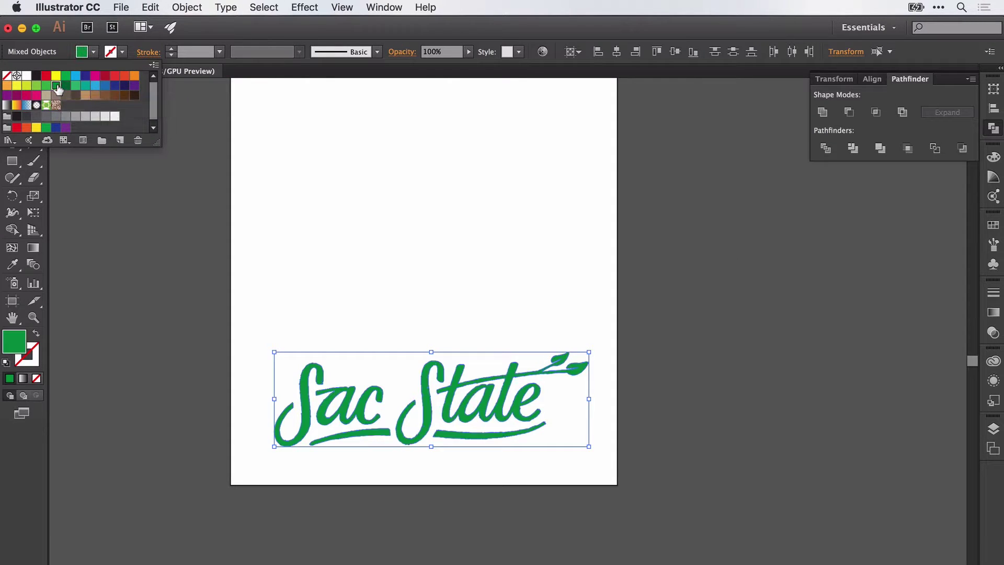
click(684, 407)
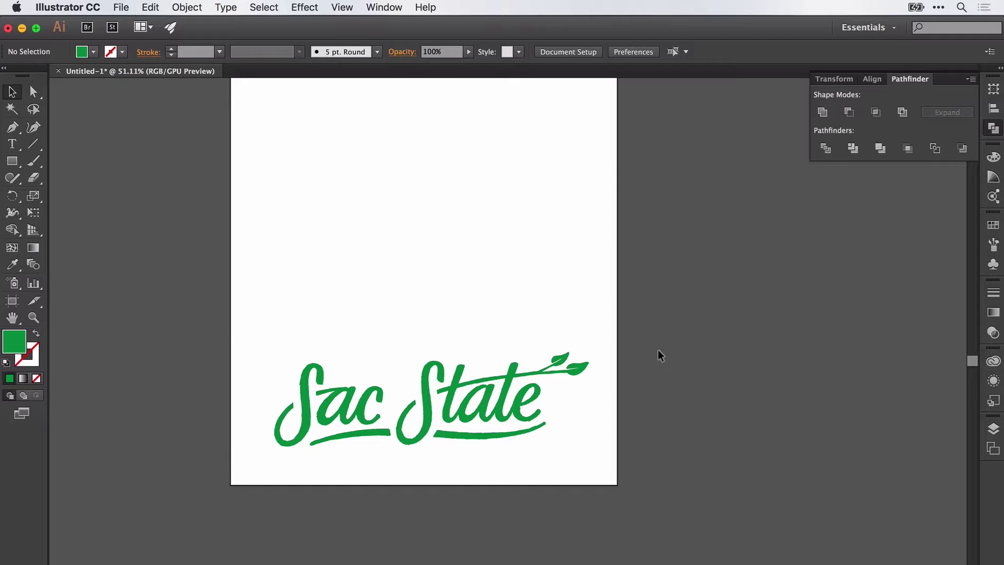
- Try filling only the word State, with its underline and leaves, in light blue, and undo the colour change
drag(604, 455, 399, 320)
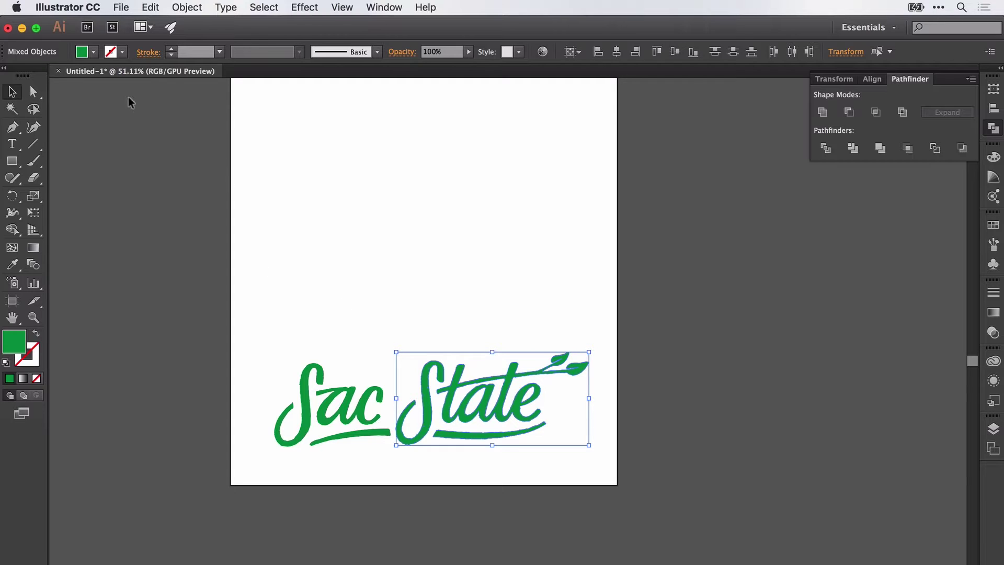
click(93, 51)
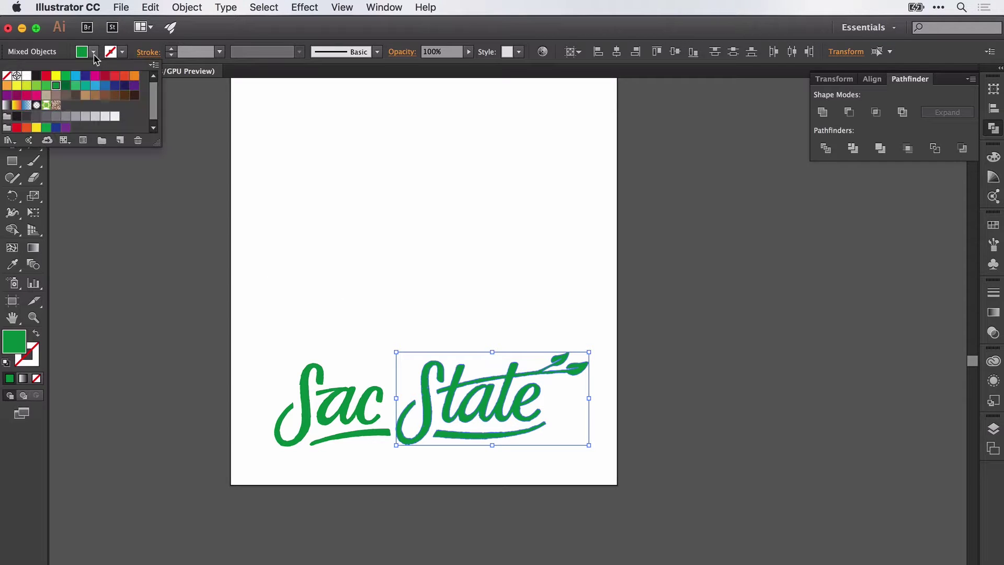
click(95, 86)
click(497, 146)
click(493, 230)
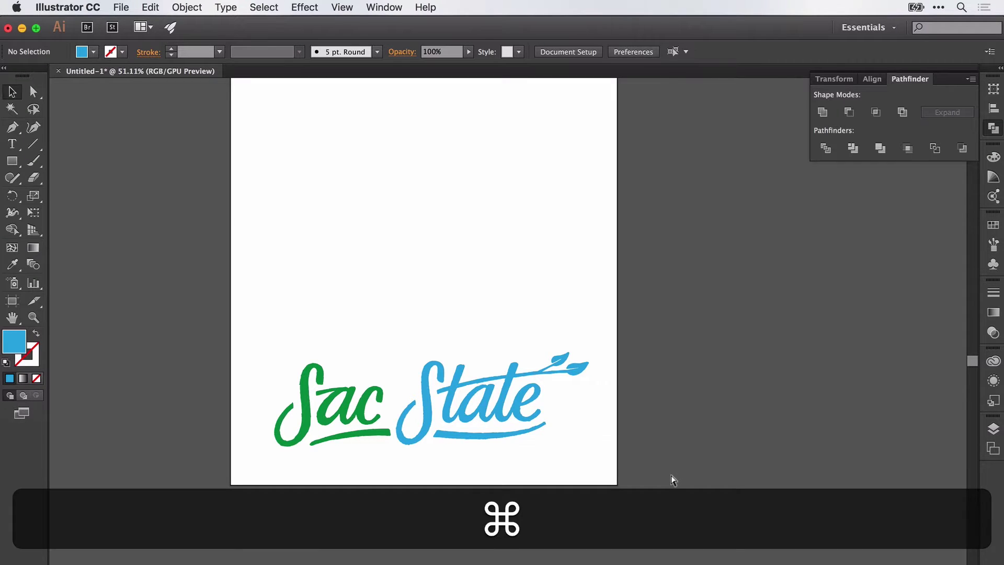
key(cmd+z)
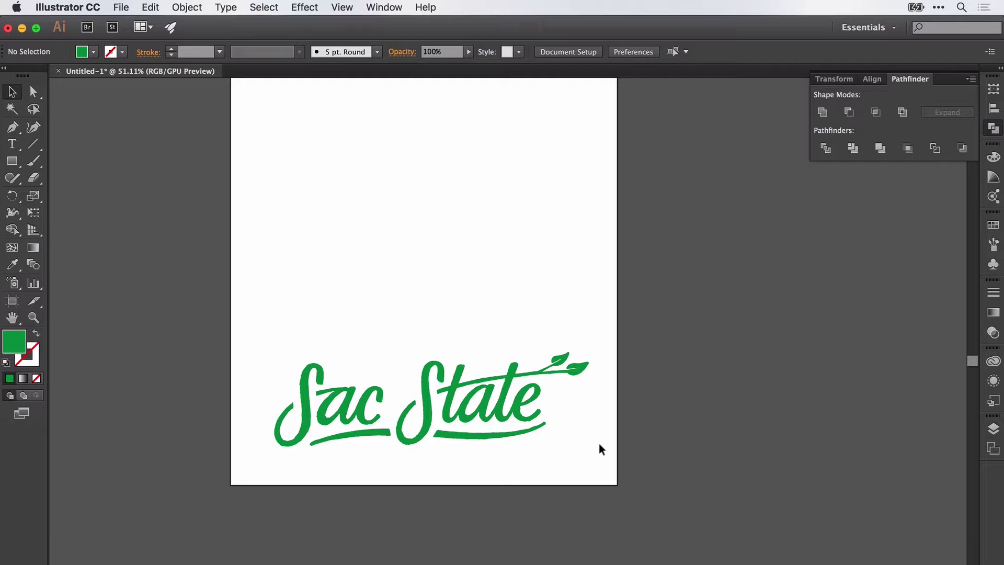
- Select all parts of the lettering and shift them together slightly left and down on the artboard
drag(598, 444, 259, 350)
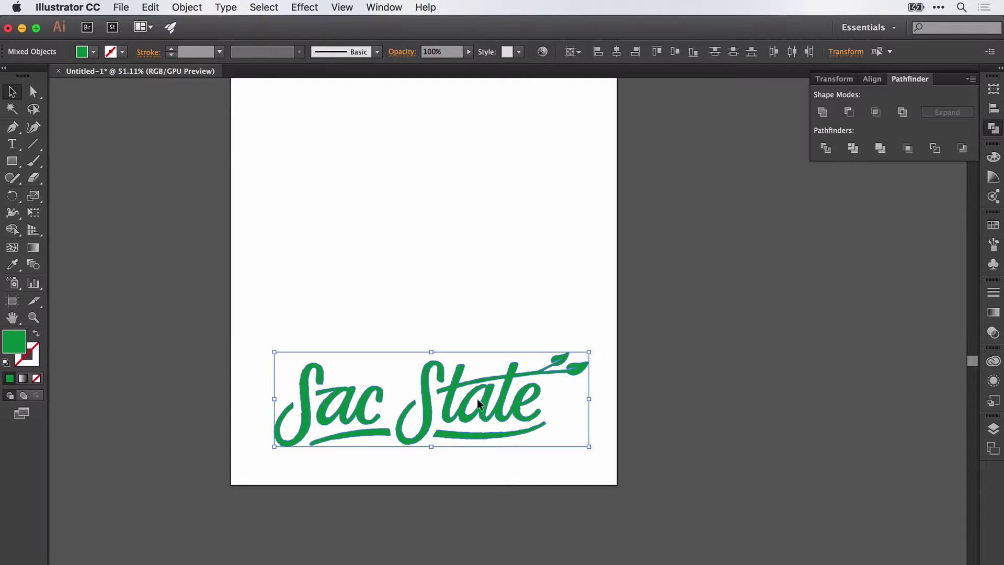
mouse_move(478, 403)
mouse_down()
mouse_move(461, 405)
mouse_move(465, 417)
mouse_up()
click(712, 363)
drag(621, 474, 266, 364)
drag(306, 396, 296, 393)
click(626, 444)
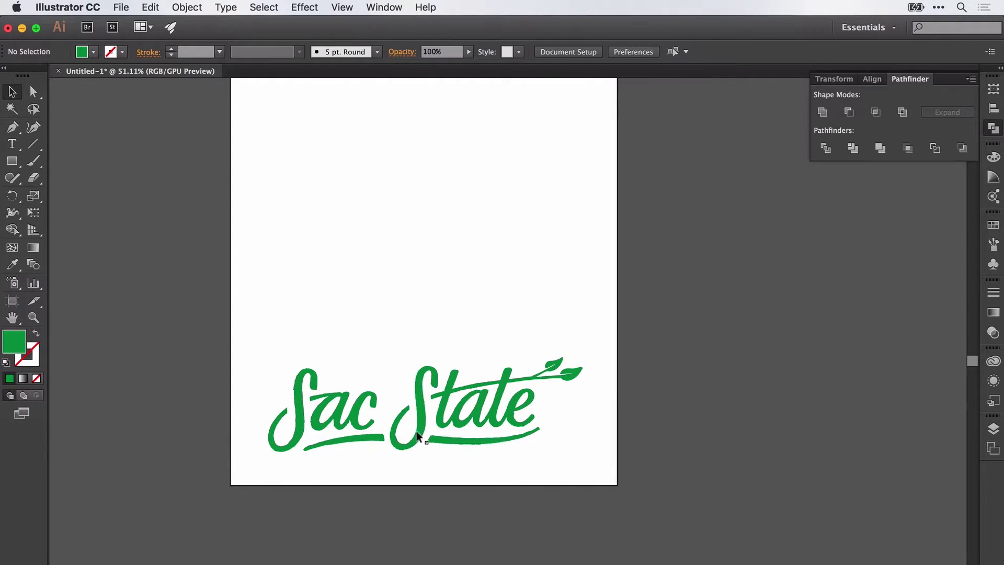
- Try moving only the S of State onto the c of Sac, and undo the move
drag(414, 412, 381, 439)
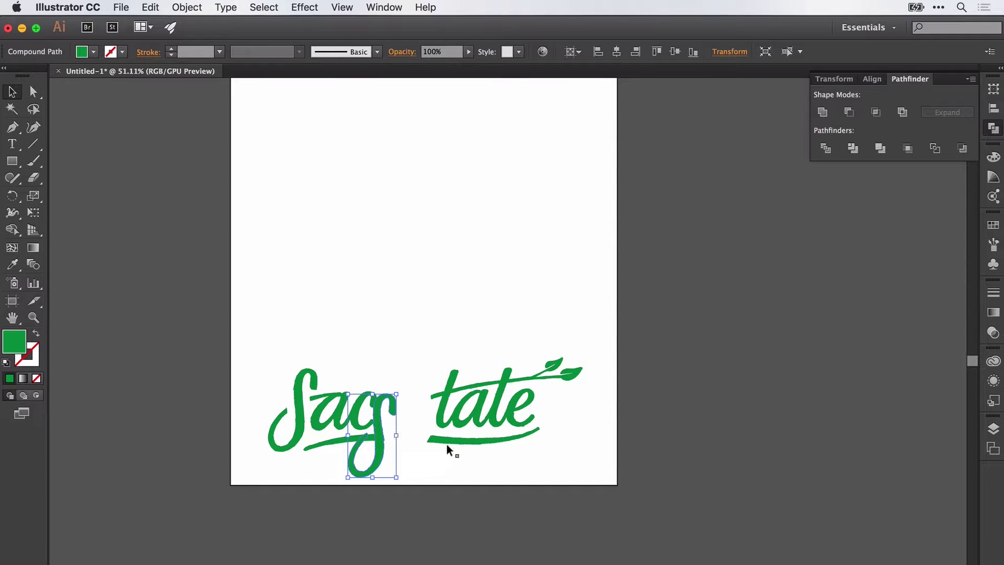
key(super+z)
key(super+z)
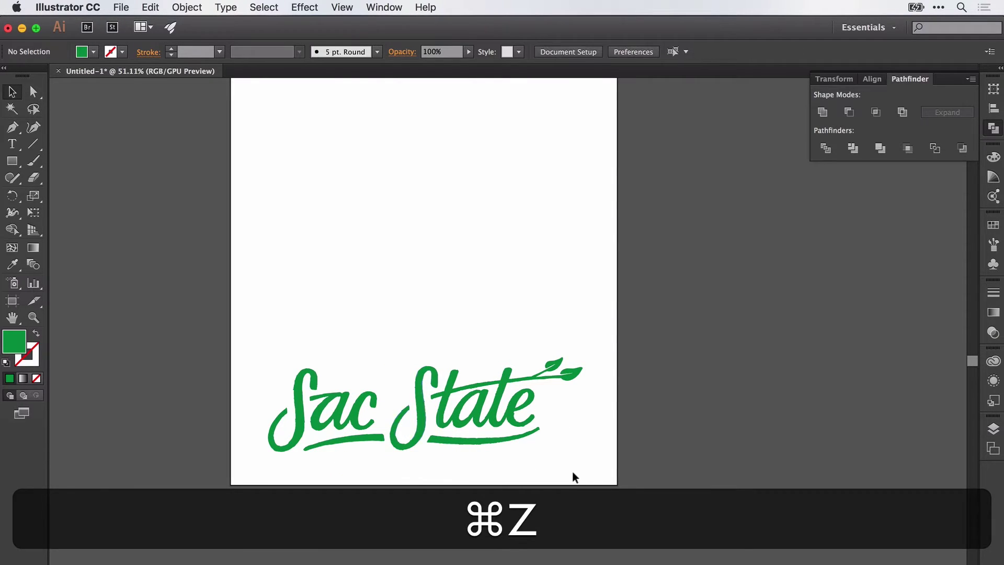
- Group all parts of the lettering into one object
drag(622, 472, 225, 332)
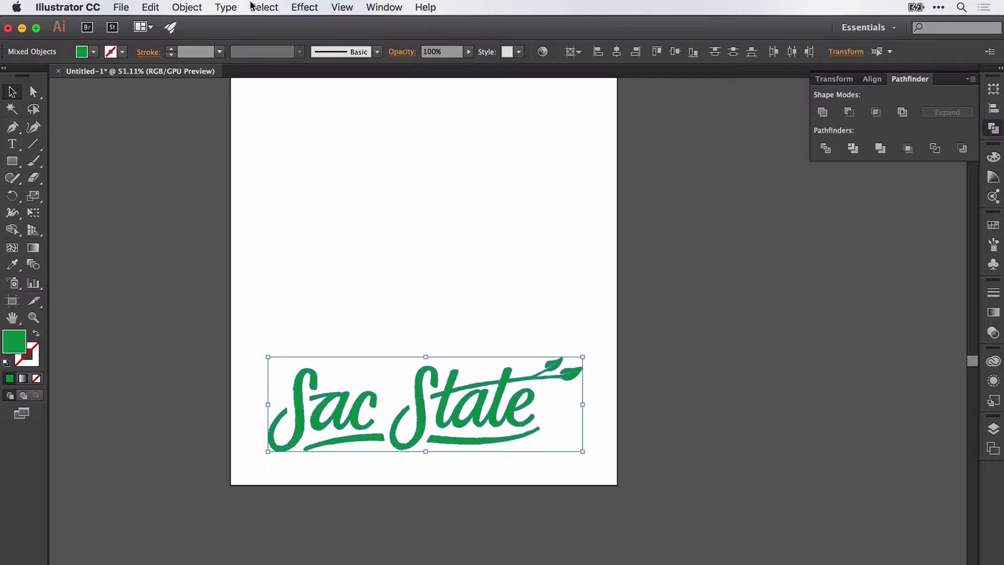
click(188, 8)
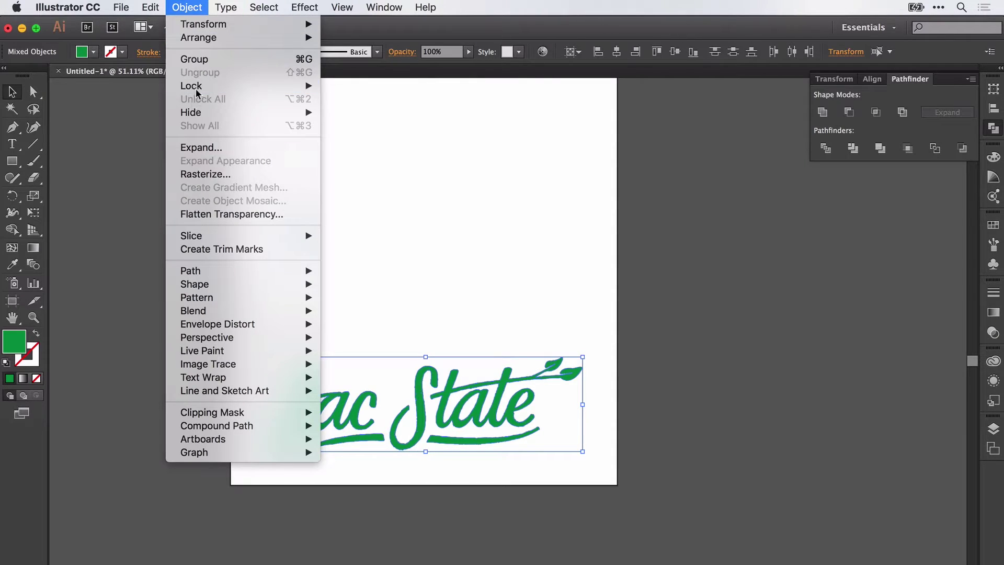
click(194, 59)
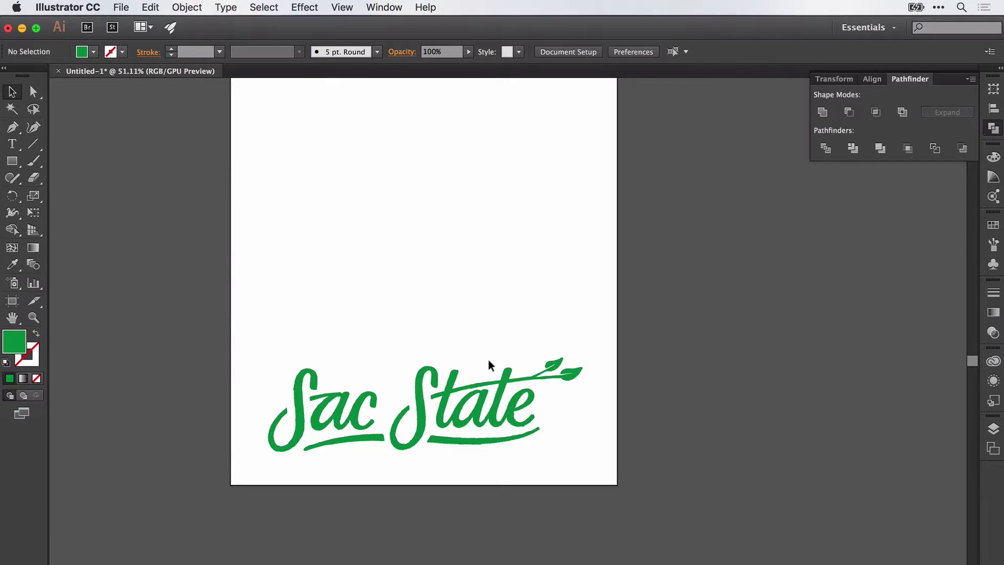
- Try moving the grouped lettering up the artboard as one object, undo the move and deselect it
drag(442, 401, 459, 215)
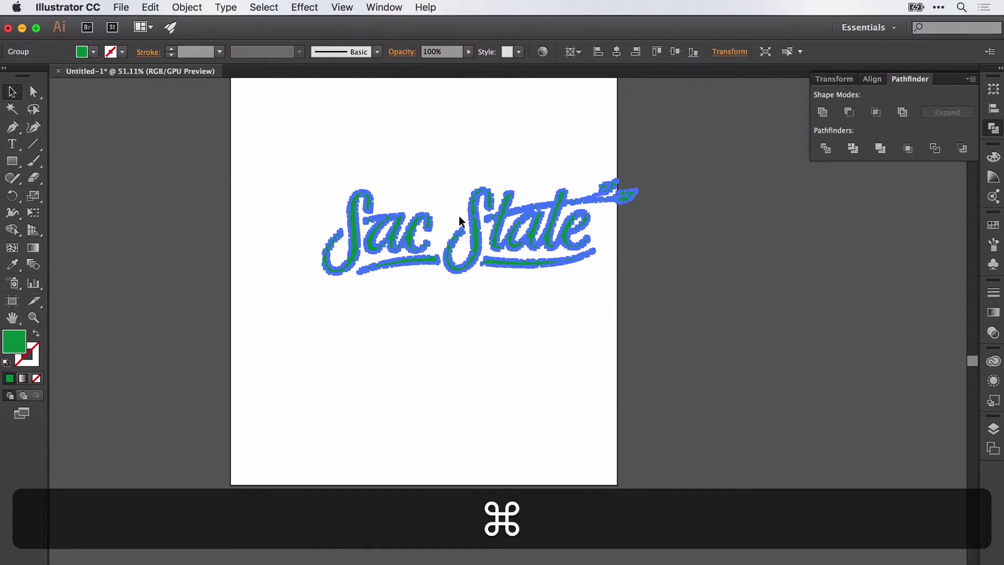
key(cmd+z)
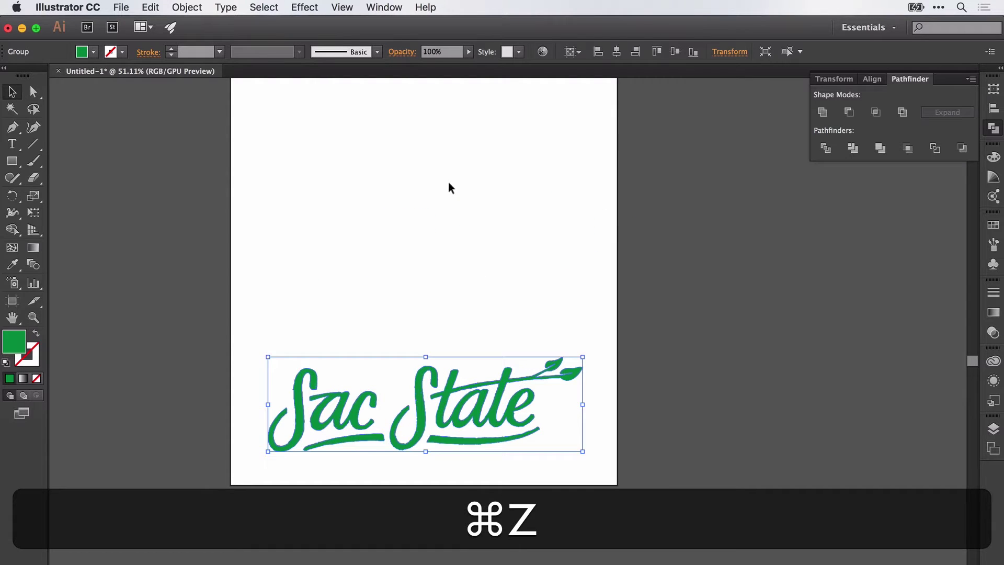
click(439, 278)
- Examine the traced edges of both words up close at 150% magnification
key(super+equal)
key(super+equal)
key(super+equal)
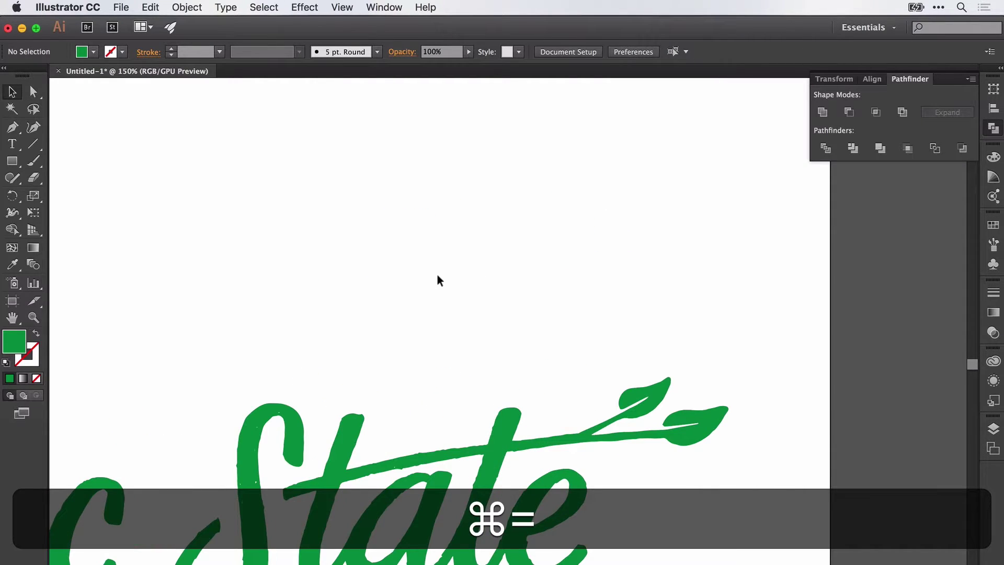
key(space)
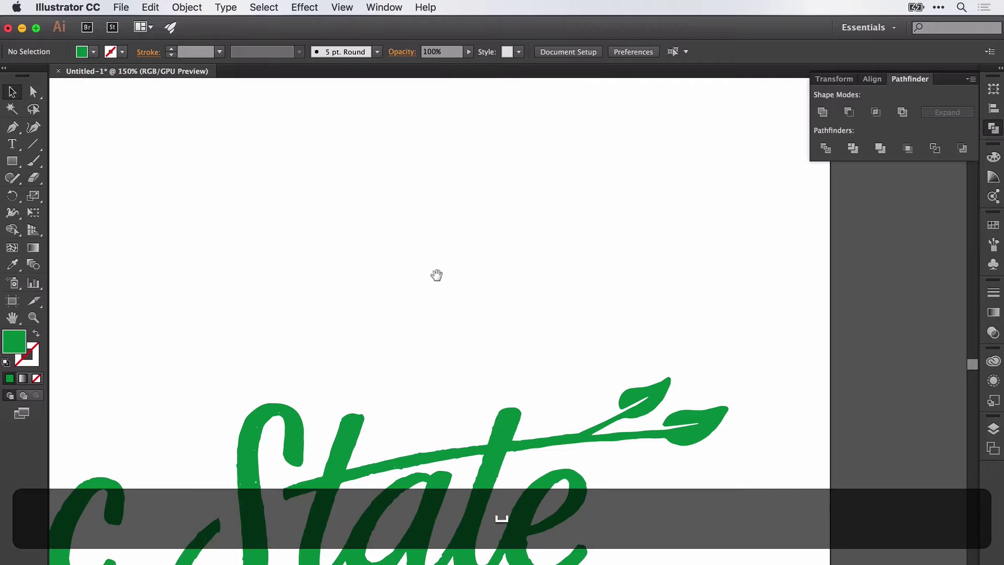
drag(437, 273, 494, 201)
scroll(494, 202, left, 5)
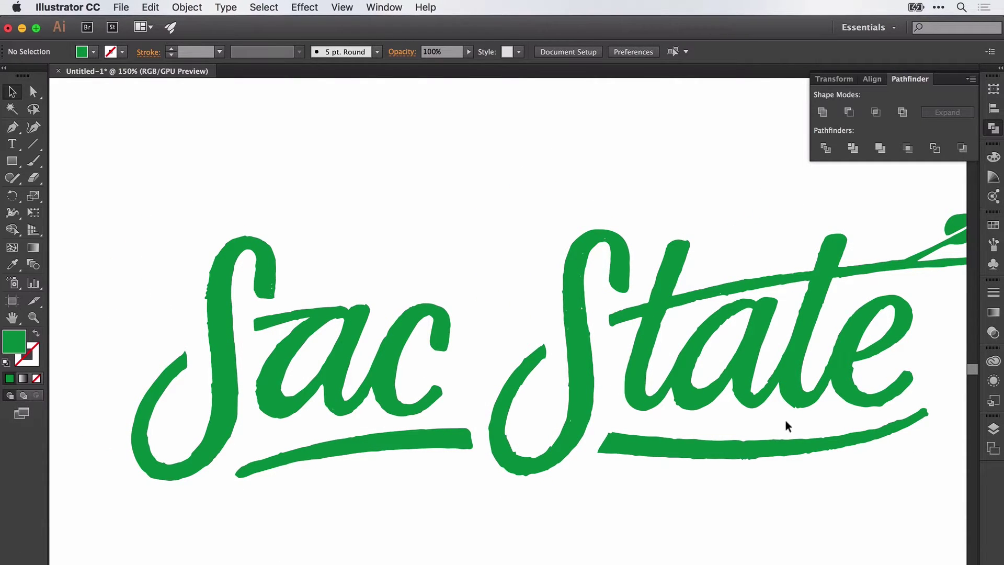
scroll(765, 536, right, 5)
scroll(765, 536, down, 1)
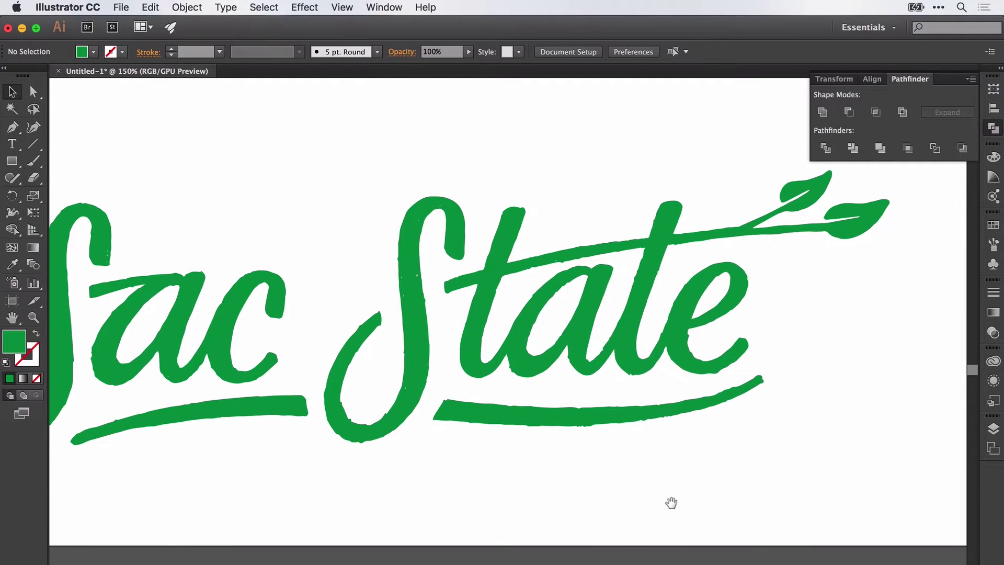
key(space)
drag(376, 525, 411, 522)
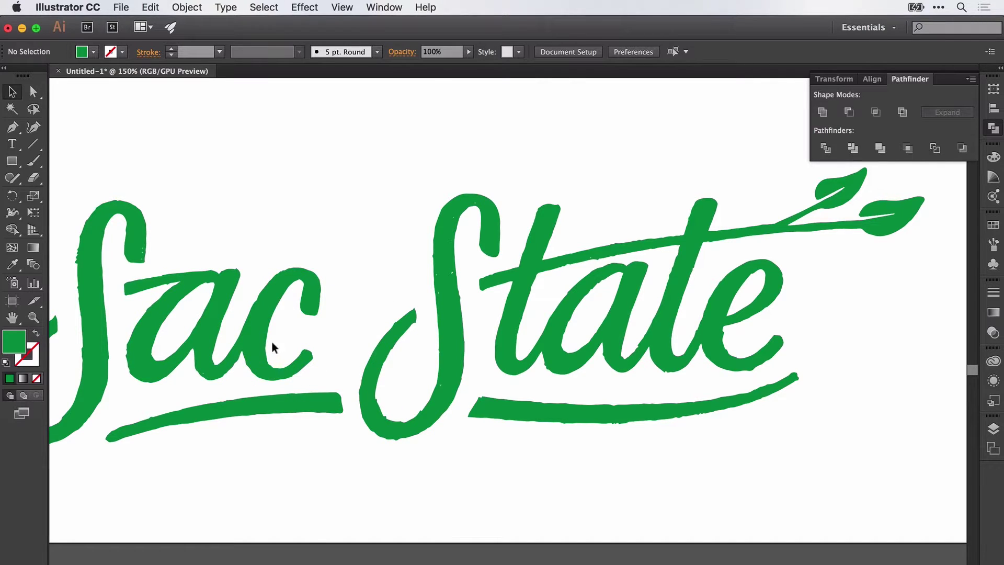
drag(249, 365, 307, 386)
- Directly select the S of Sac within the group and smooth its outer left edge from the top curve down the stem
key(a)
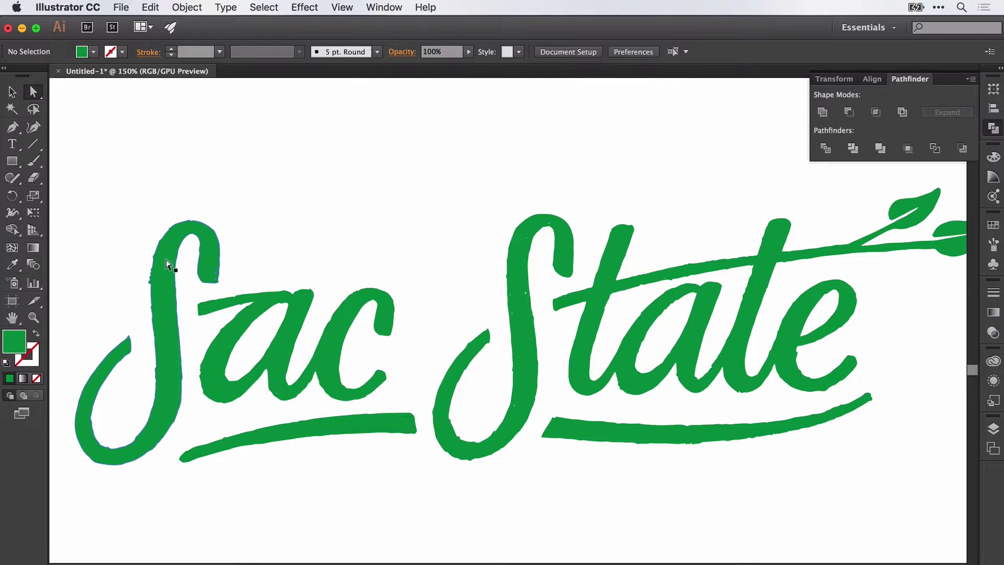
click(165, 260)
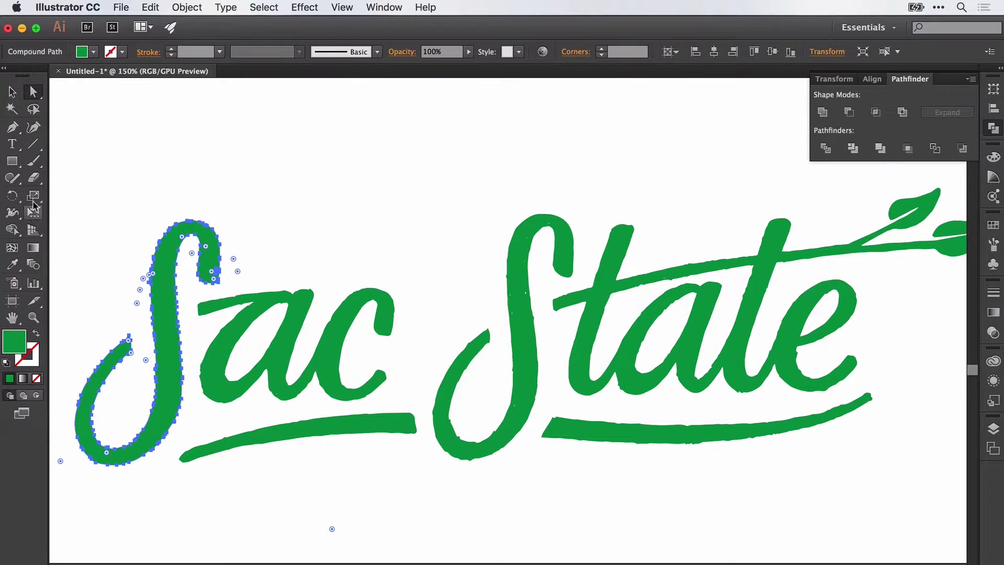
click(12, 179)
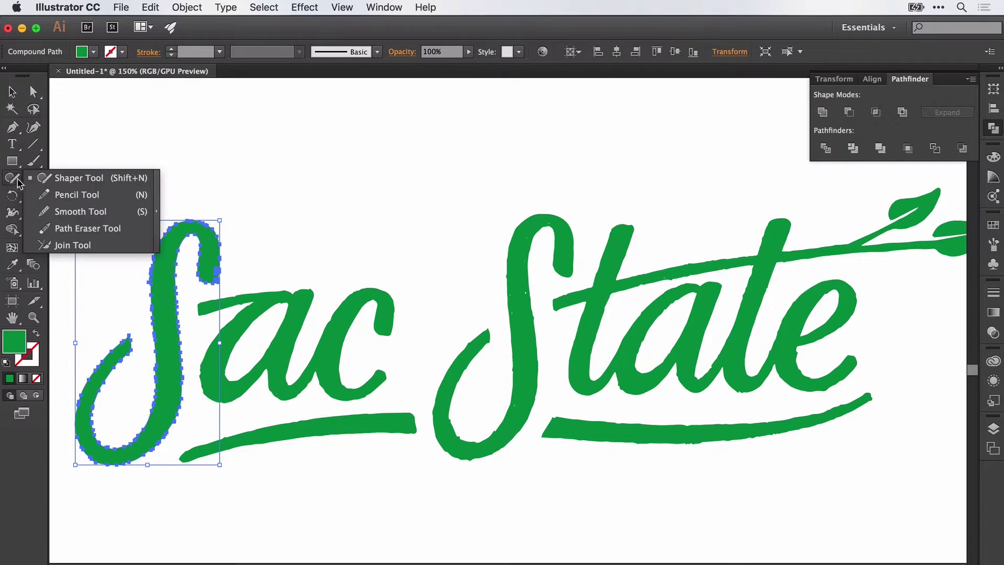
click(74, 211)
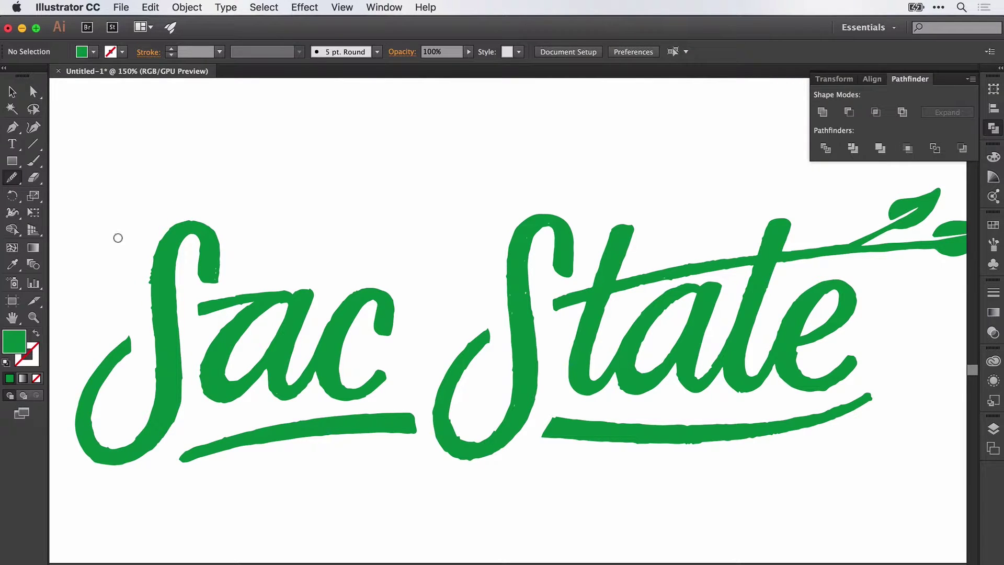
key(a)
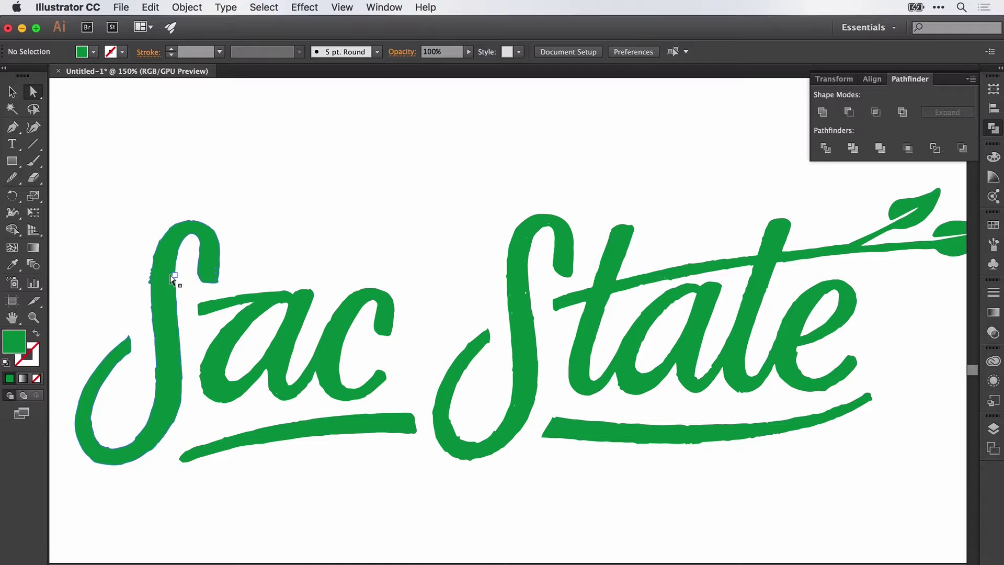
click(165, 275)
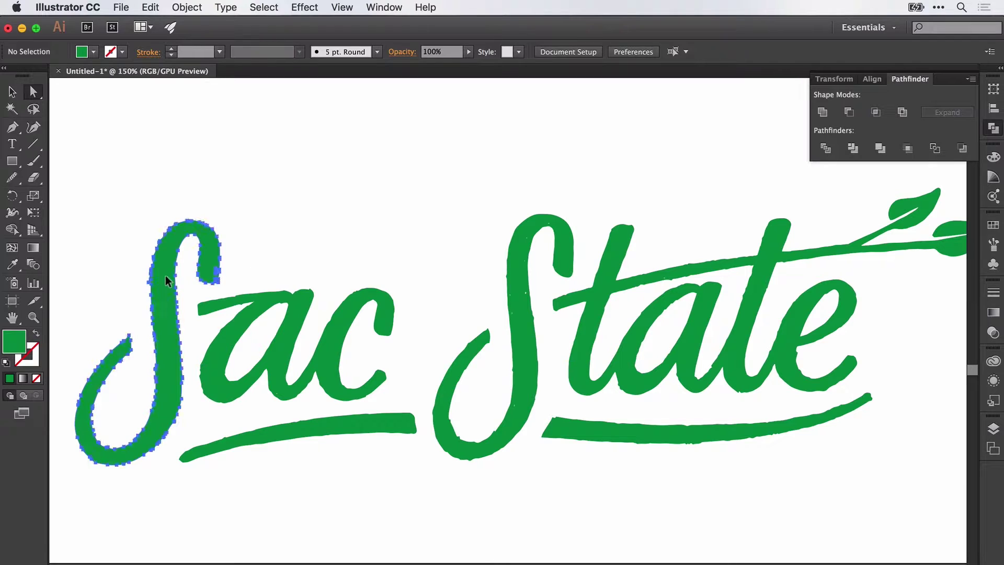
click(12, 177)
key(super)
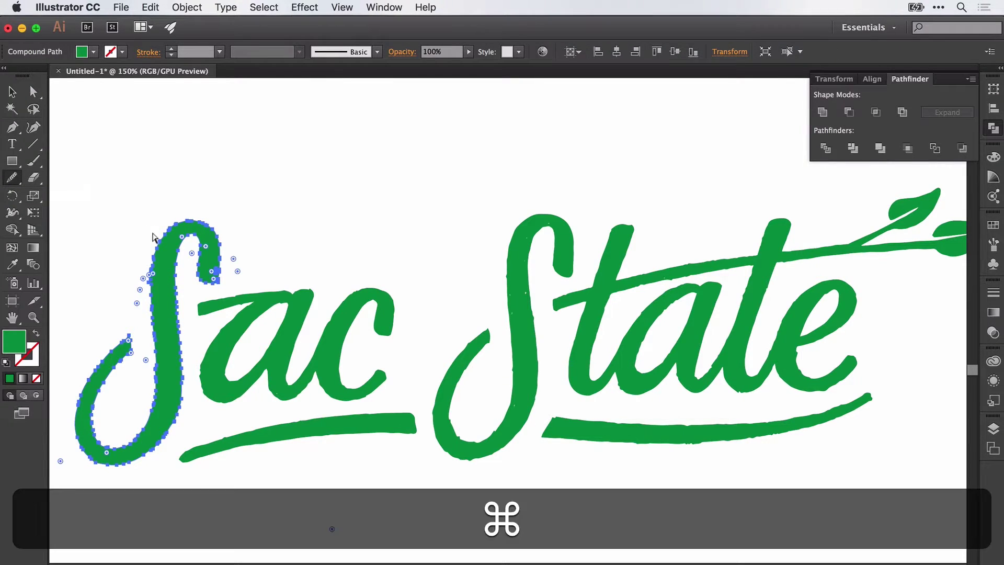
key(super+equal)
scroll(152, 233, left, 10)
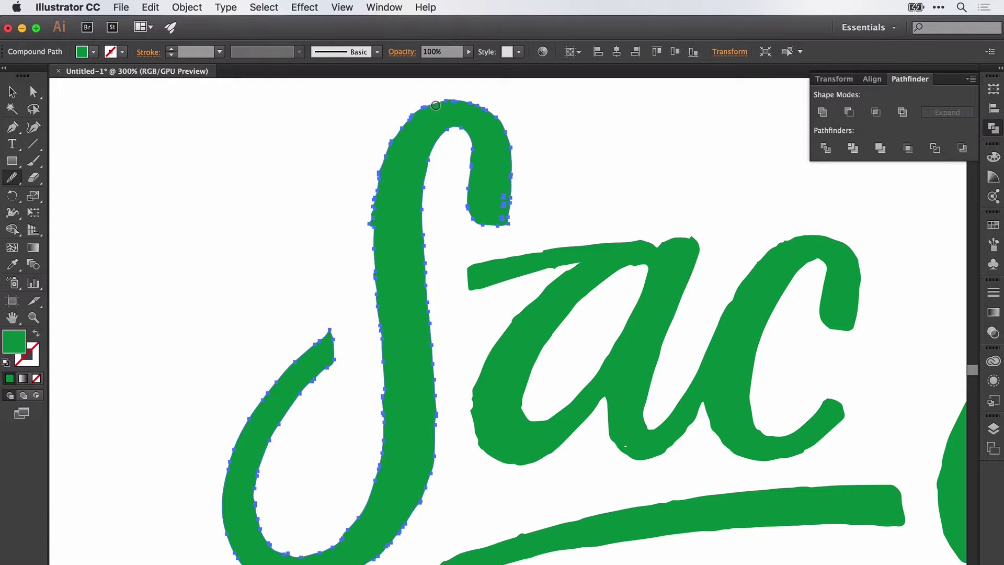
mouse_move(434, 102)
mouse_down()
mouse_move(398, 127)
mouse_move(375, 194)
mouse_move(389, 409)
mouse_move(384, 470)
mouse_move(363, 504)
mouse_up()
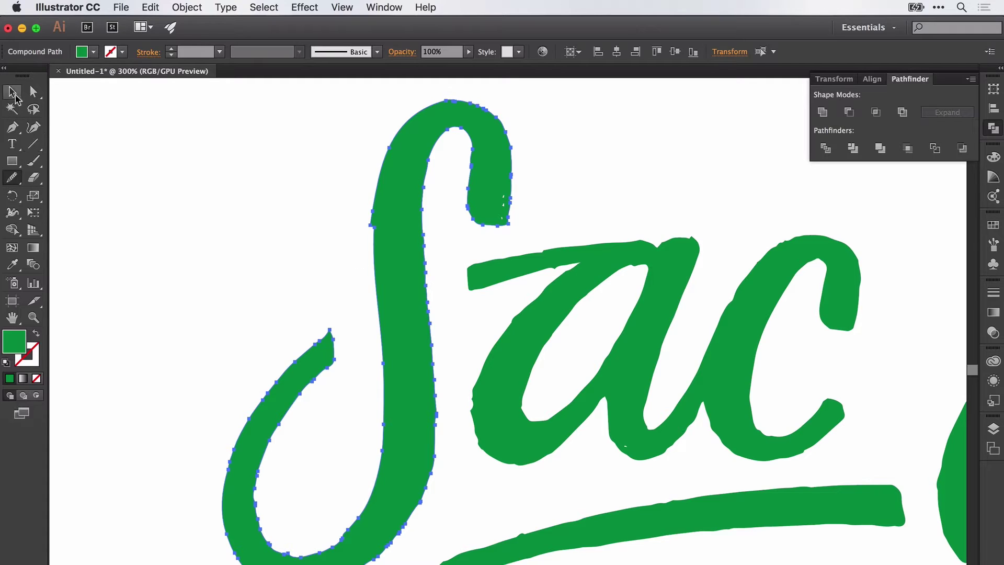
- Reselect the S of Sac and smooth the notch on the left edge of its stem with a second Smooth tool pass
click(33, 92)
click(248, 171)
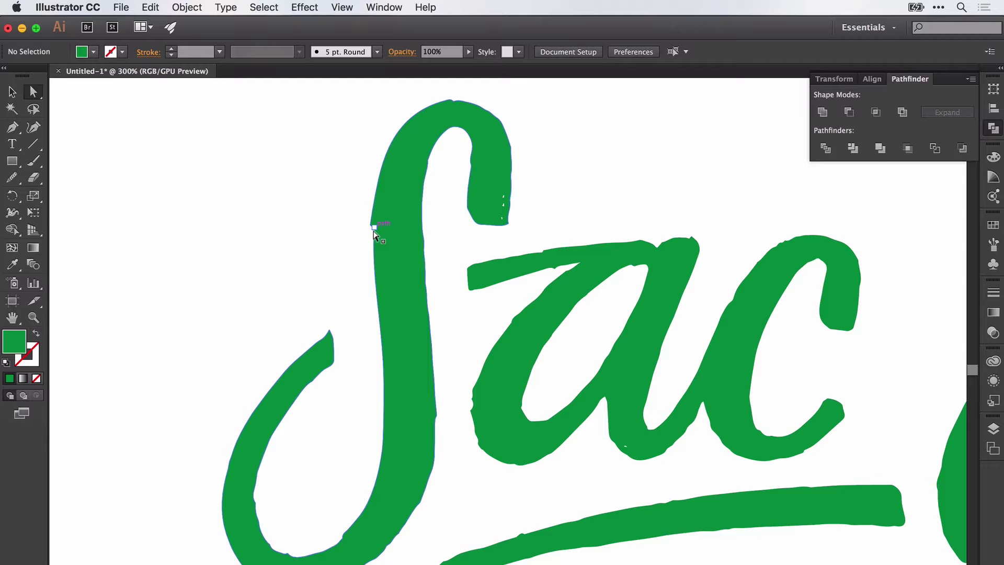
click(392, 179)
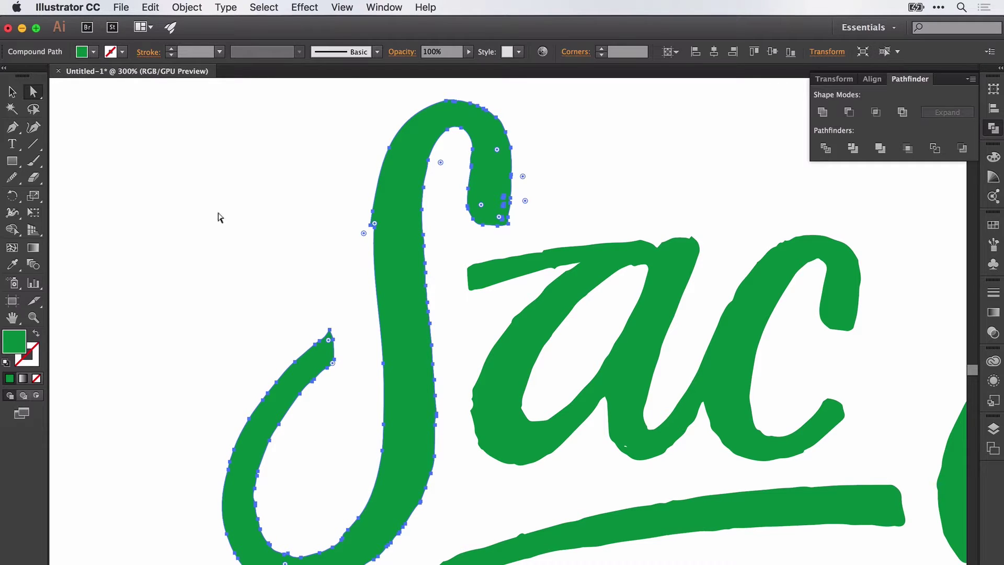
click(12, 178)
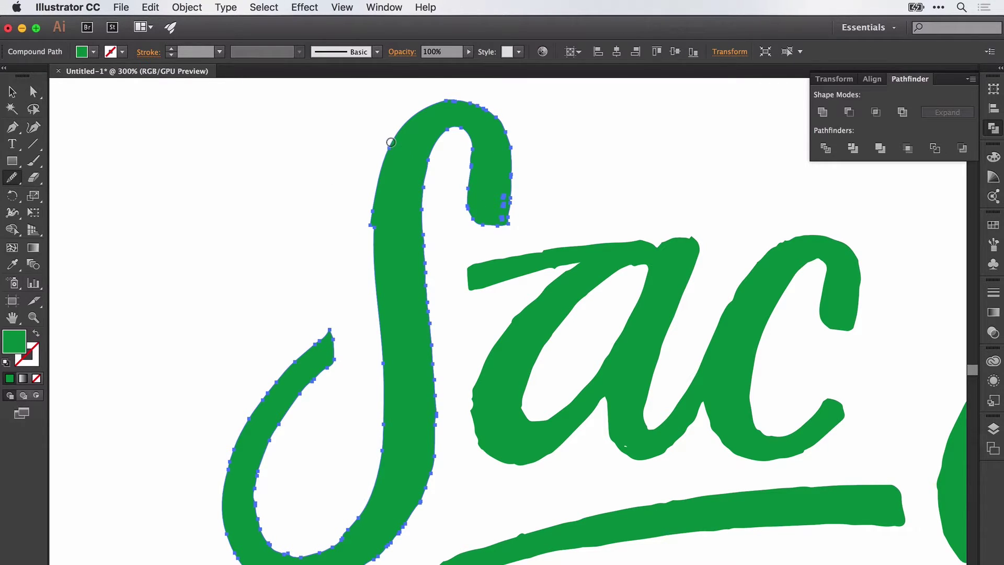
mouse_move(392, 141)
mouse_down()
mouse_move(378, 263)
mouse_move(392, 360)
mouse_up()
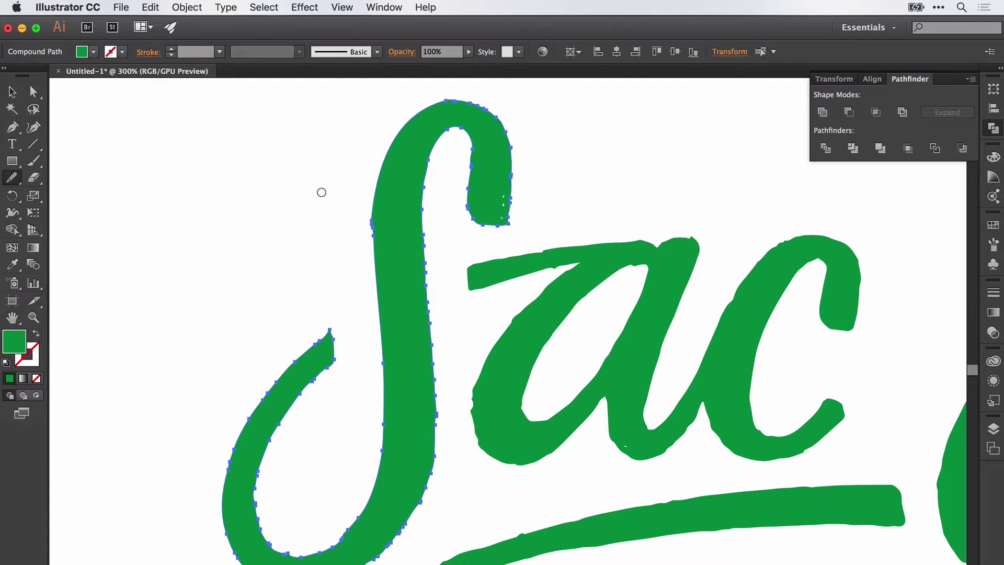
- Try to delete a surplus anchor point at the notch on the left edge of the S's stem
click(33, 91)
click(253, 103)
click(387, 235)
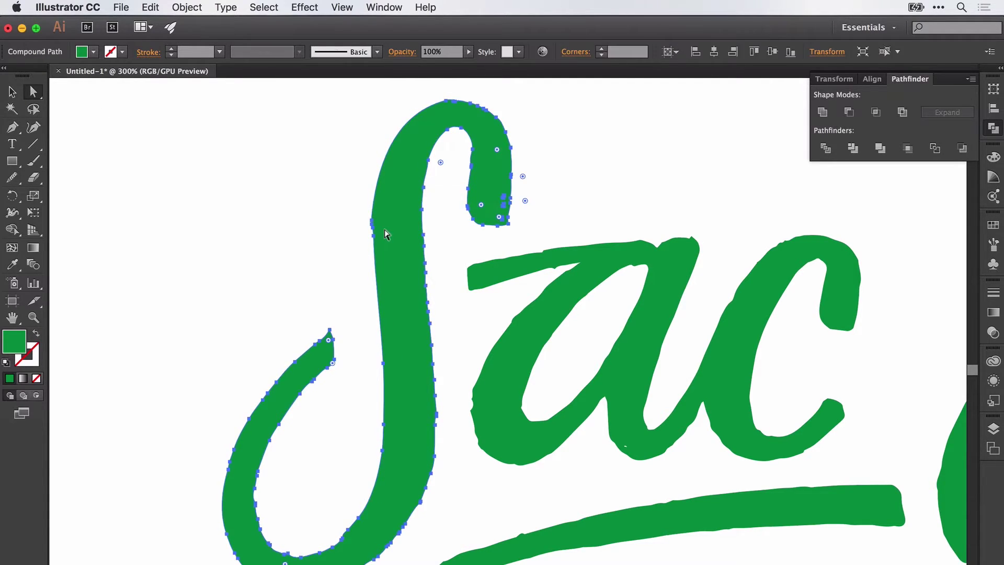
key(super+equal)
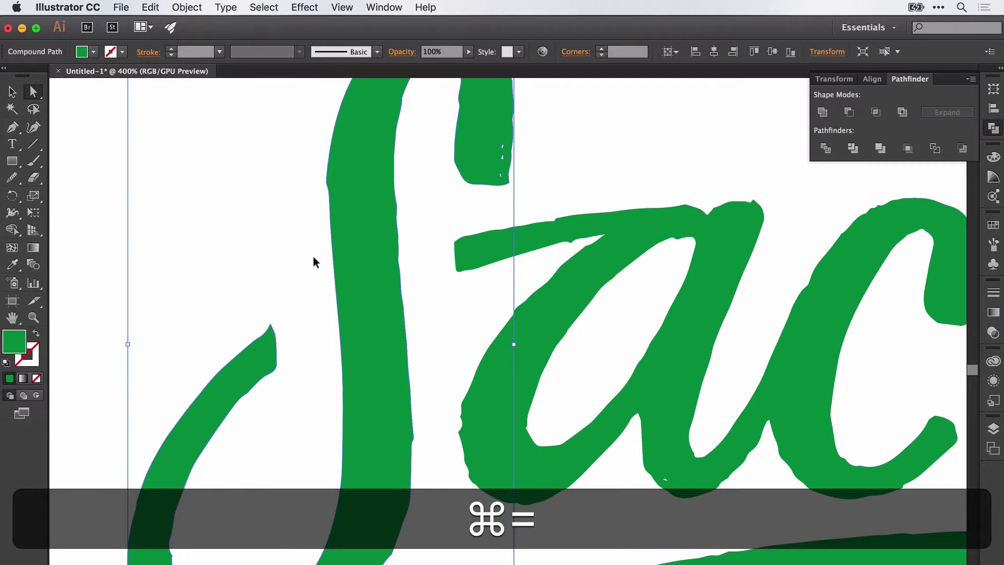
scroll(316, 262, up, 2)
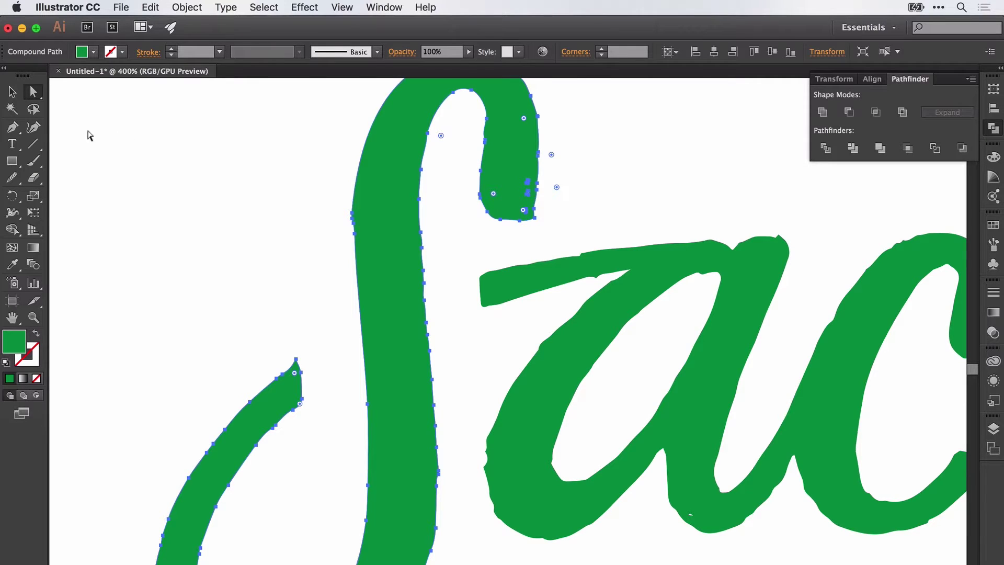
click(11, 136)
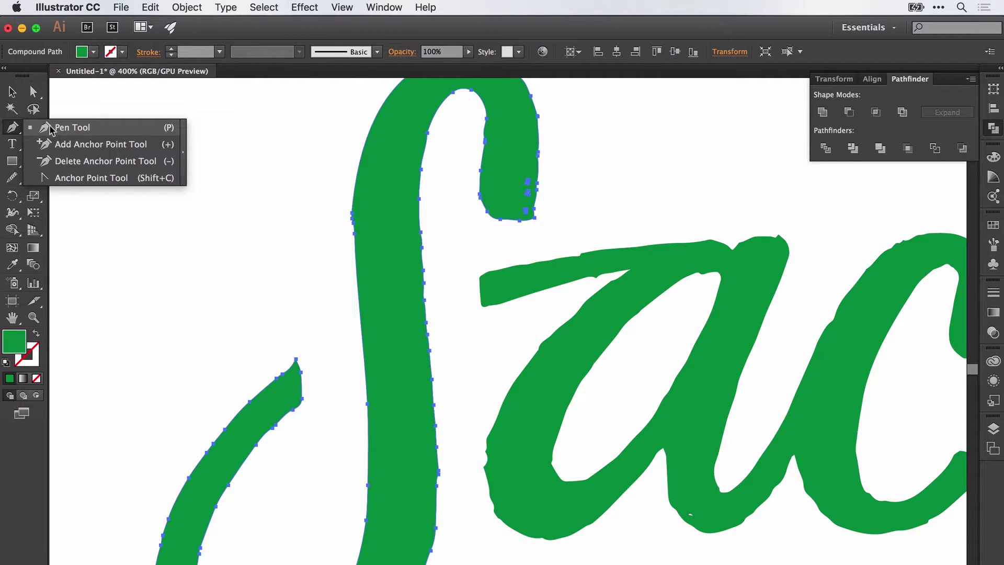
click(71, 162)
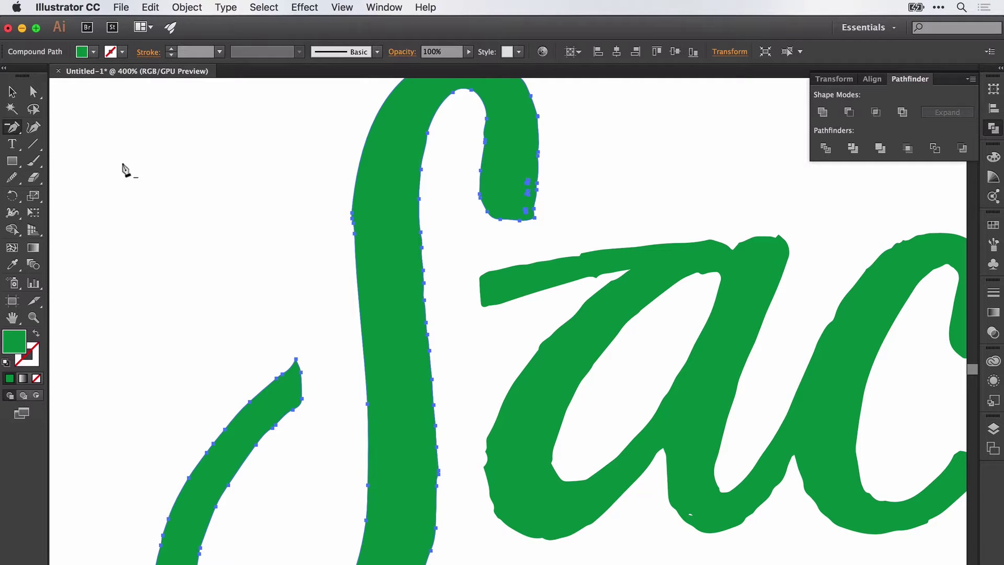
super+click(351, 220)
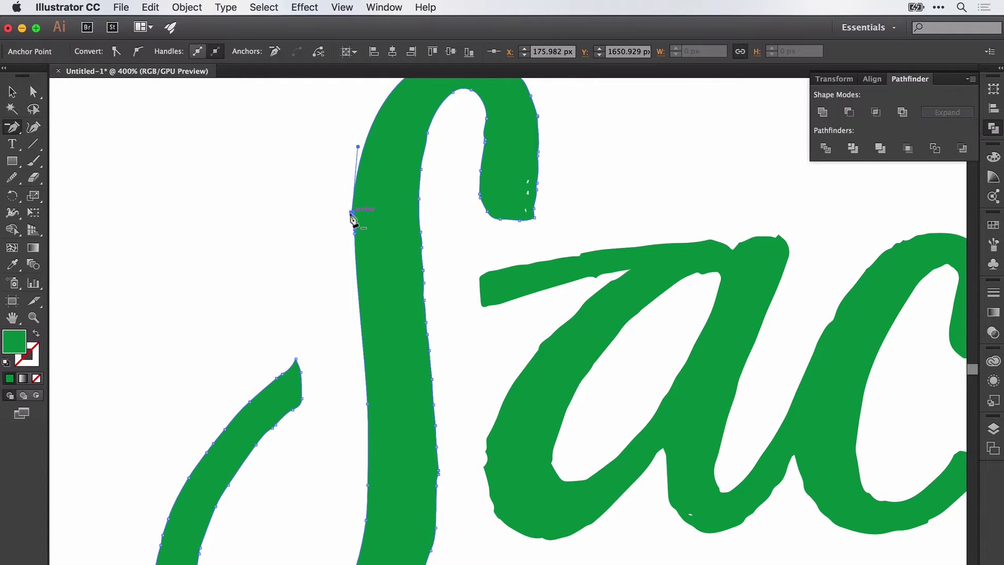
- Try to round the notch on the S's left edge by pulling new curve handles from its anchor point, and deselect the letter
click(13, 128)
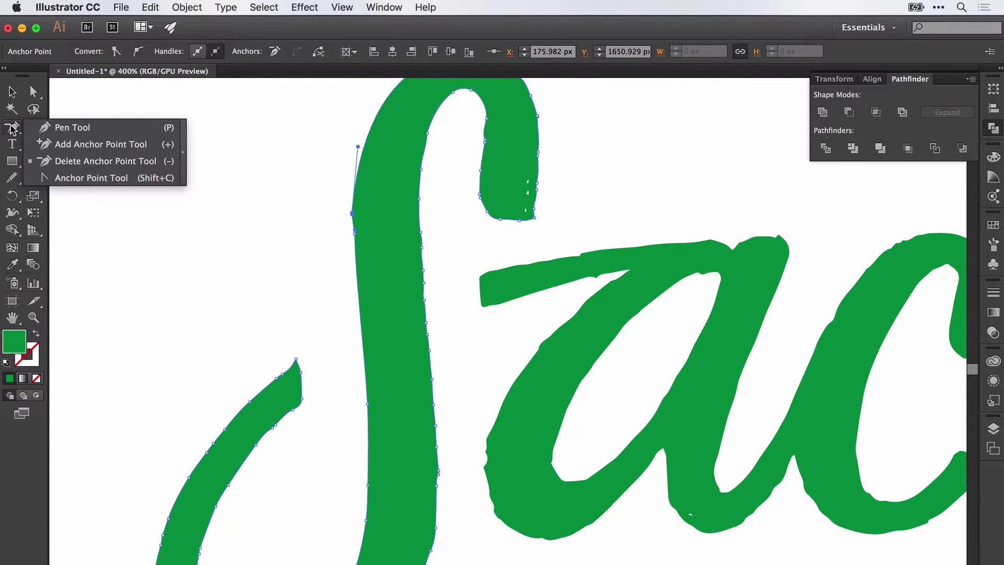
click(62, 178)
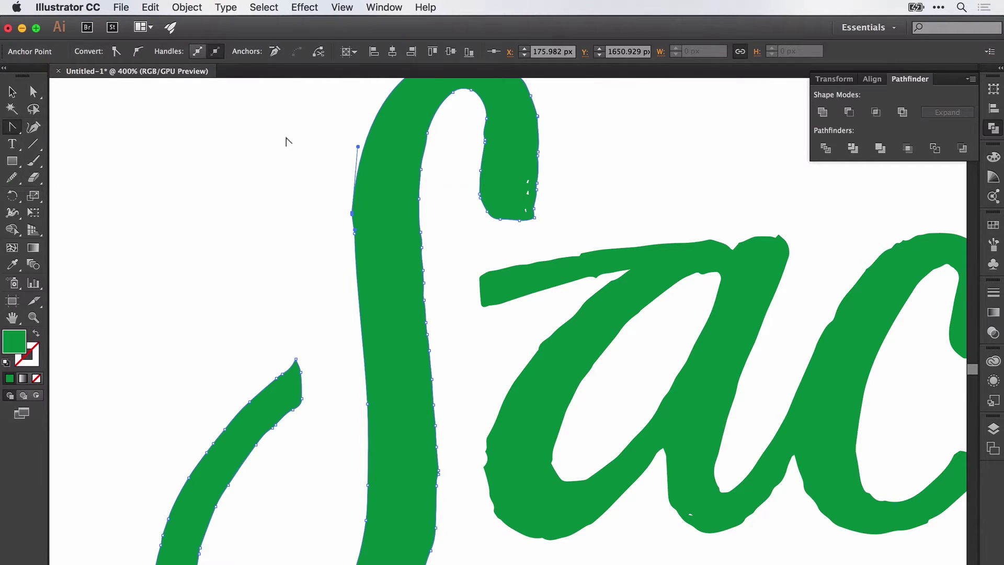
drag(351, 213, 355, 179)
key(space)
key(a)
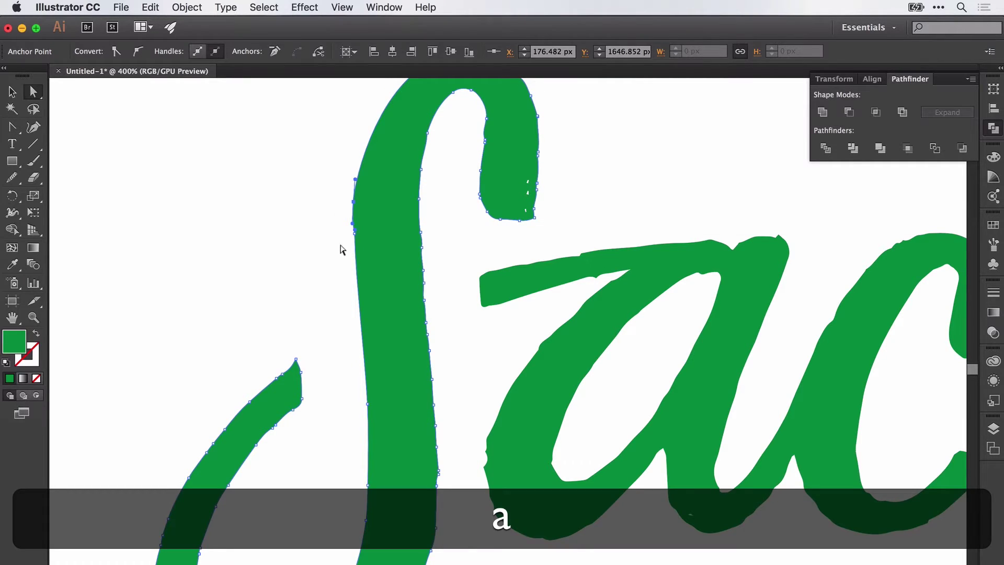
click(341, 249)
scroll(372, 298, up, 2)
scroll(372, 298, right, 2)
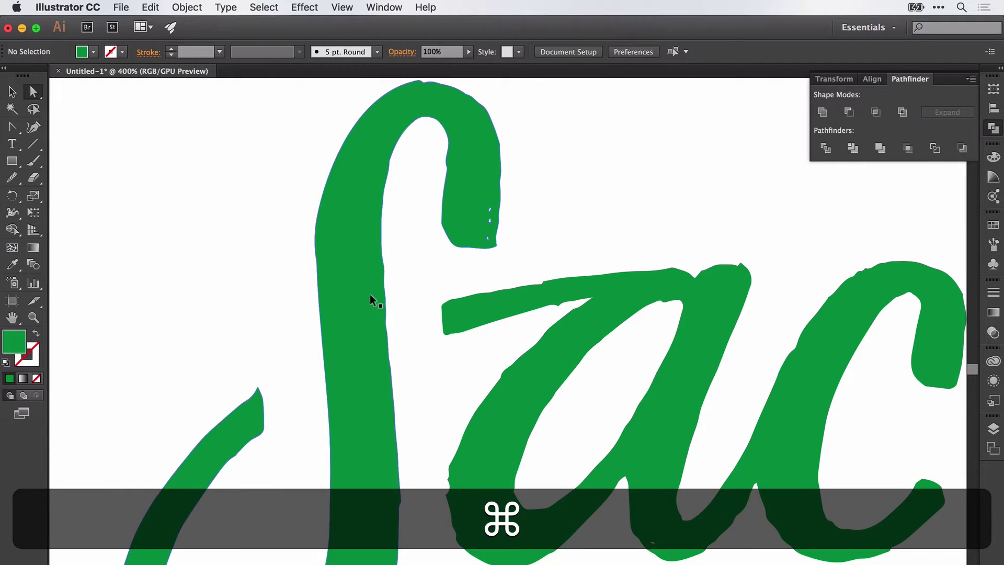
- Undo the handle and anchor point edits on the left edge of the S
key(cmd+z)
key(super+z)
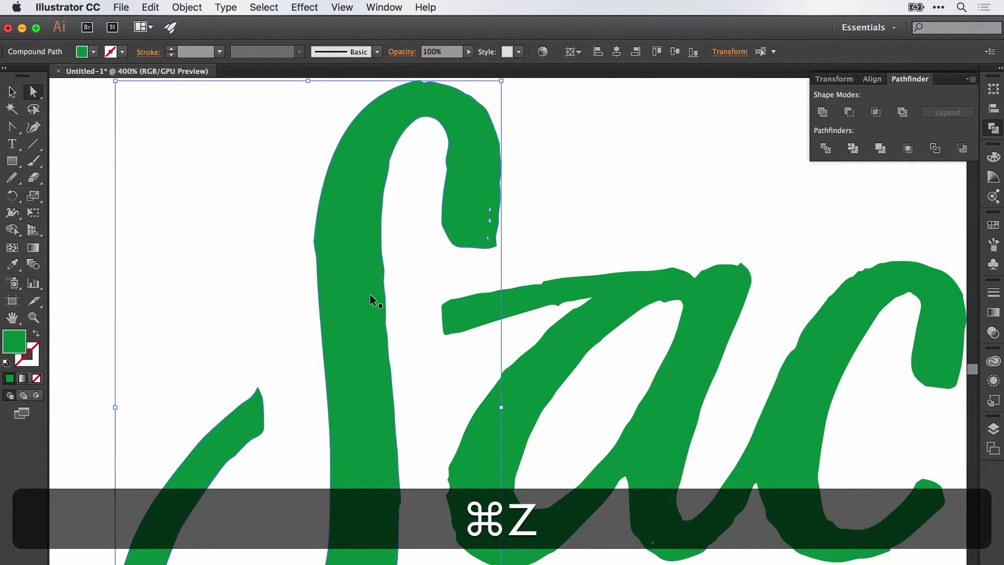
key(super+z)
key(super+z)
- Select the S of Sac again and smooth the right edge of its stem from the inner hook down to the lower curve
scroll(280, 221, down, 1)
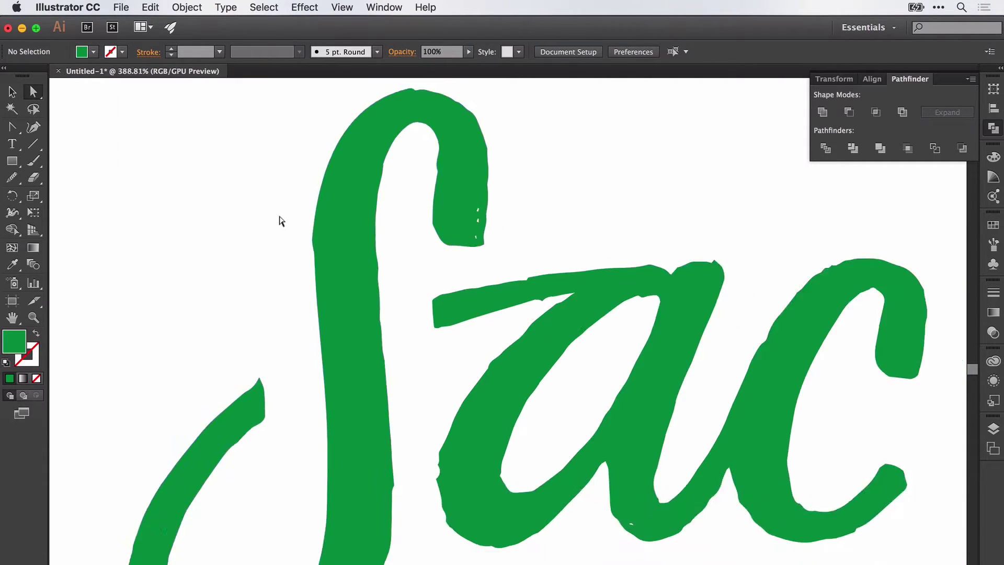
scroll(280, 220, down, 5)
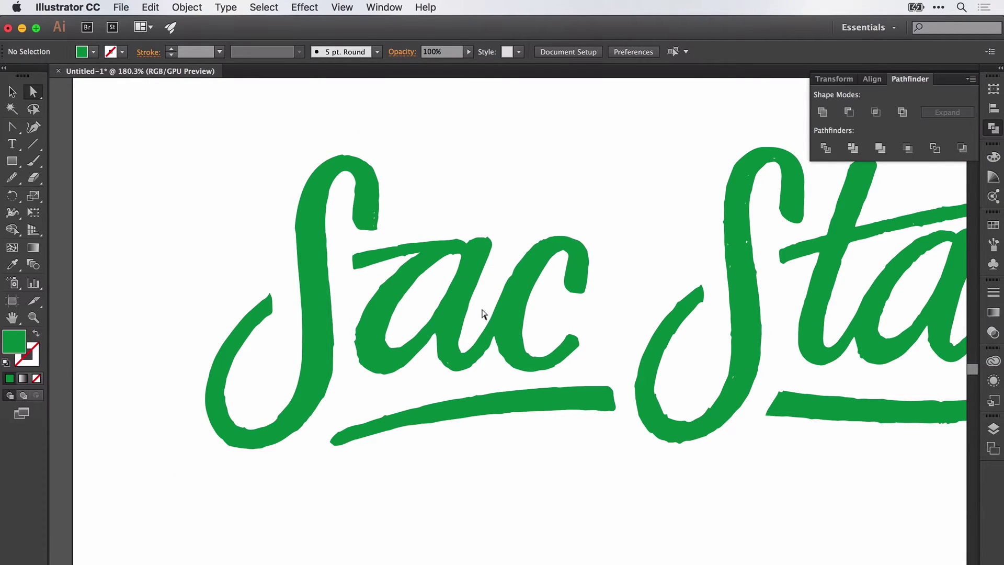
scroll(484, 313, right, 2)
click(282, 271)
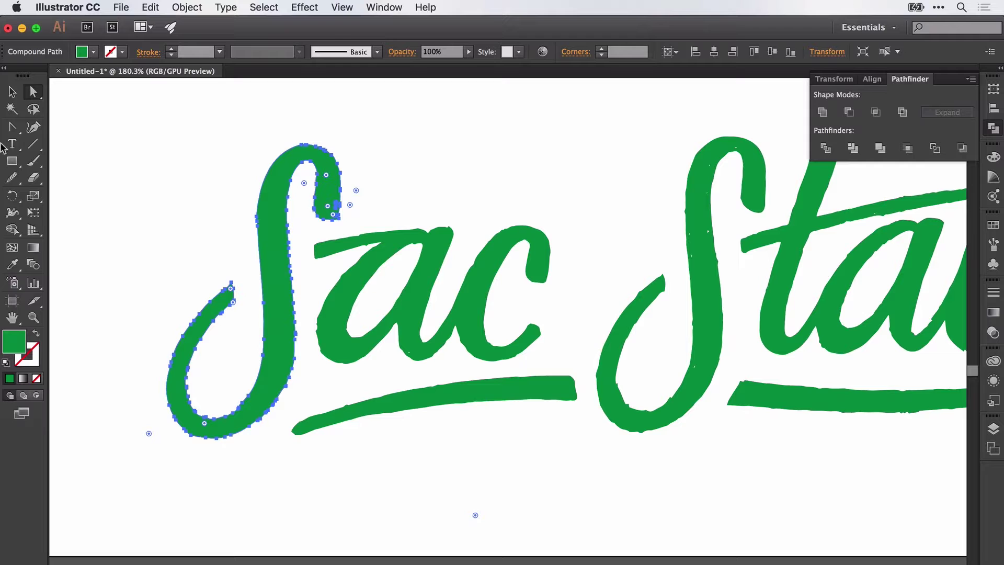
click(12, 176)
scroll(343, 185, down, 2)
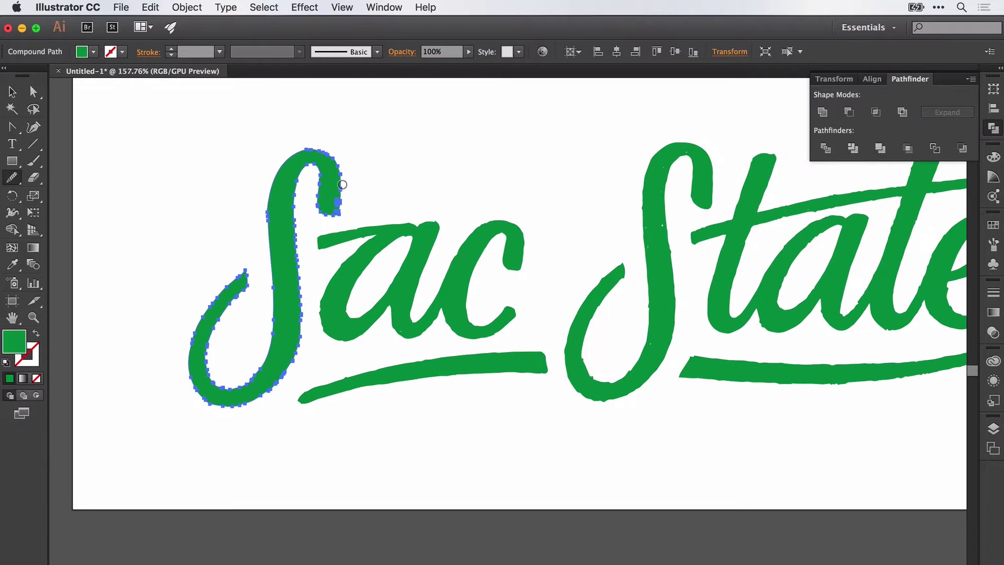
scroll(275, 184, up, 5)
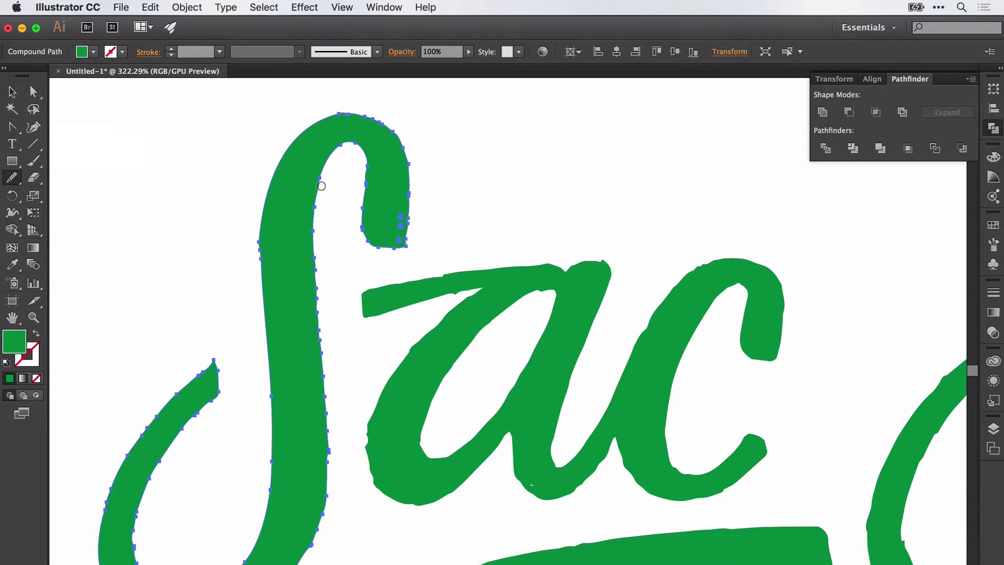
mouse_move(333, 153)
mouse_down()
mouse_move(319, 261)
mouse_move(337, 533)
mouse_move(306, 564)
mouse_up()
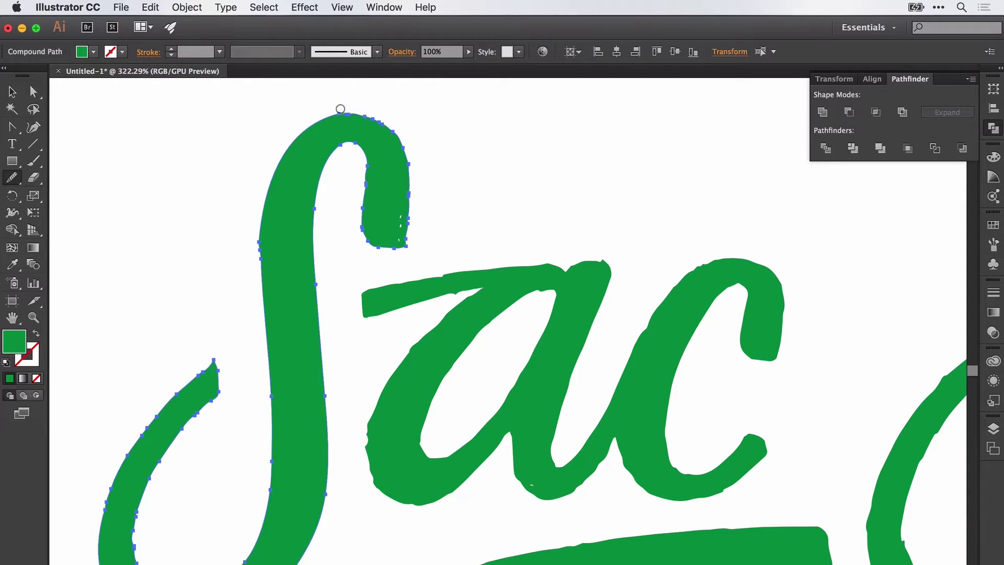
- Smooth the remaining outline of the S of Sac around its top hook and lower curve, and deselect it to check the edges
drag(340, 112, 388, 119)
scroll(423, 290, right, 3)
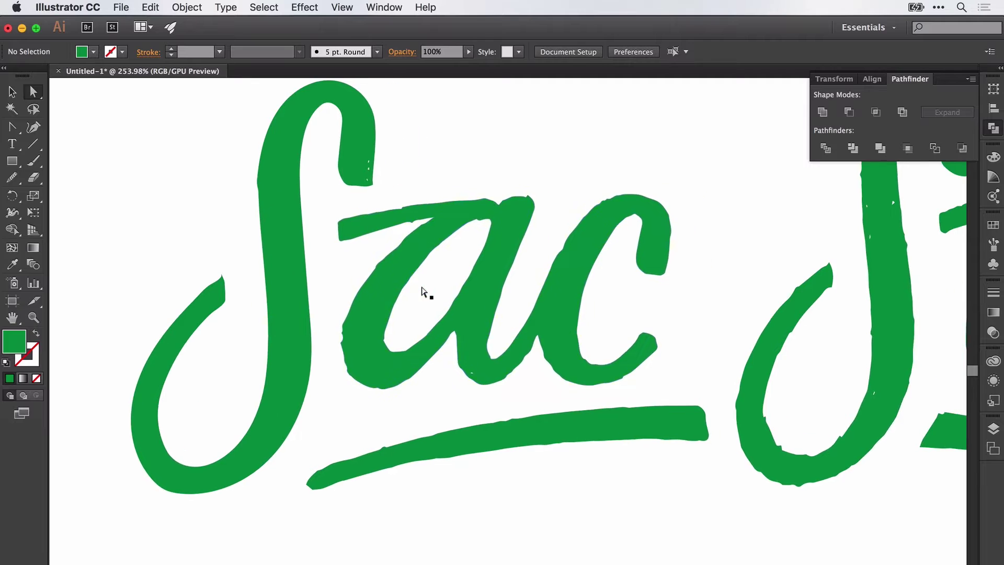
scroll(435, 270, down, 1)
scroll(435, 271, down, 3)
scroll(435, 271, up, 5)
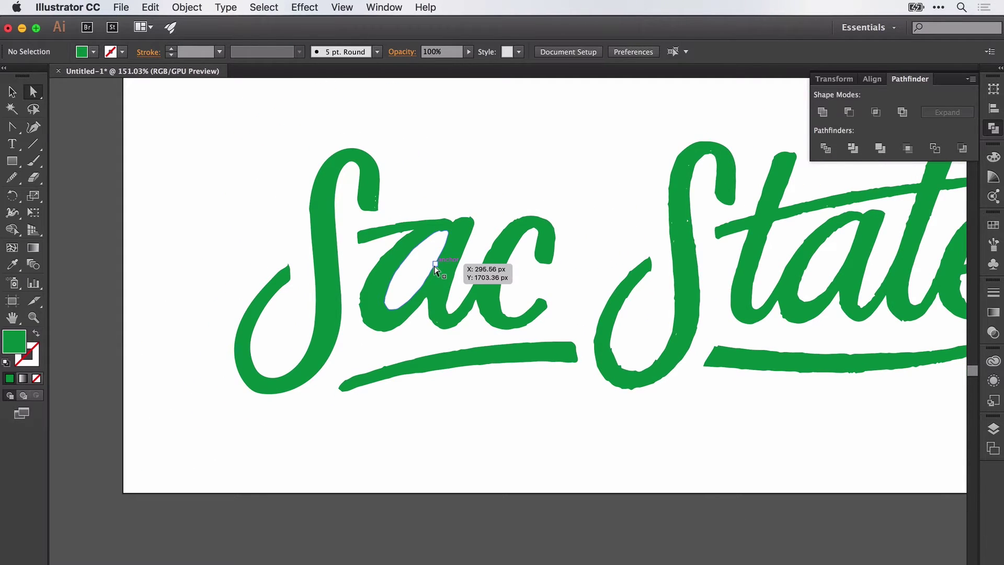
scroll(437, 267, up, 2)
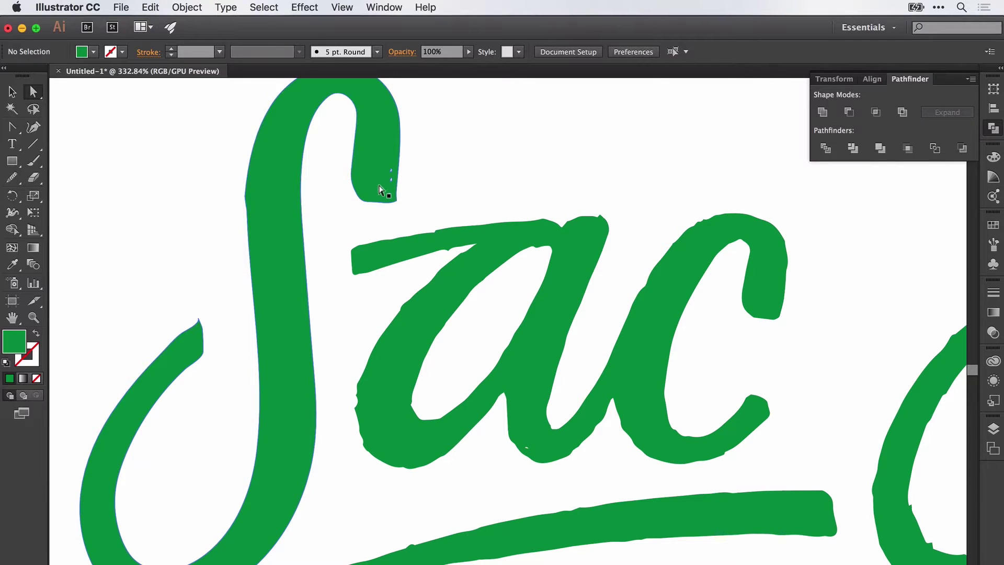
- Remove the uppermost tiny white speck inside the hook end of the S of Sac with the Delete Anchor Point tool
click(382, 191)
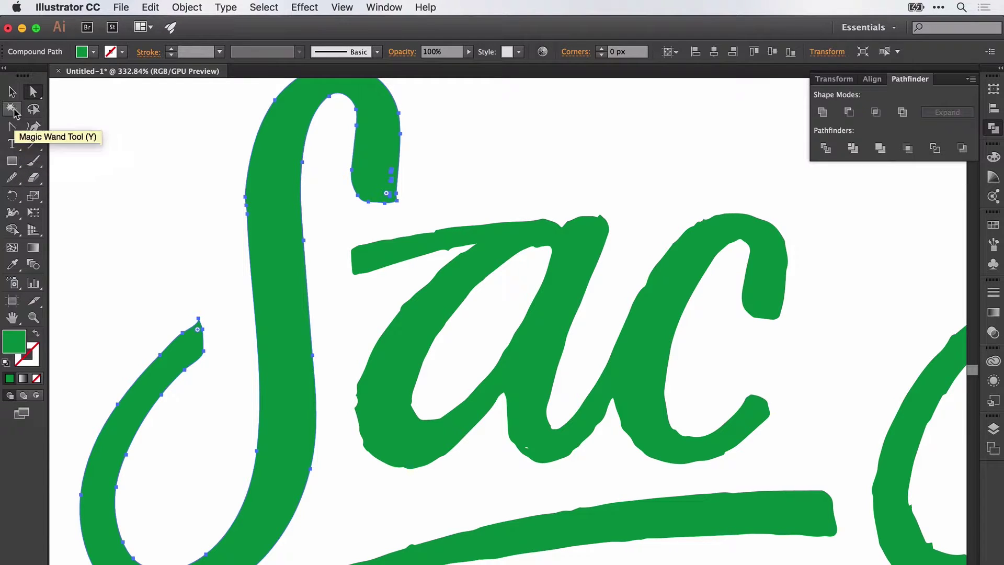
drag(14, 127, 61, 163)
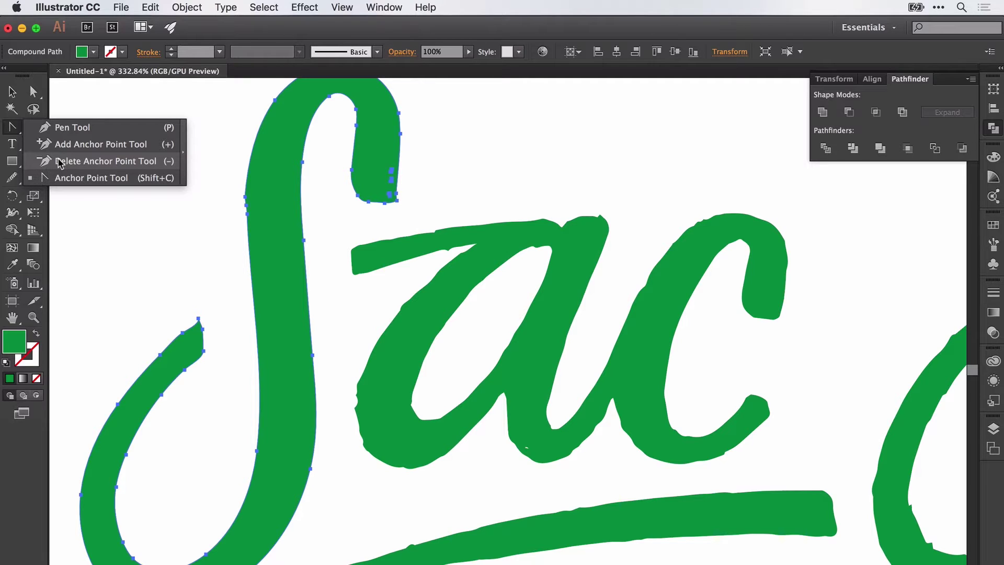
drag(61, 163, 60, 162)
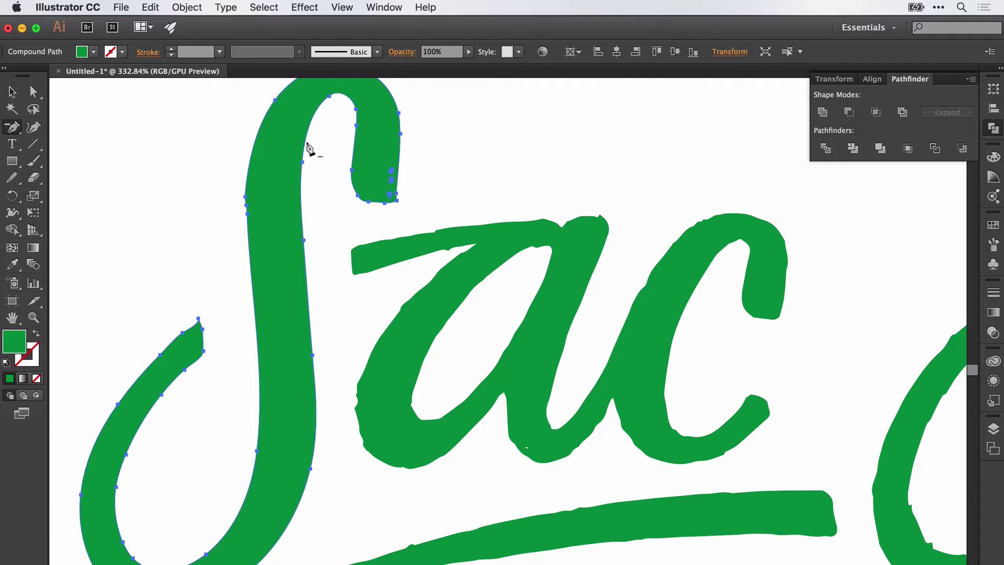
scroll(396, 199, up, 3)
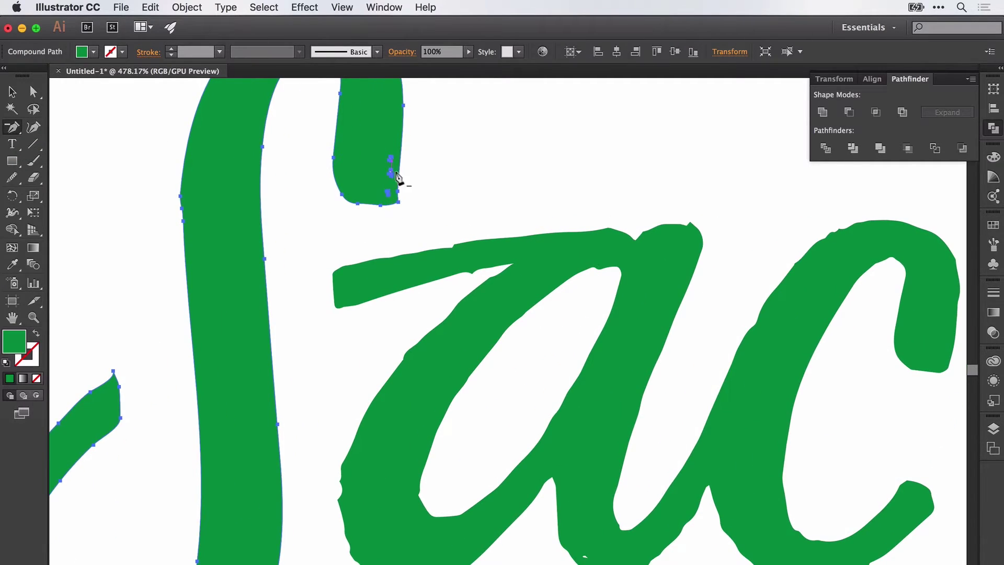
click(392, 159)
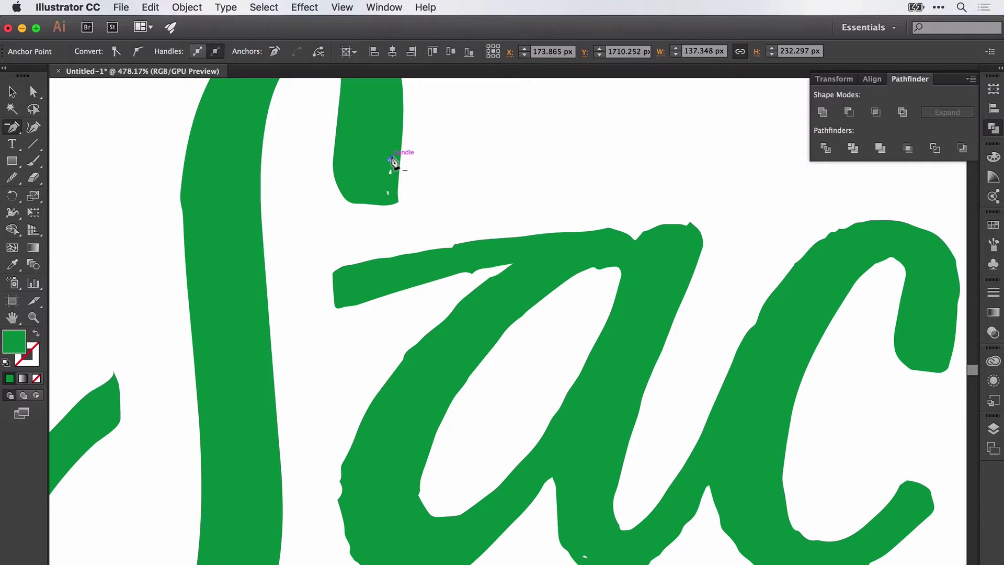
click(390, 159)
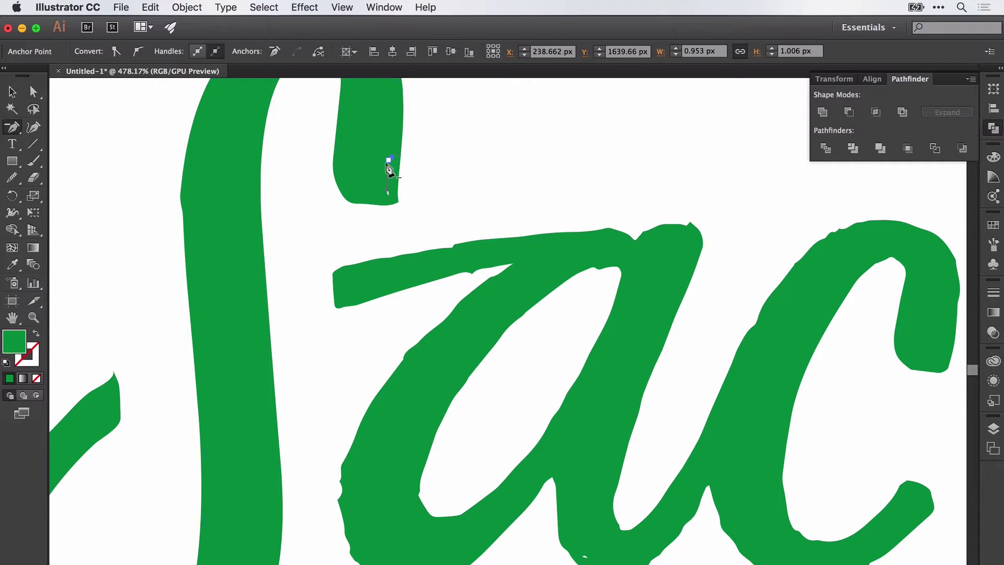
click(389, 162)
key(super+shift+a)
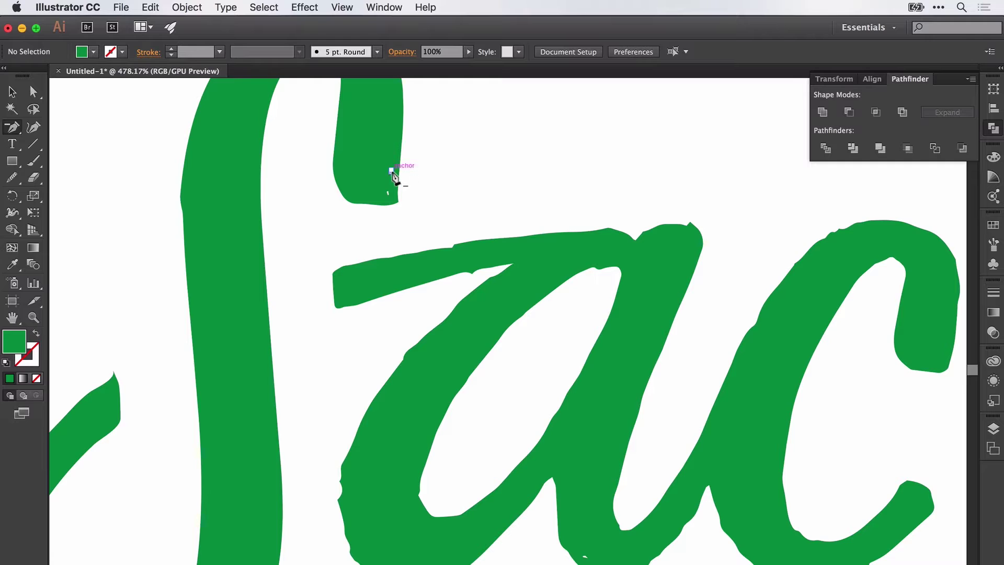
- Delete the anchor points of the remaining white specks inside the hook end of the S of Sac
scroll(393, 177, up, 4)
click(393, 180)
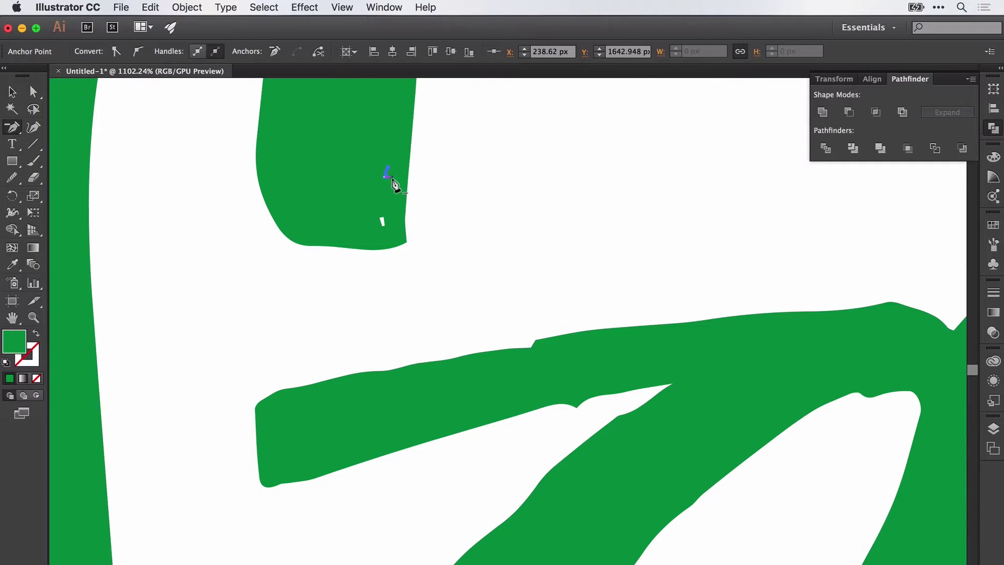
click(393, 181)
key(super+shift+a)
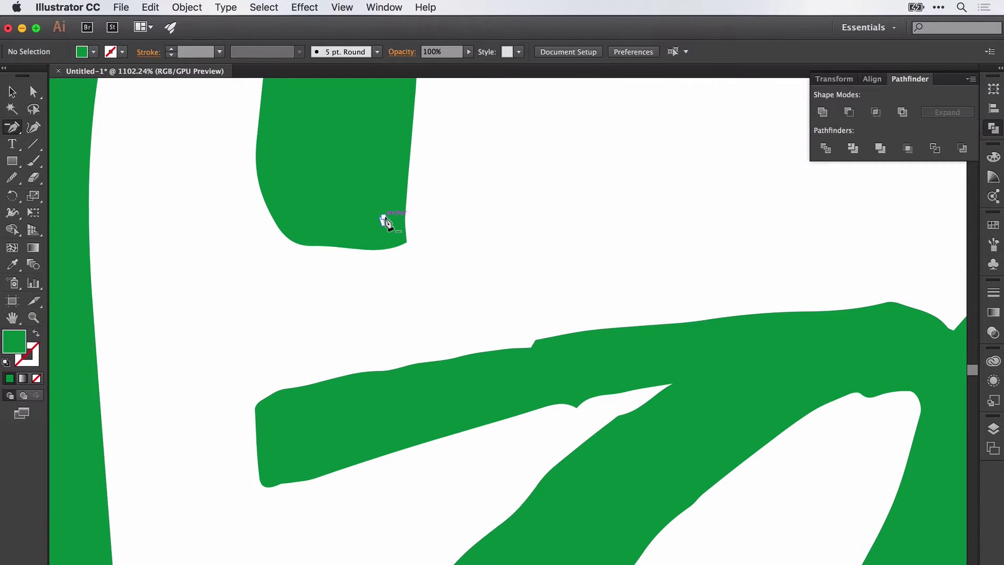
click(384, 219)
click(385, 223)
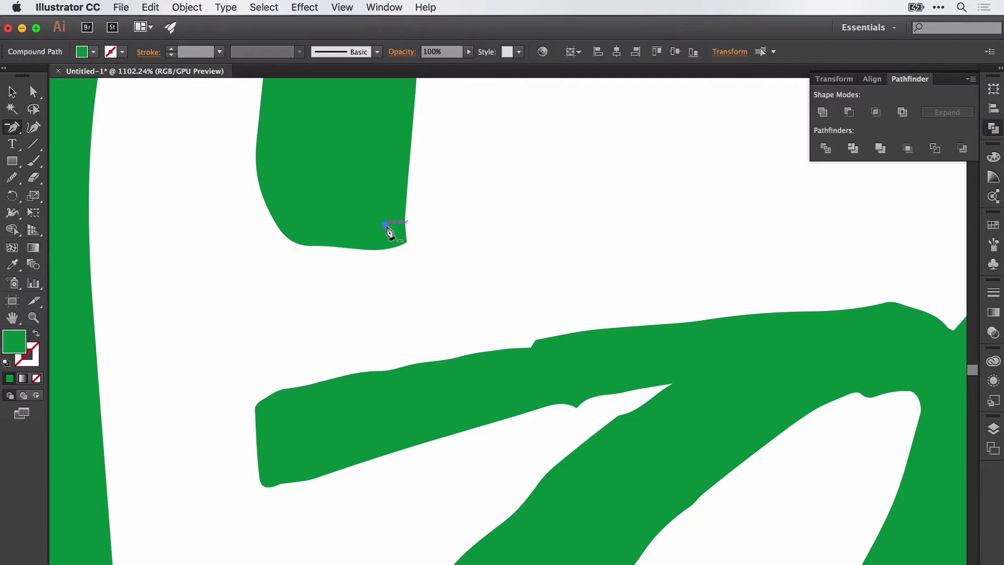
scroll(387, 230, down, 8)
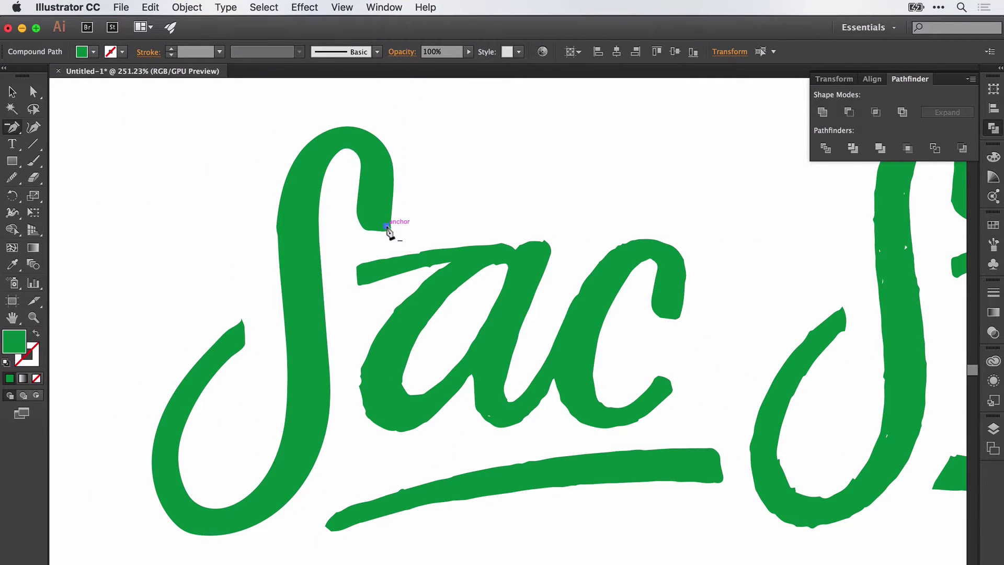
- Try to reshape the hook end of the S of Sac by deleting its end anchor points and moving the outer one away
key(a)
drag(403, 235, 373, 219)
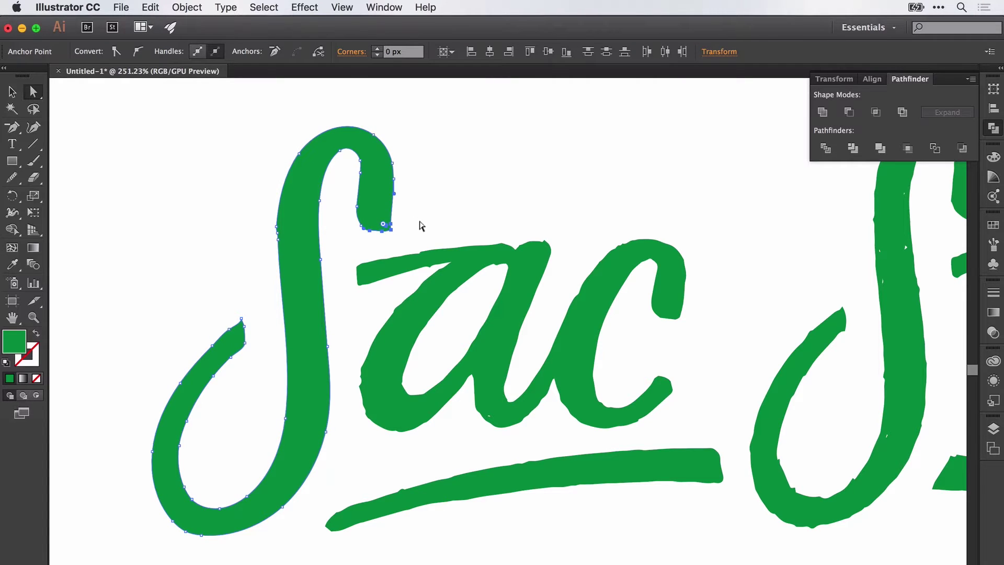
key(BackSpace)
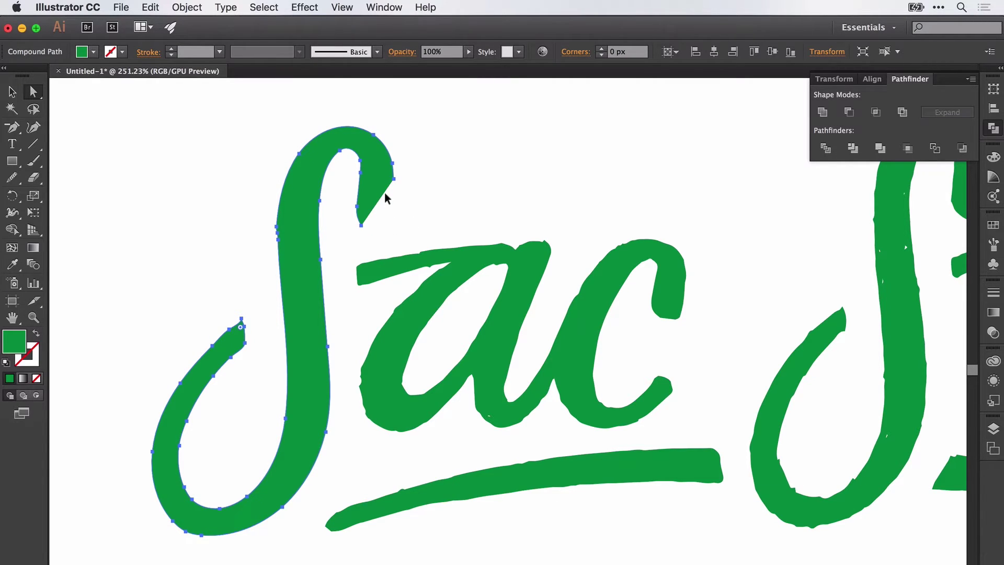
drag(413, 173, 437, 120)
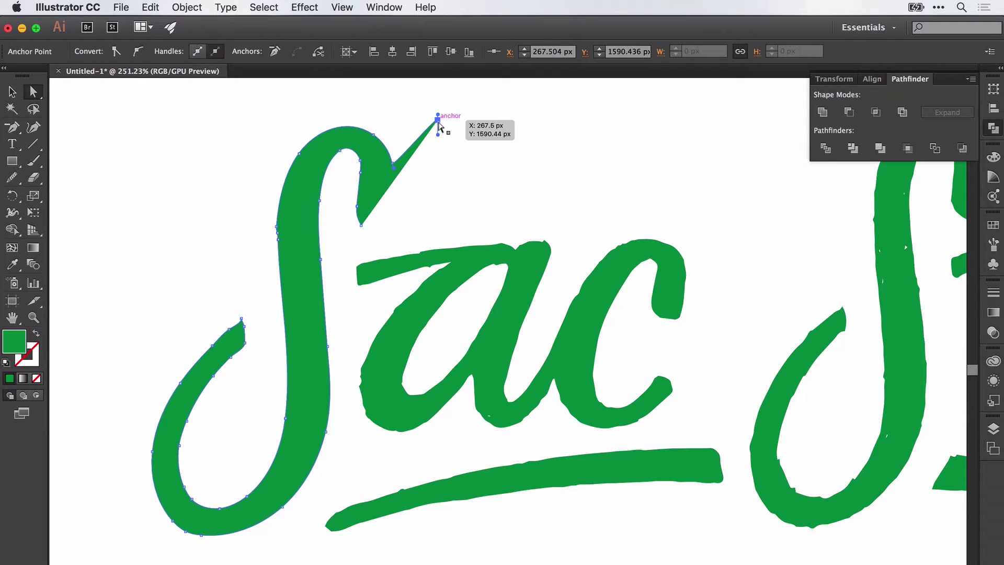
- Undo the anchor point moves and the deletion at the hook end of the S, and deselect the letter
key(super+z)
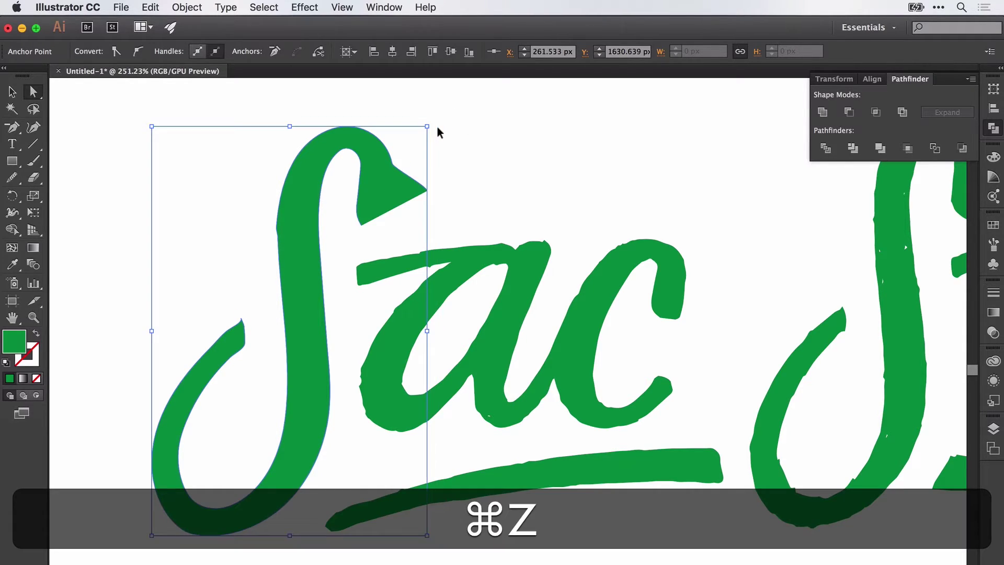
key(super+z)
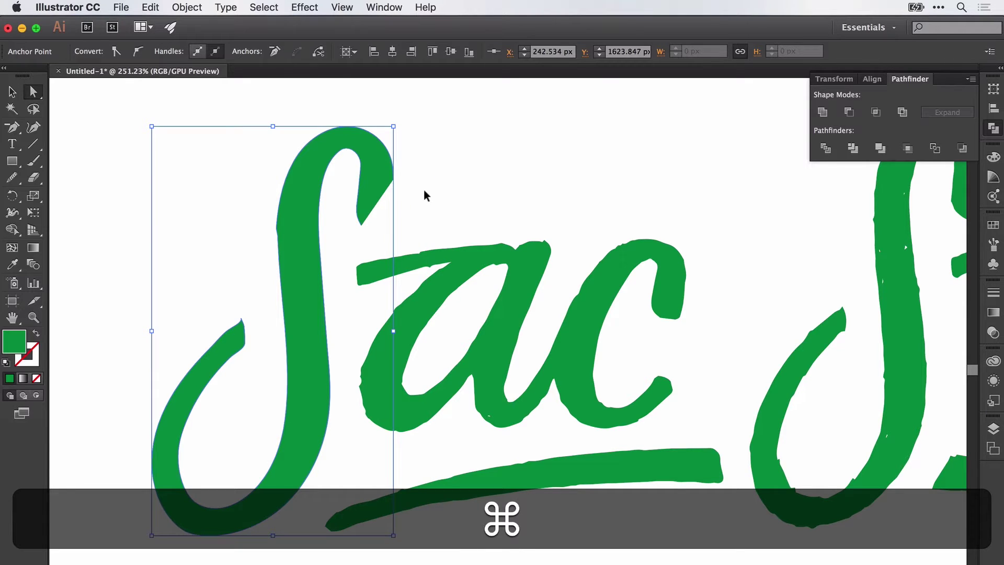
key(super+z)
click(421, 204)
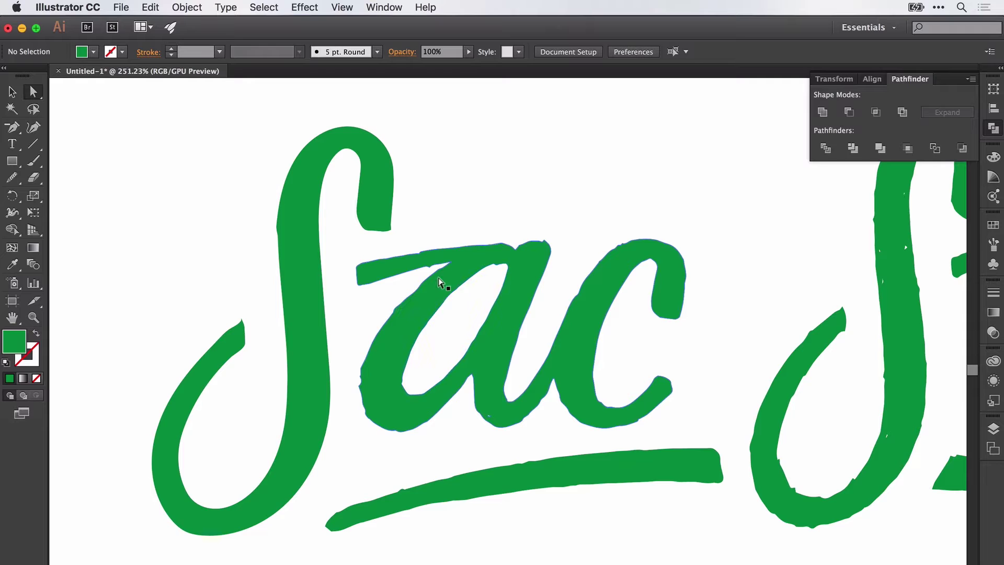
- Select the whole Sac State lettering group and apply a Drop Shadow effect to it with 65% opacity
scroll(439, 283, down, 5)
scroll(439, 284, down, 4)
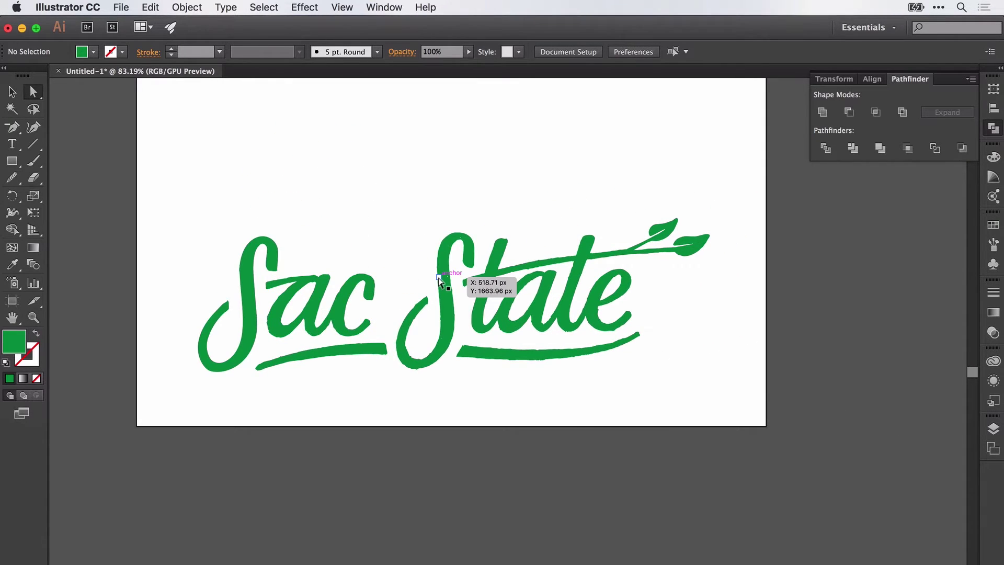
scroll(439, 283, up, 2)
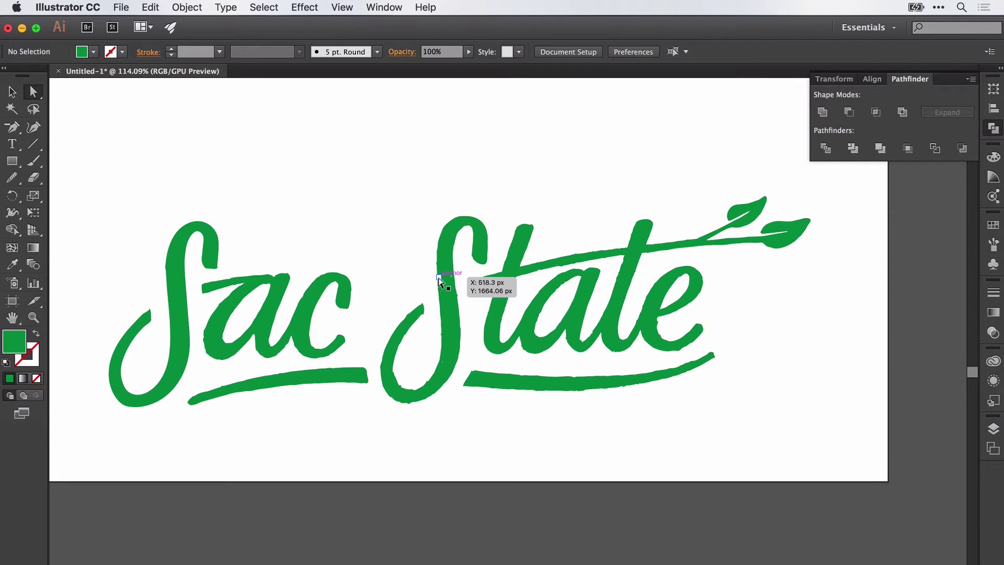
scroll(321, 277, down, 1)
scroll(321, 277, up, 1)
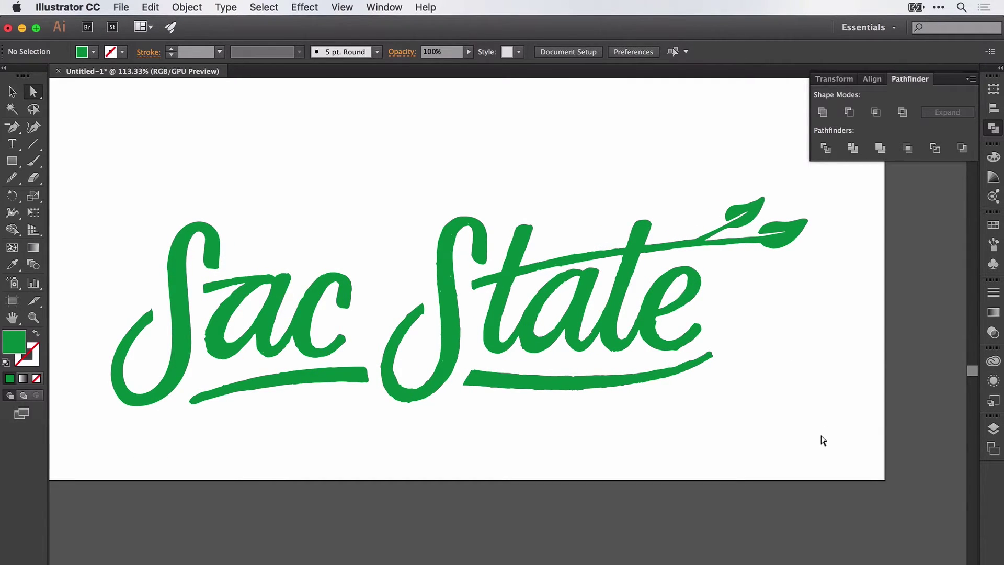
key(v)
drag(857, 441, 135, 167)
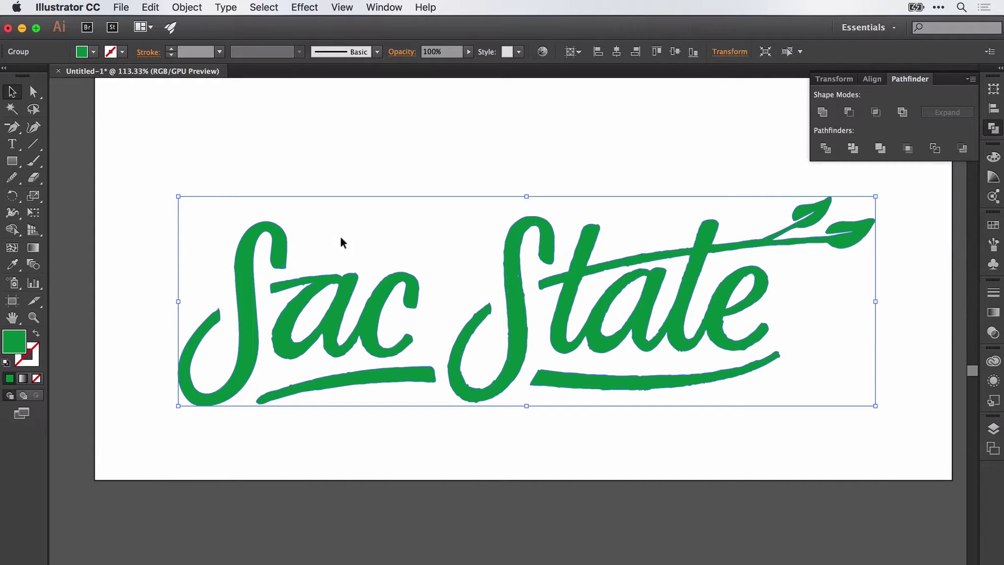
key(super+0)
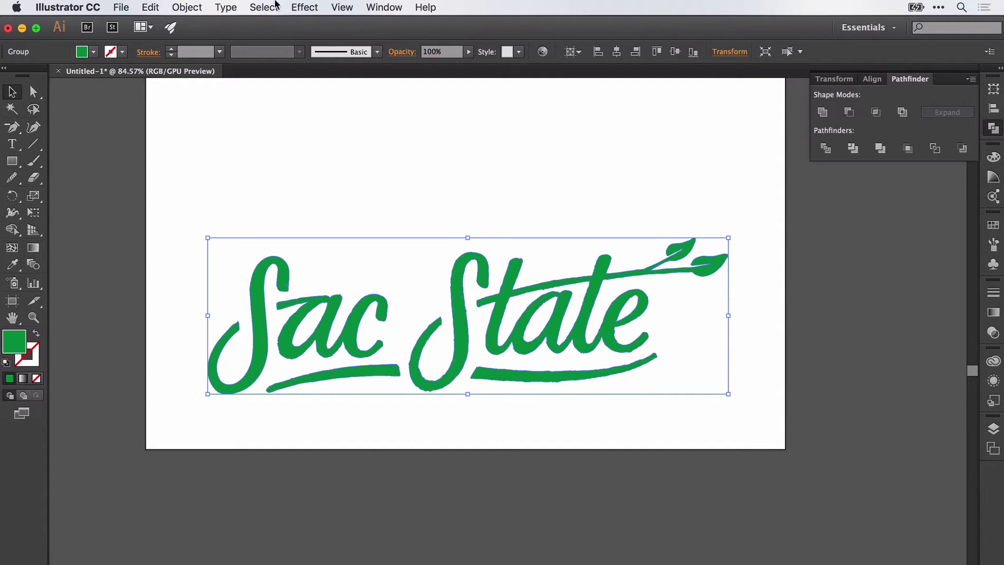
click(304, 7)
mouse_move(363, 189)
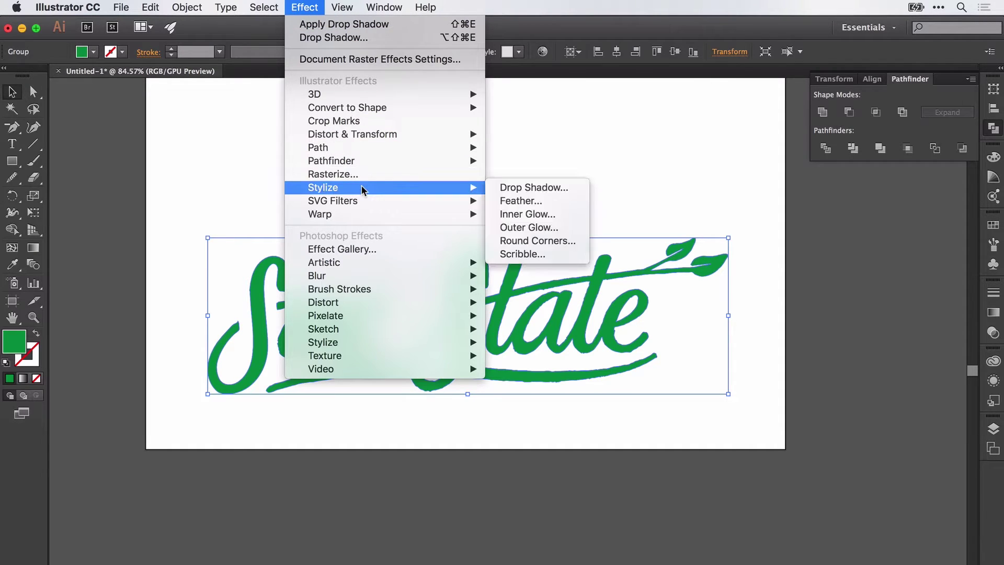
click(515, 188)
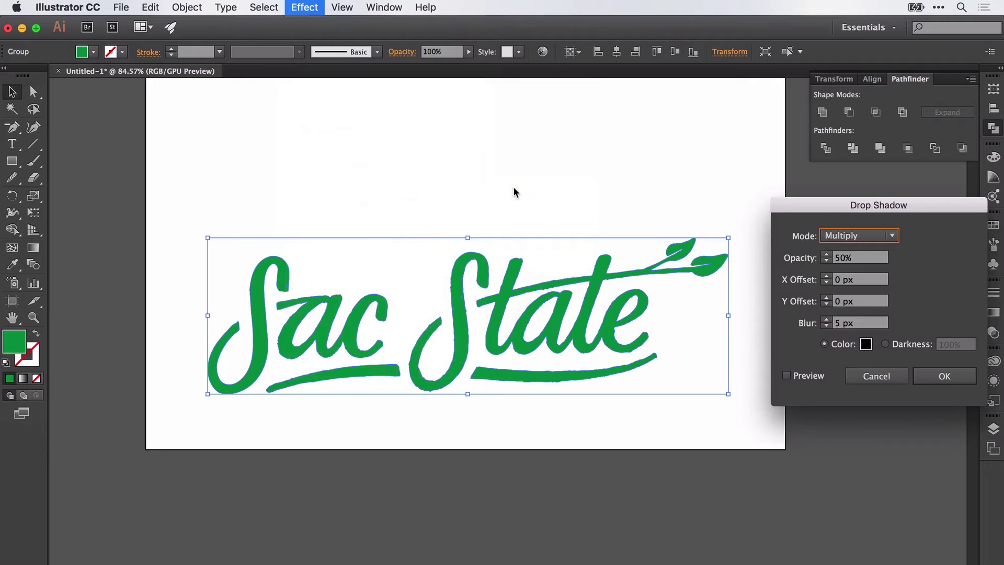
click(800, 377)
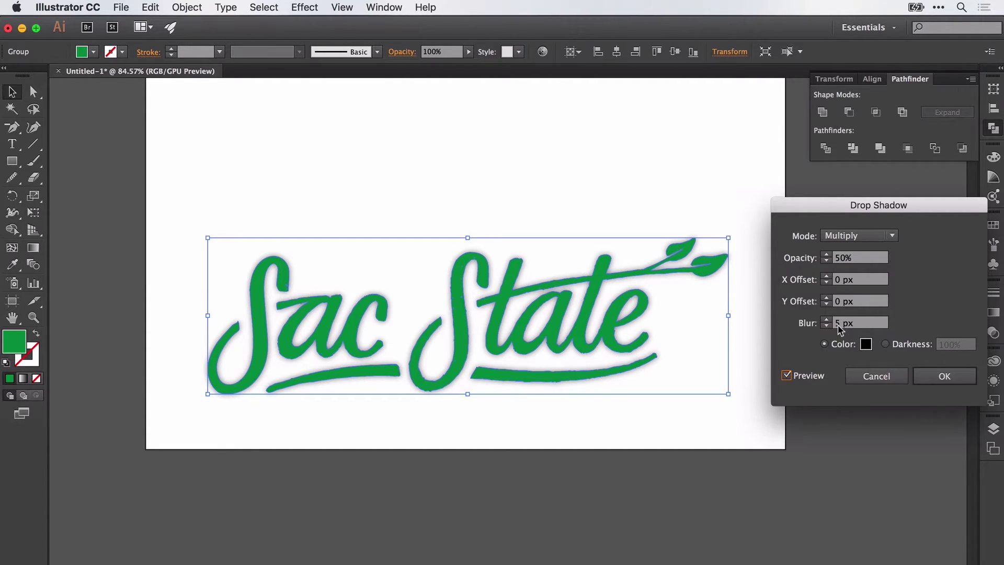
click(844, 258)
text(65)
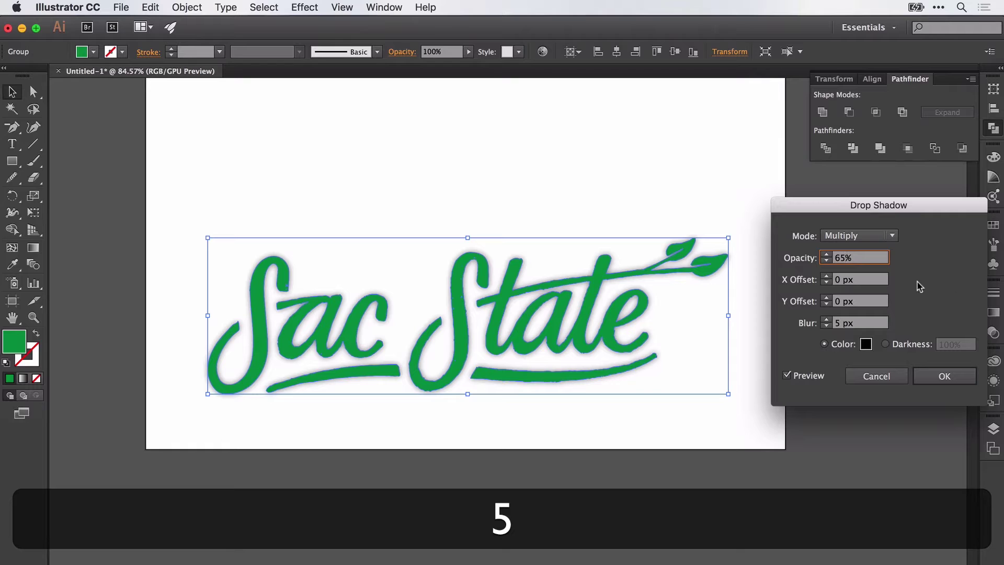
click(934, 378)
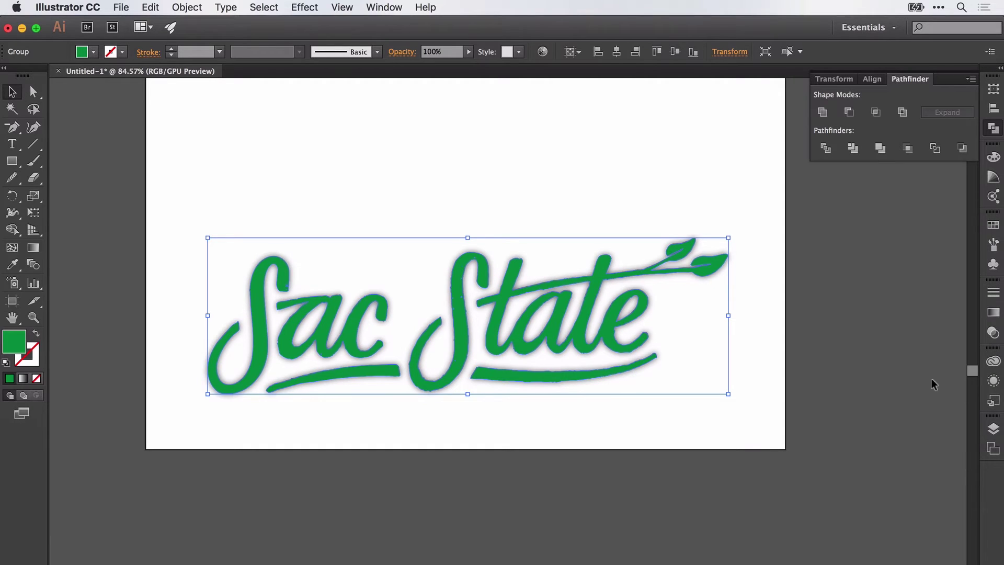
- Change the fill of the lettering group to white and deselect it
click(93, 51)
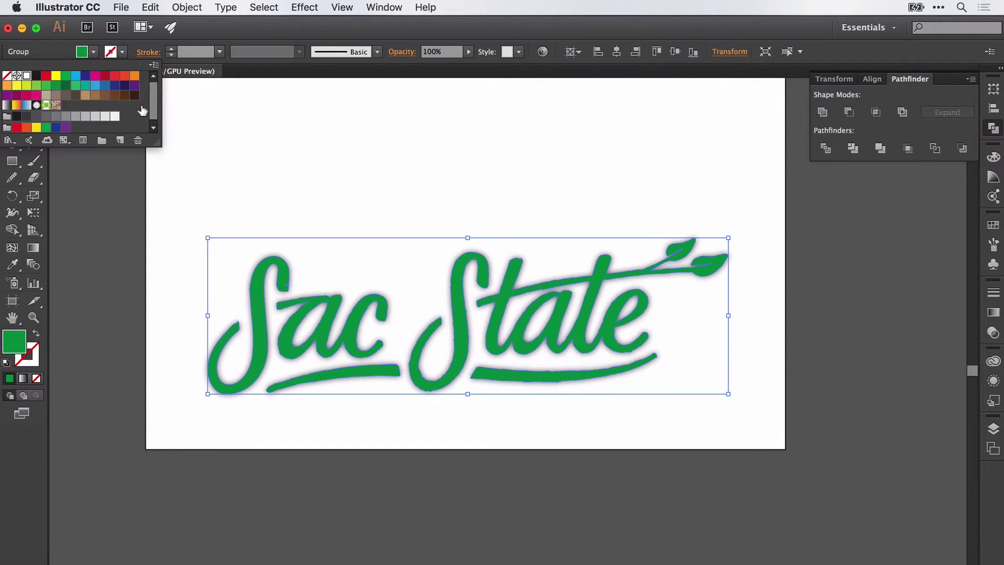
click(26, 75)
click(523, 186)
click(585, 189)
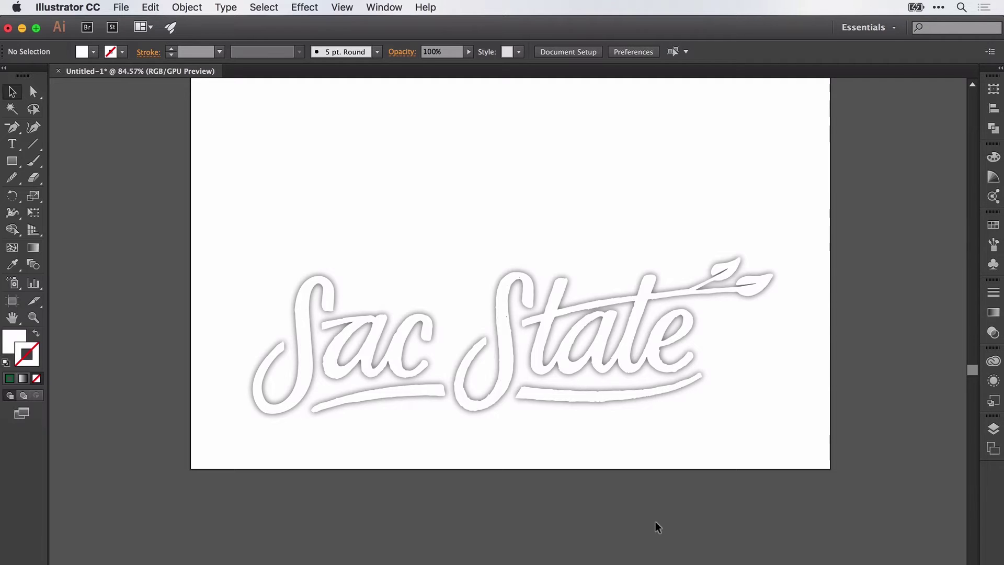
- Reselect the whole lettering group, display the Pathfinder options and hide them again
drag(732, 460, 228, 236)
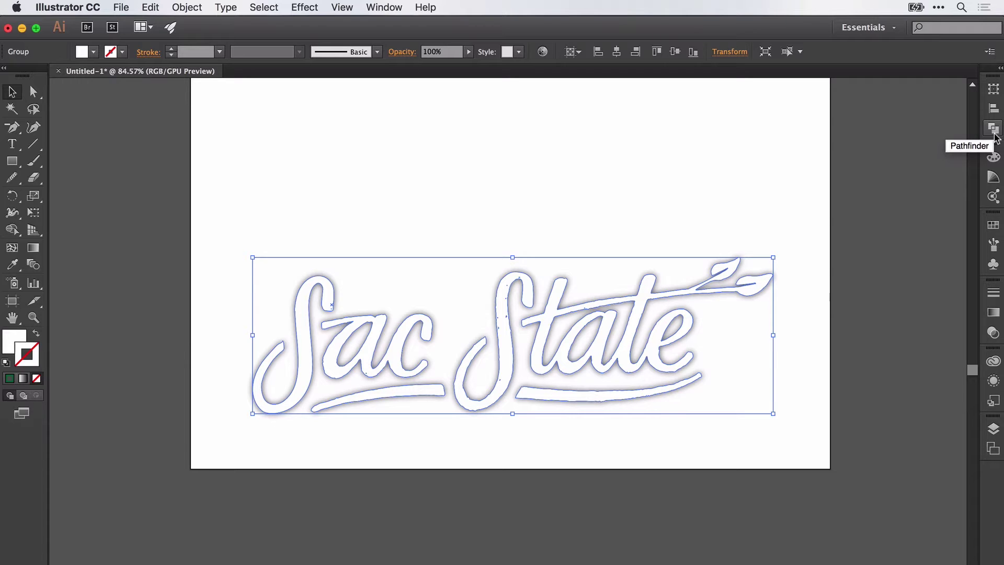
click(387, 6)
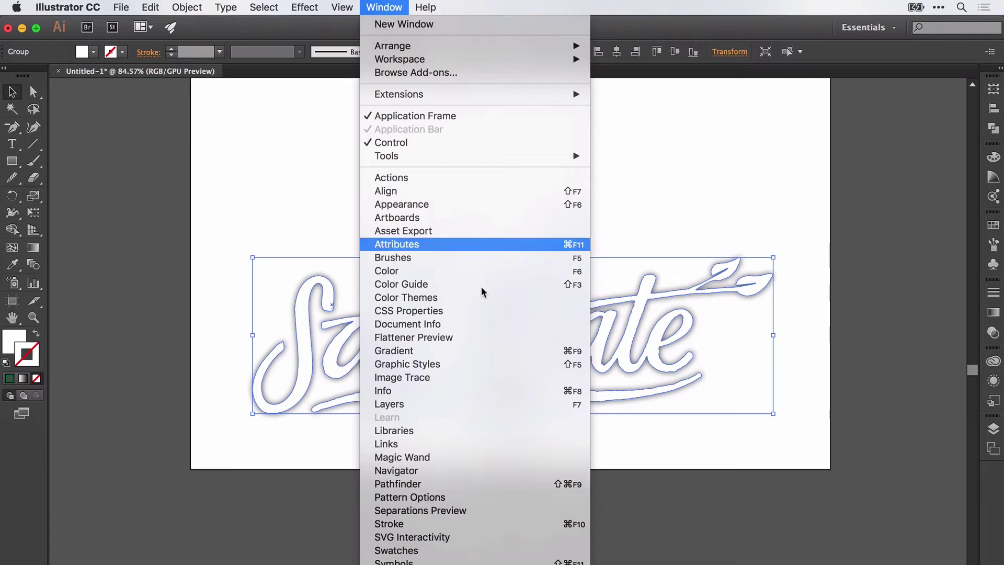
click(435, 485)
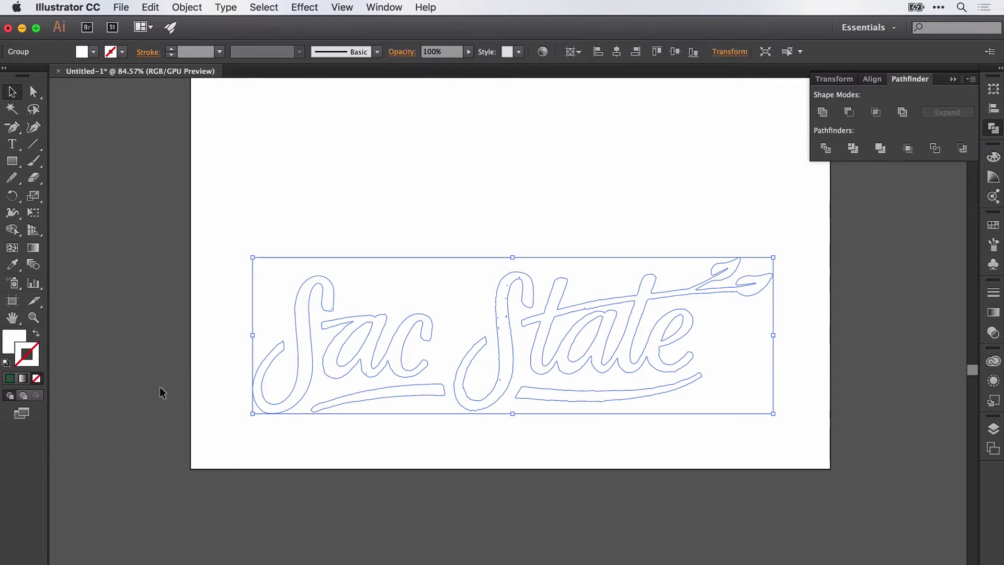
click(993, 128)
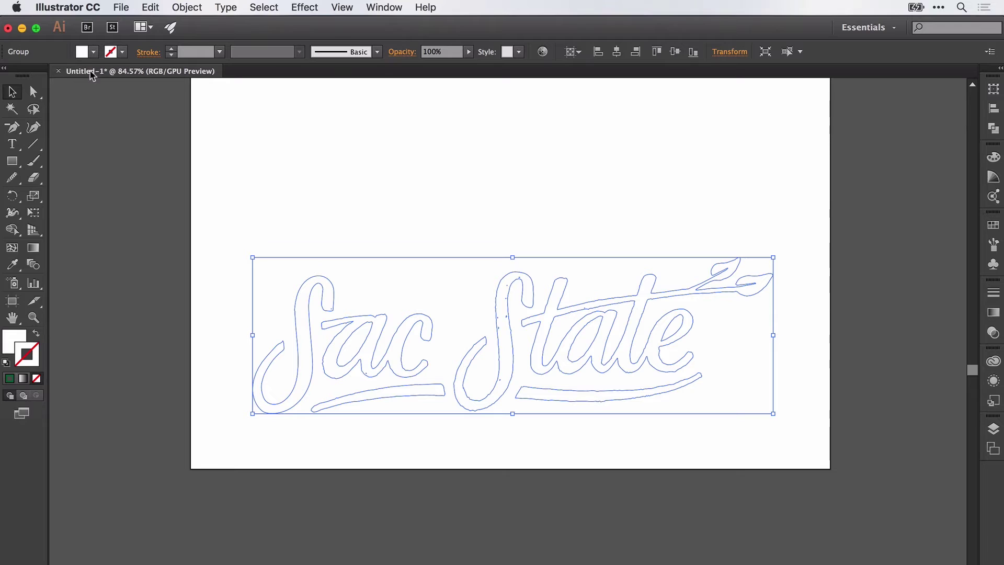
- Open the color settings for the fill of the selected lettering group
click(15, 342)
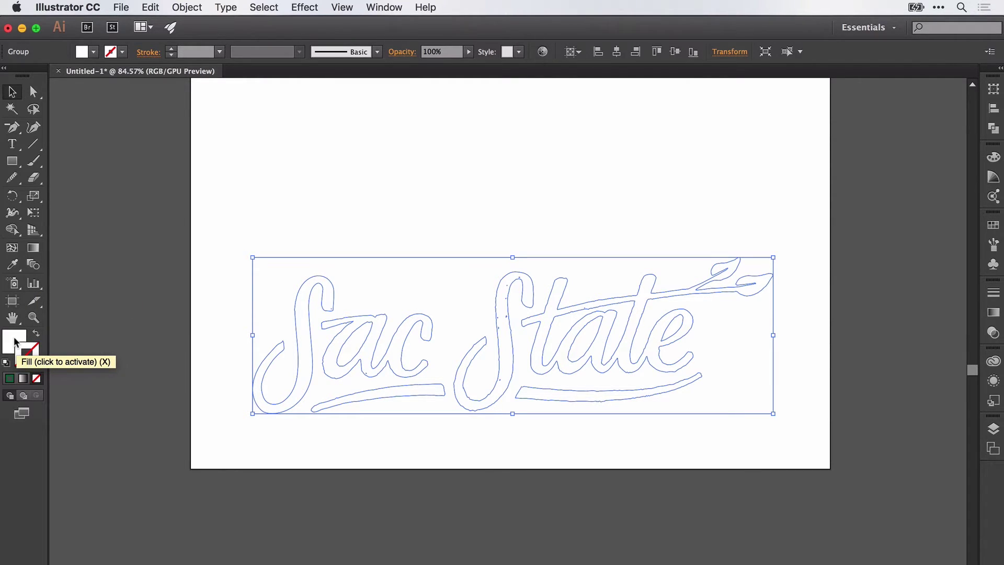
click(15, 343)
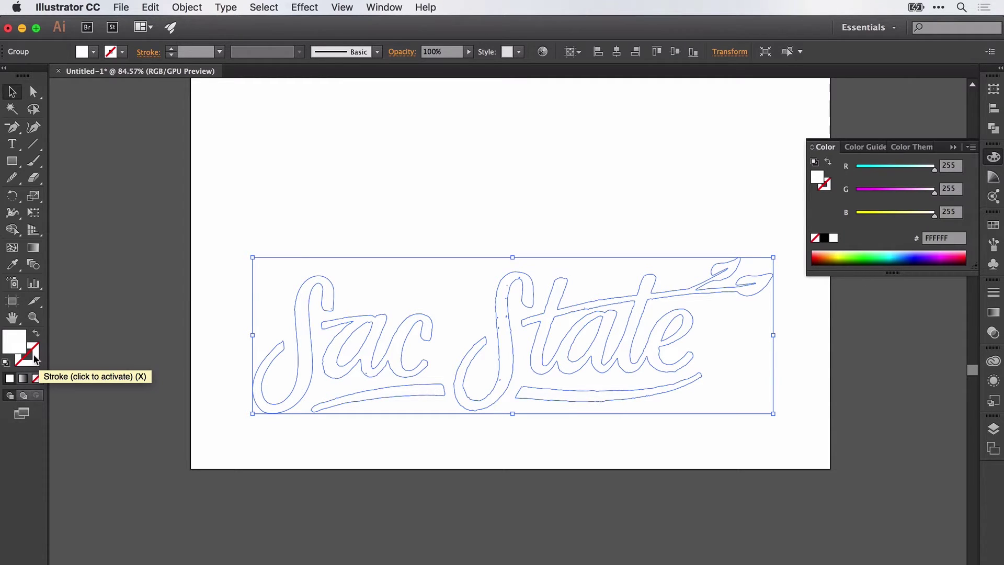
click(34, 359)
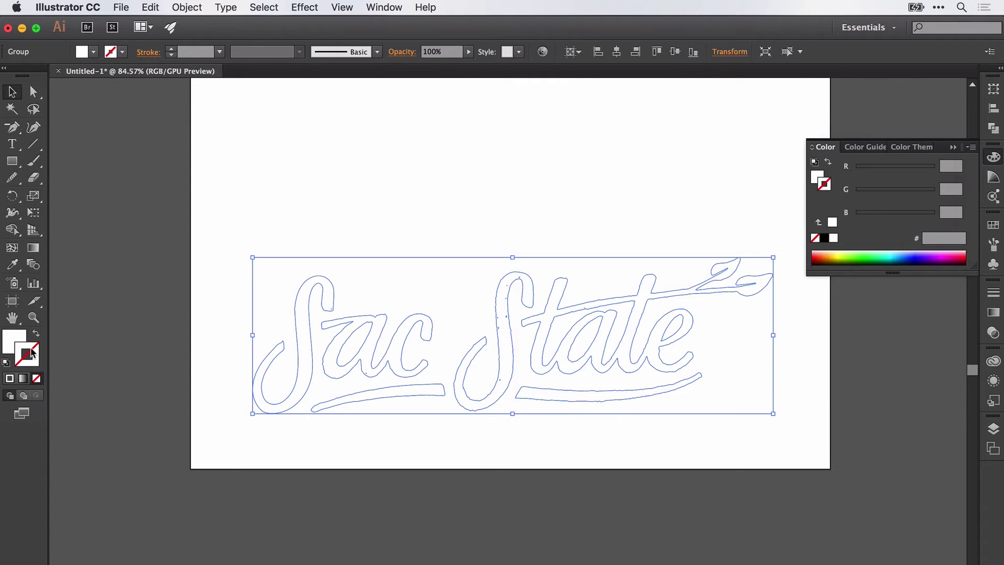
double_click(32, 351)
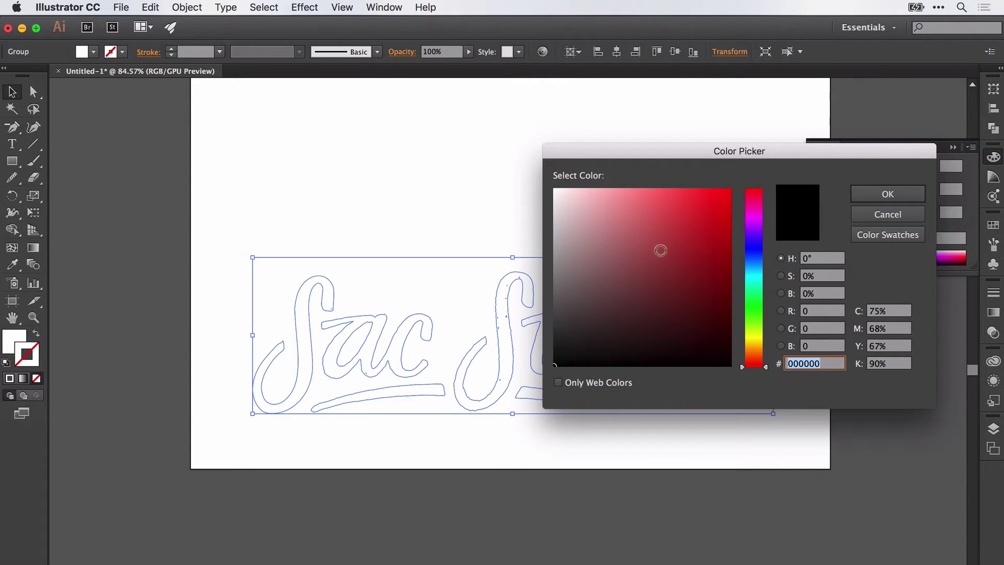
click(895, 213)
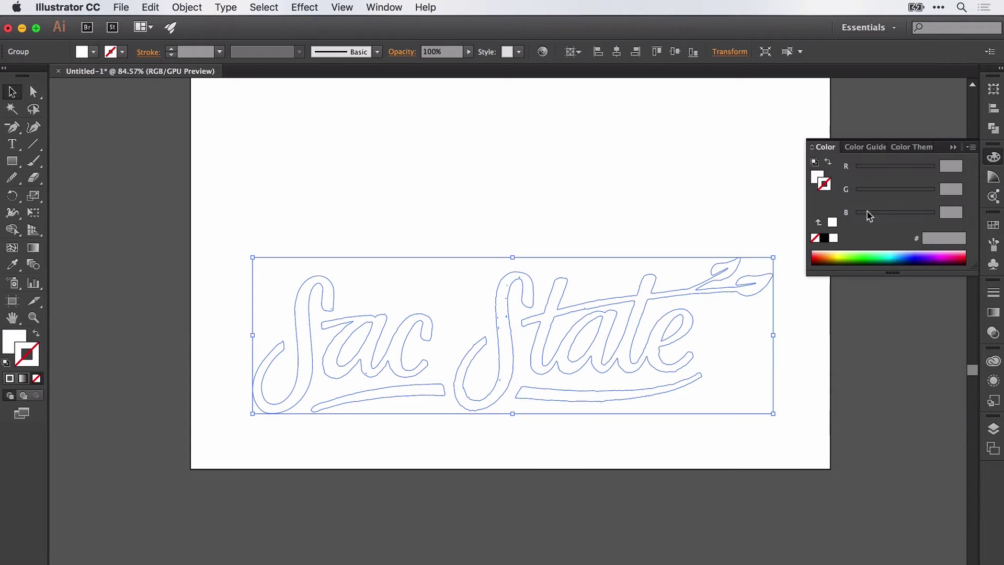
- Give the selected Sac State lettering group a dark green stroke (006838) from the color swatches
click(122, 52)
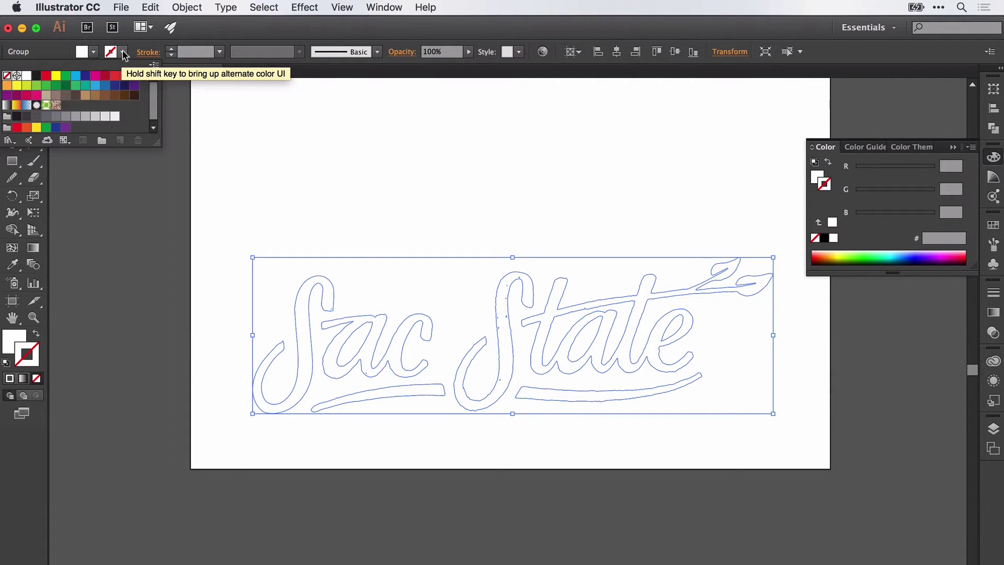
click(66, 87)
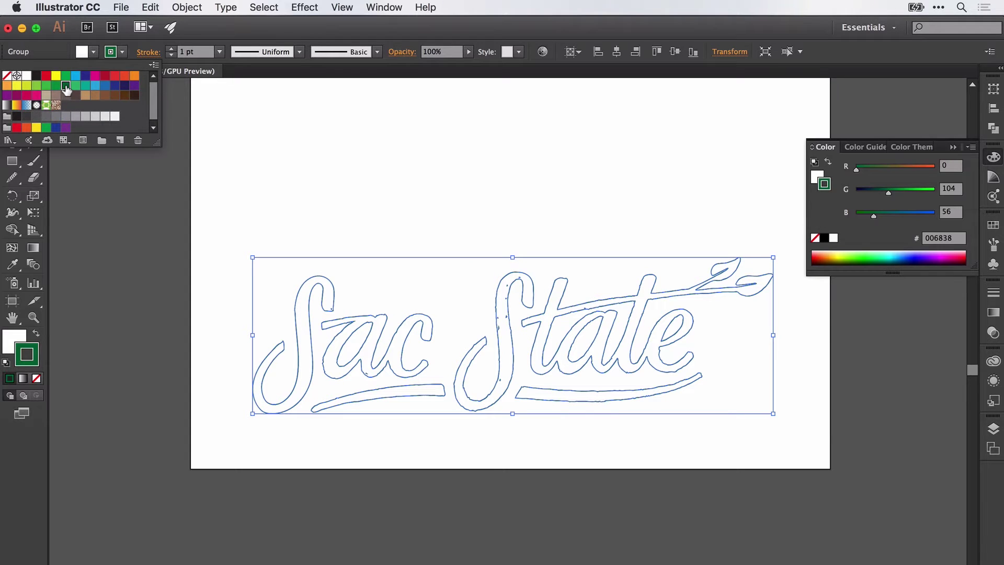
click(124, 52)
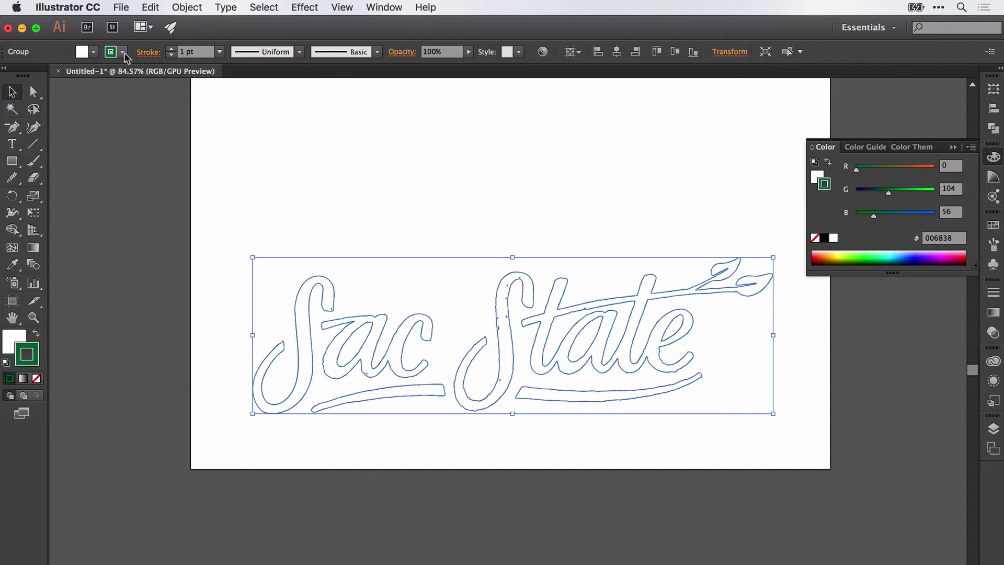
- Raise the lettering group's stroke weight to 10 pt and hide the color settings
click(170, 49)
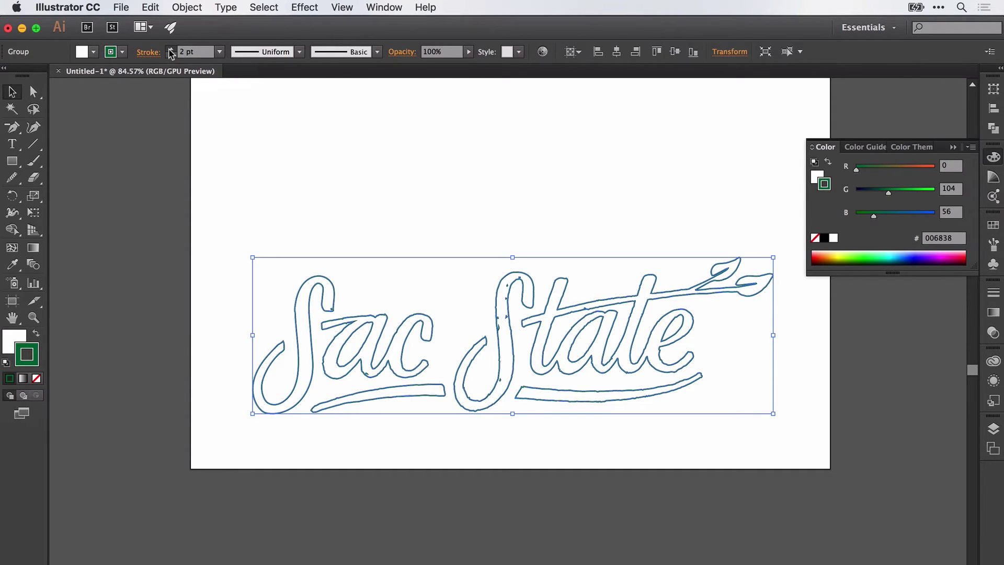
click(170, 50)
click(170, 49)
click(171, 49)
click(171, 49)
click(170, 50)
click(171, 50)
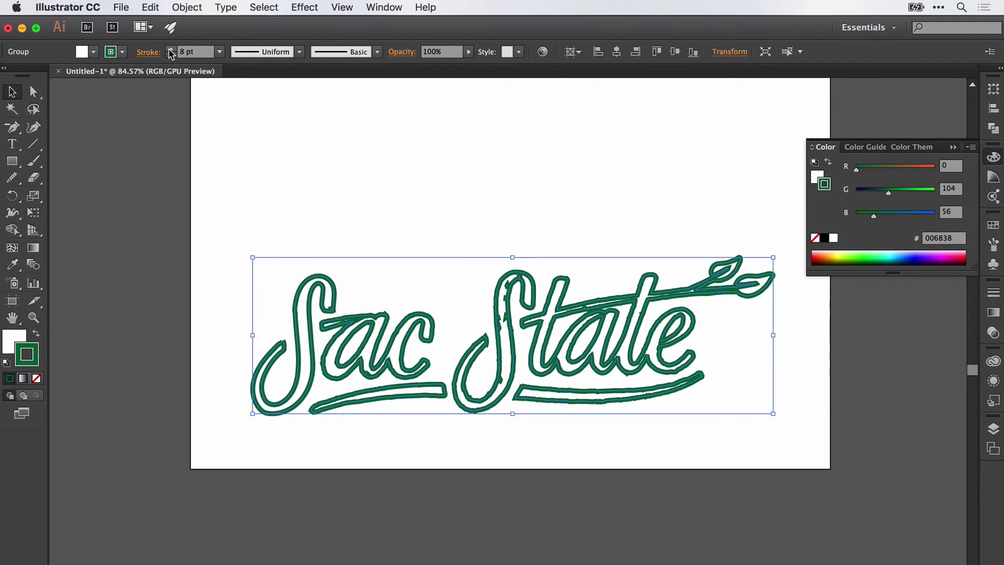
click(171, 50)
click(171, 50)
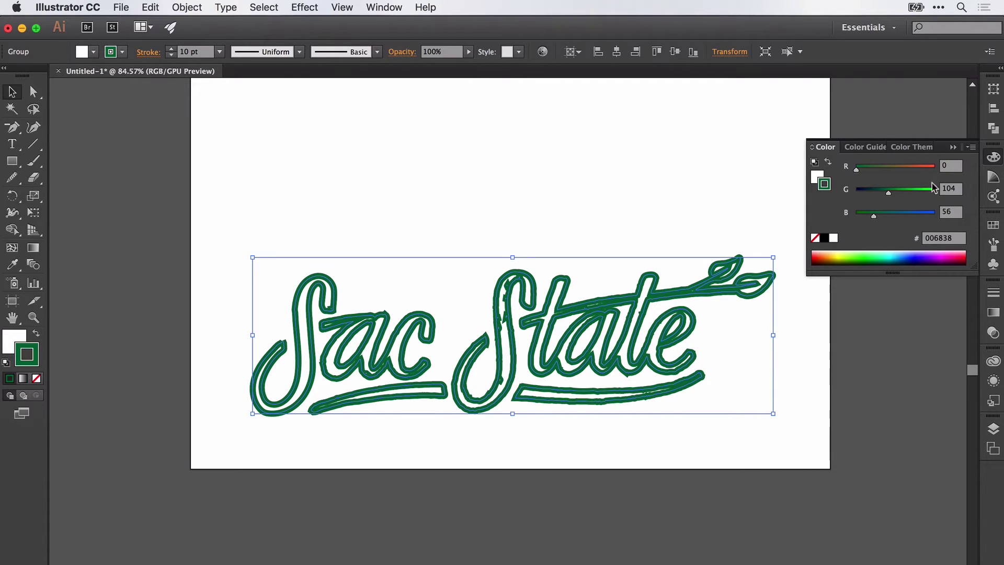
click(994, 157)
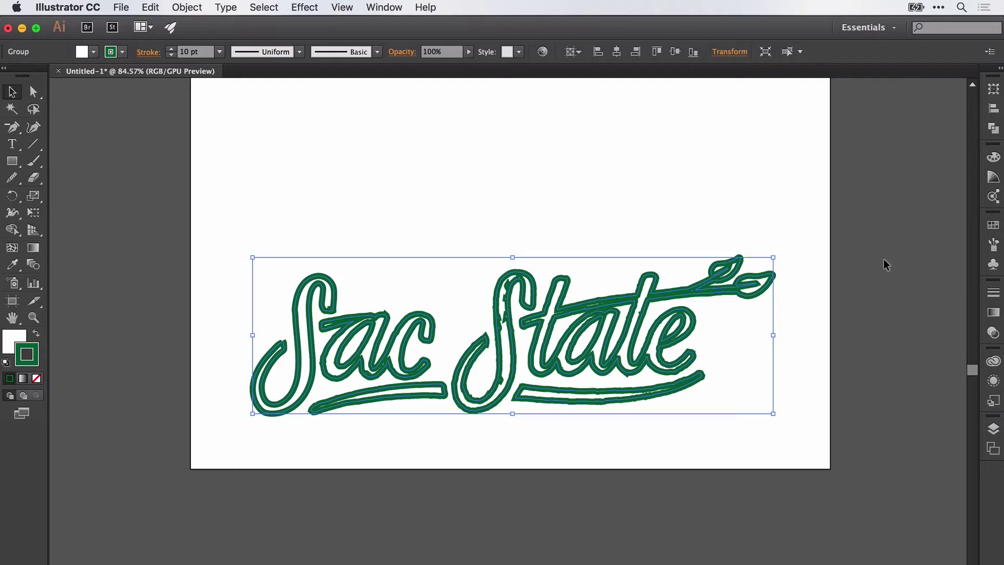
- Reselect the whole lettering group, align its stroke to the outside of the paths, and deselect it
click(797, 329)
drag(784, 408, 217, 231)
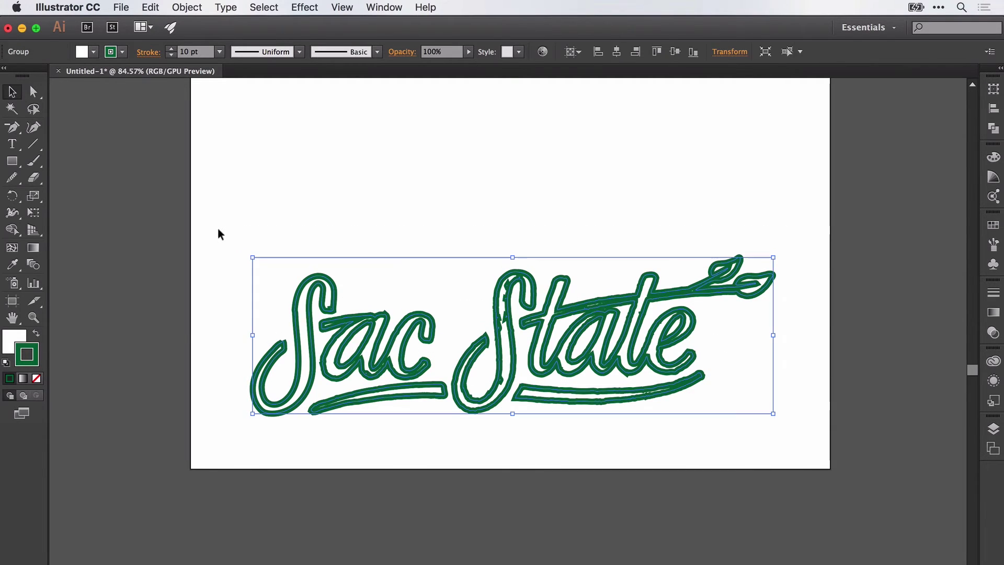
click(992, 297)
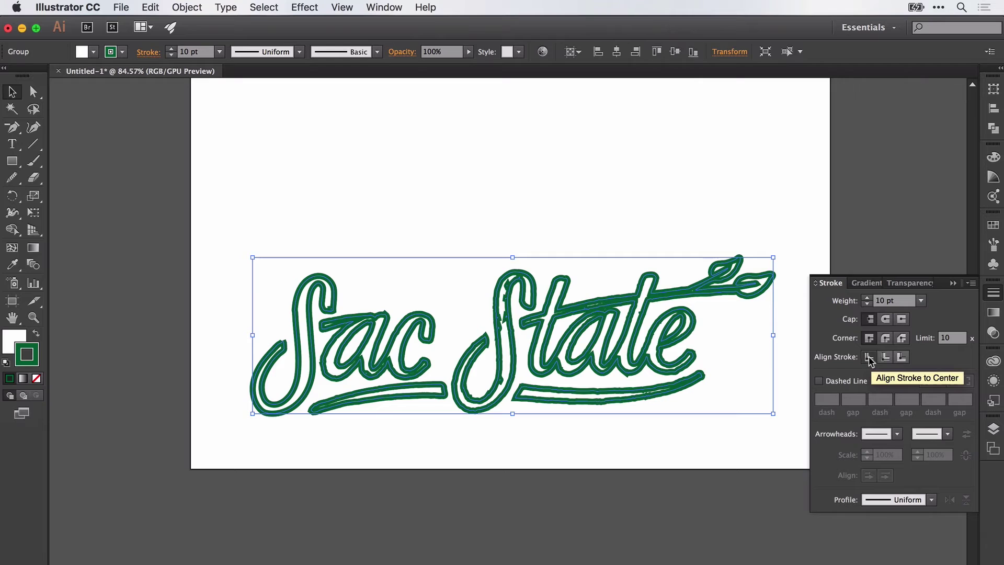
click(901, 359)
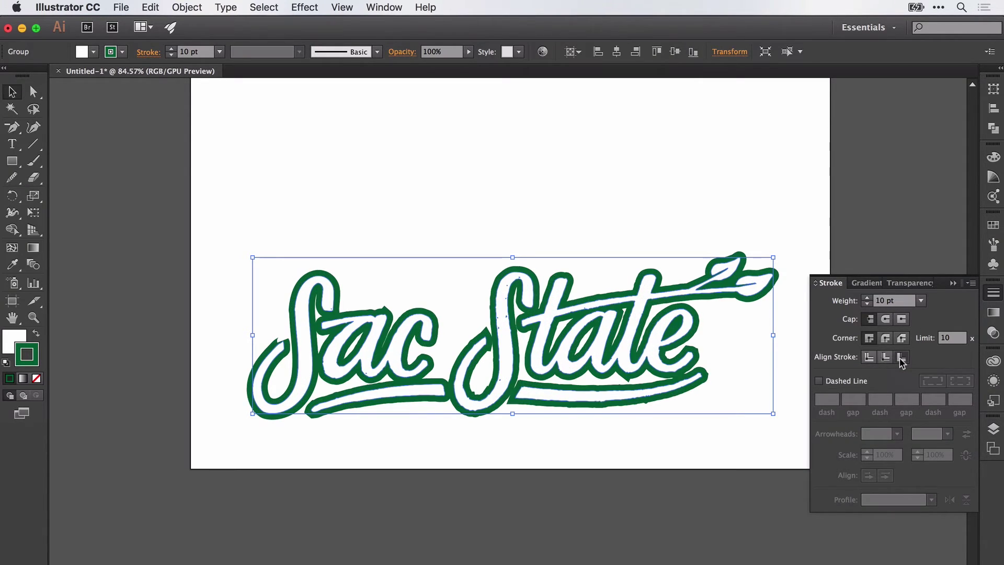
click(762, 208)
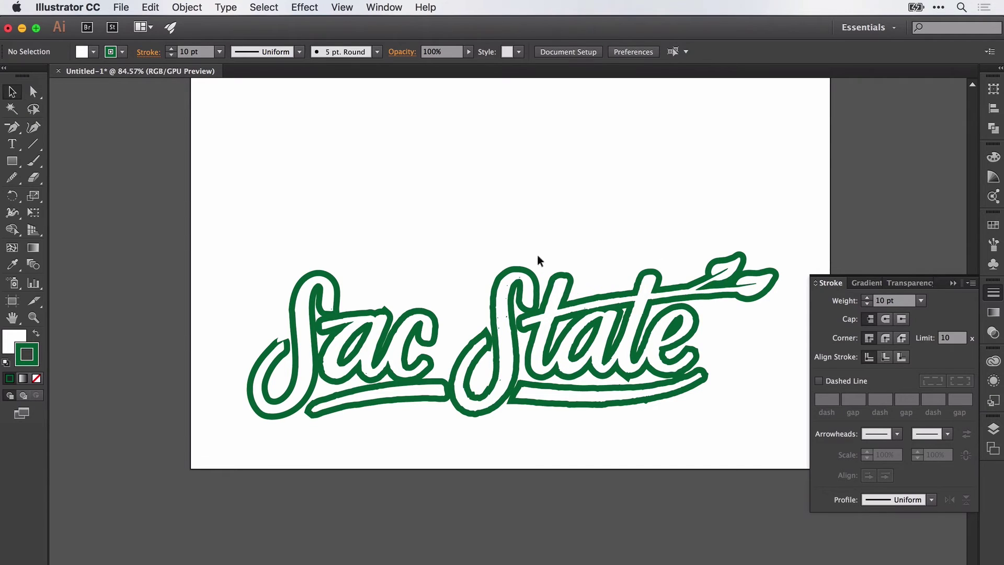
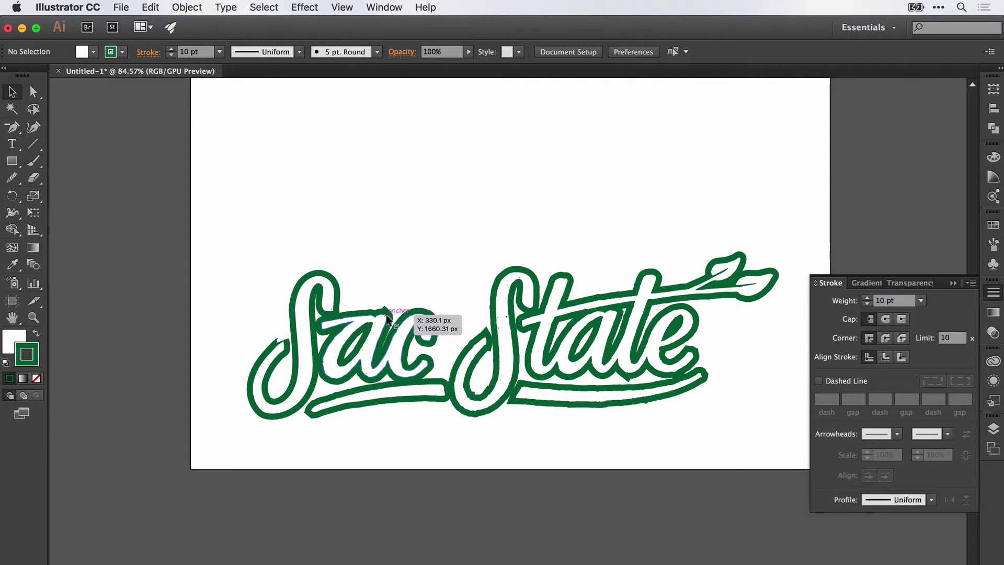
- Remove the anchor points causing stroke spikes on the "a" of Sac, the tip of the second S, and the underside of "tate"
scroll(386, 314, up, 4)
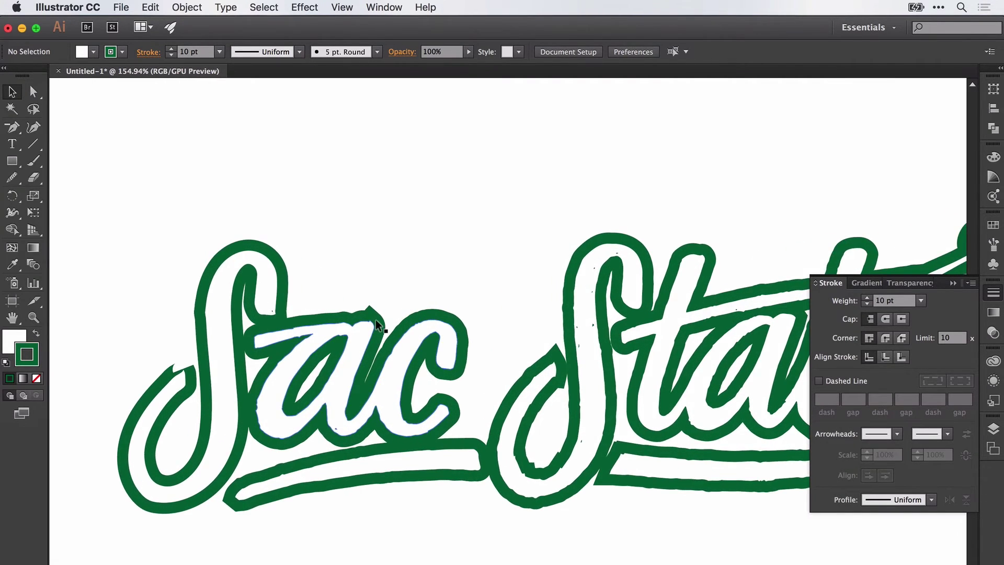
key(p)
super+click(370, 320)
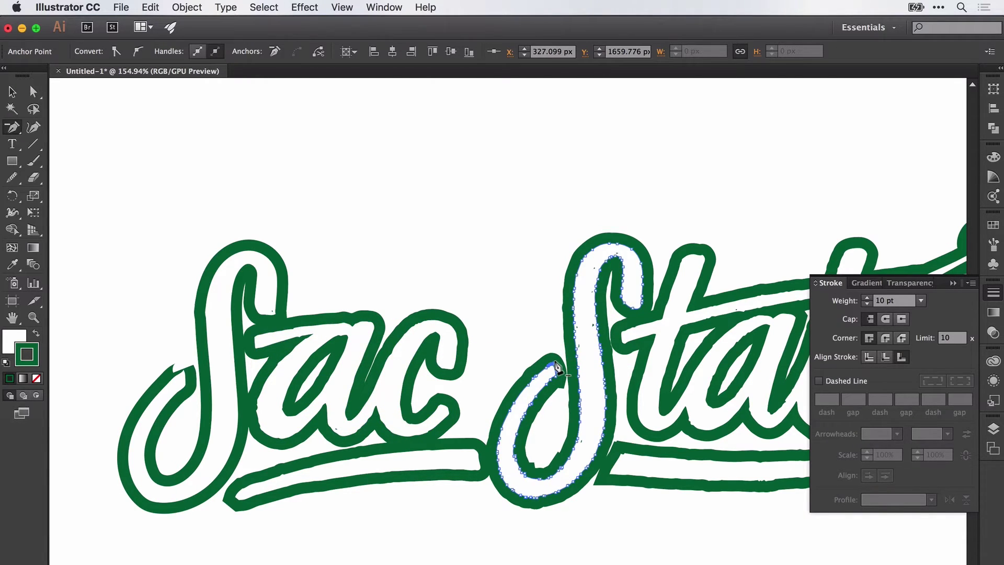
super+click(557, 368)
scroll(558, 369, right, 8)
scroll(557, 369, down, 2)
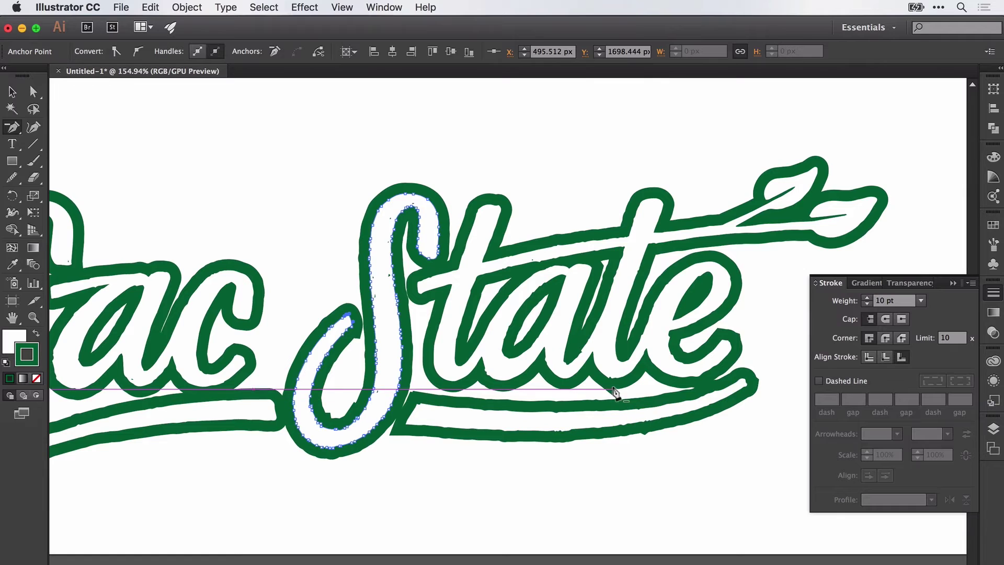
super+click(612, 385)
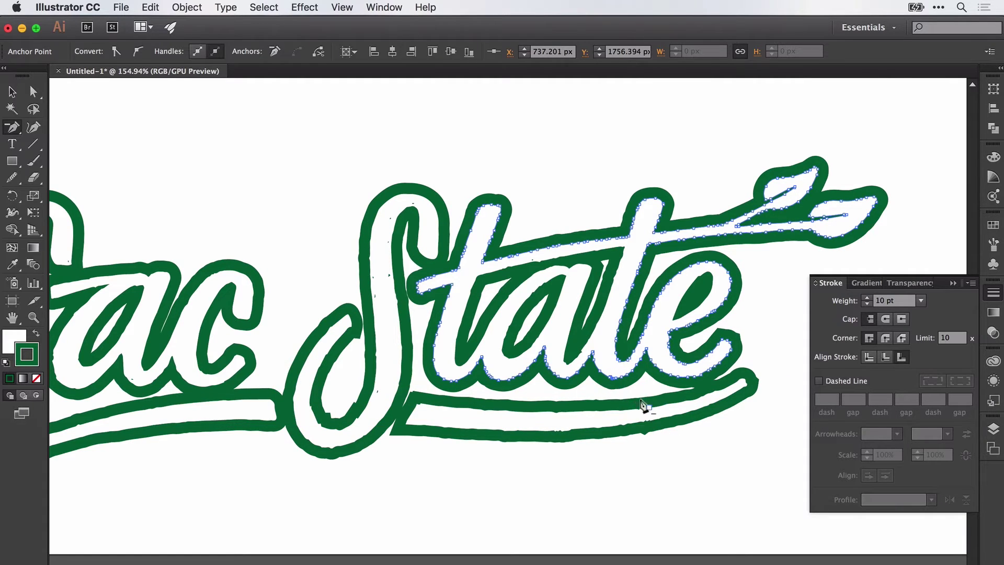
- Remove the spiky anchor points at the lower tip of the first S and along the second S's bottom curve, then deselect
scroll(643, 453, left, 8)
scroll(644, 453, down, 2)
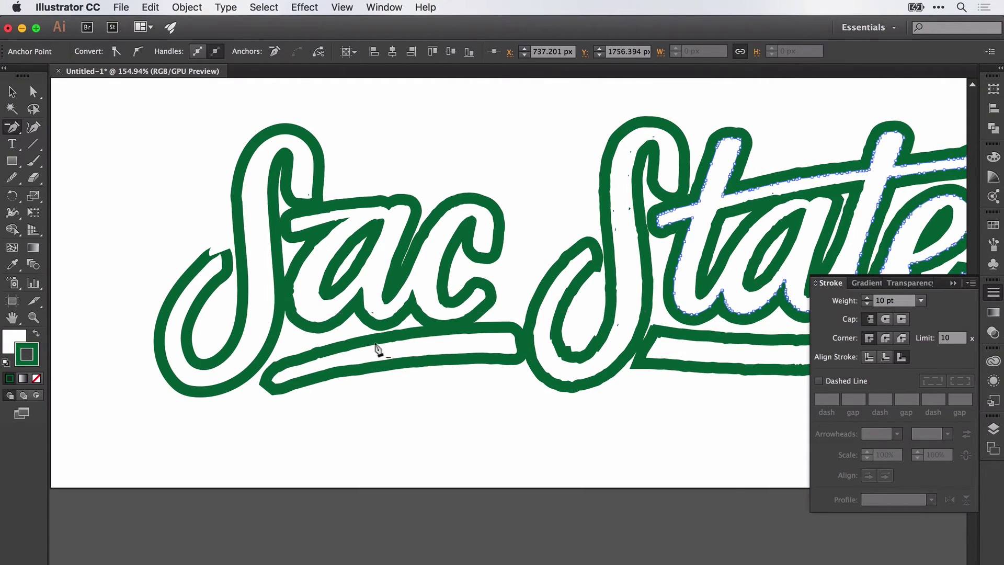
super+click(215, 251)
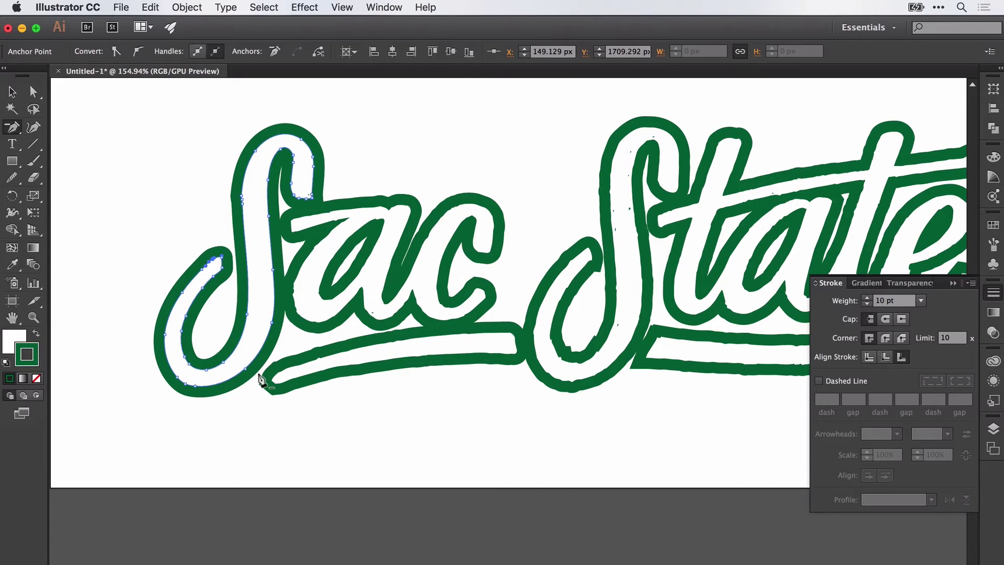
scroll(446, 385, right, 4)
scroll(446, 385, down, 2)
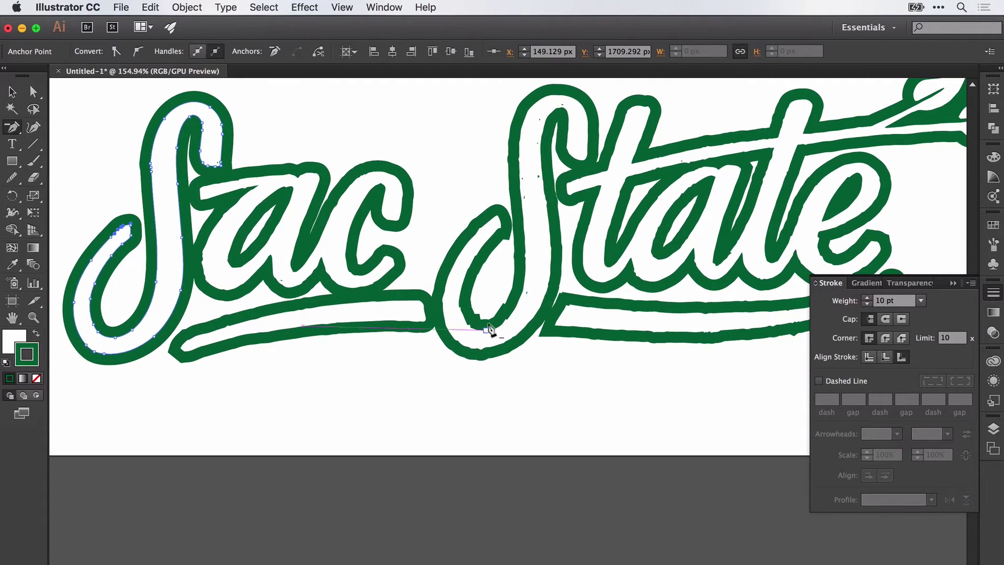
super+click(472, 328)
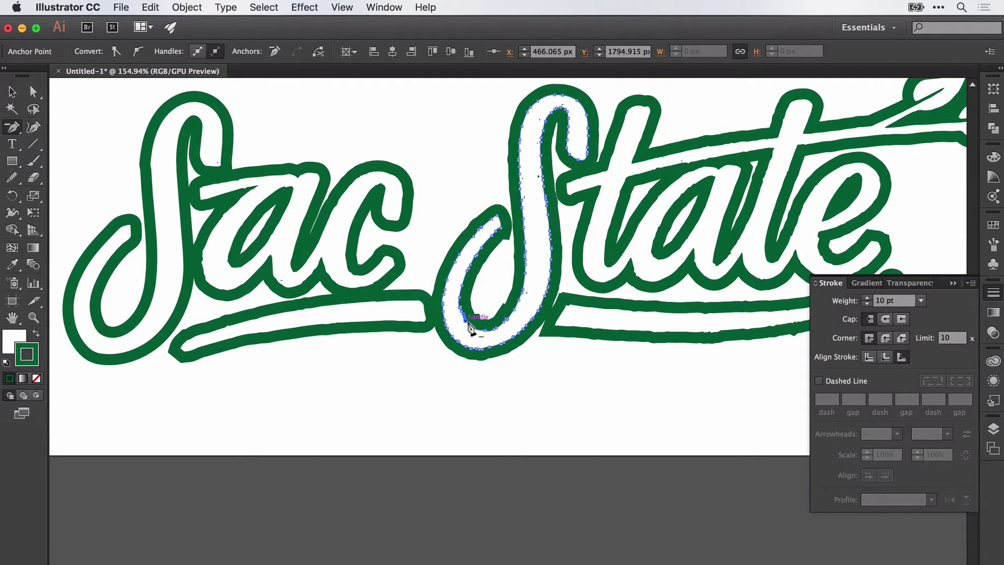
super+click(510, 316)
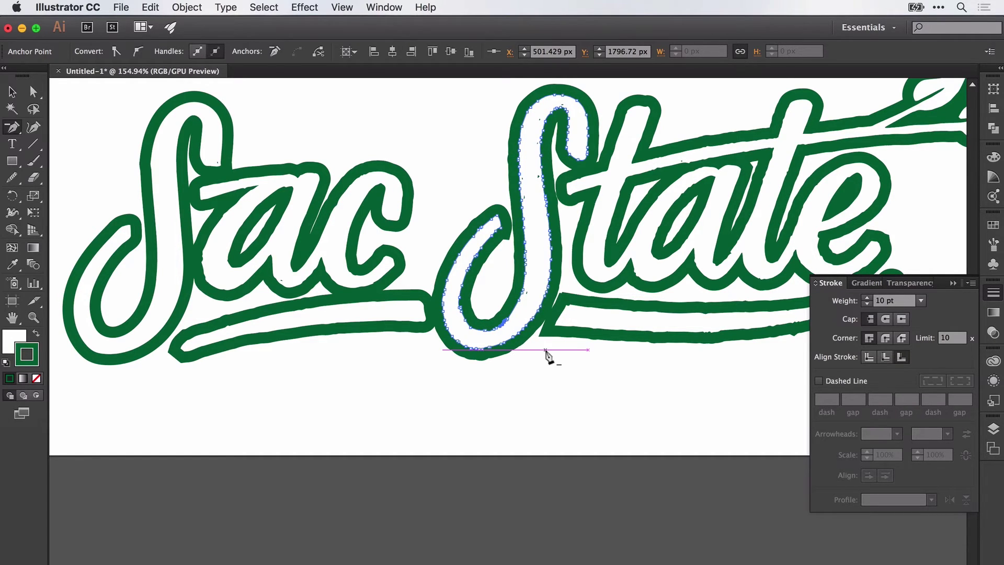
scroll(544, 354, down, 3)
key(v)
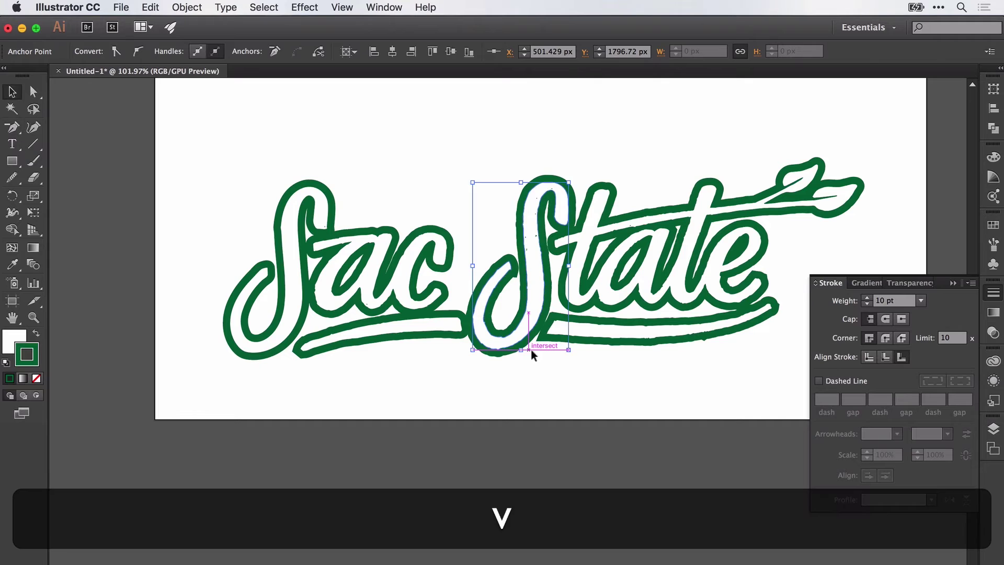
click(654, 415)
- Increase the whole lettering group's stroke weight to 12 pt, deselect it, and hide the stroke settings
scroll(654, 415, down, 2)
scroll(655, 415, down, 1)
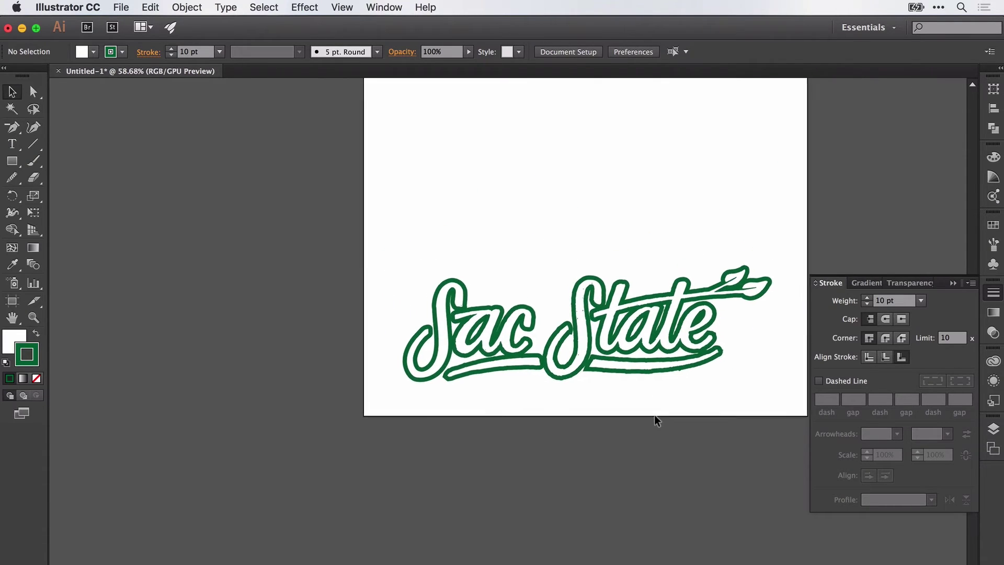
scroll(654, 415, right, 2)
drag(699, 371, 275, 250)
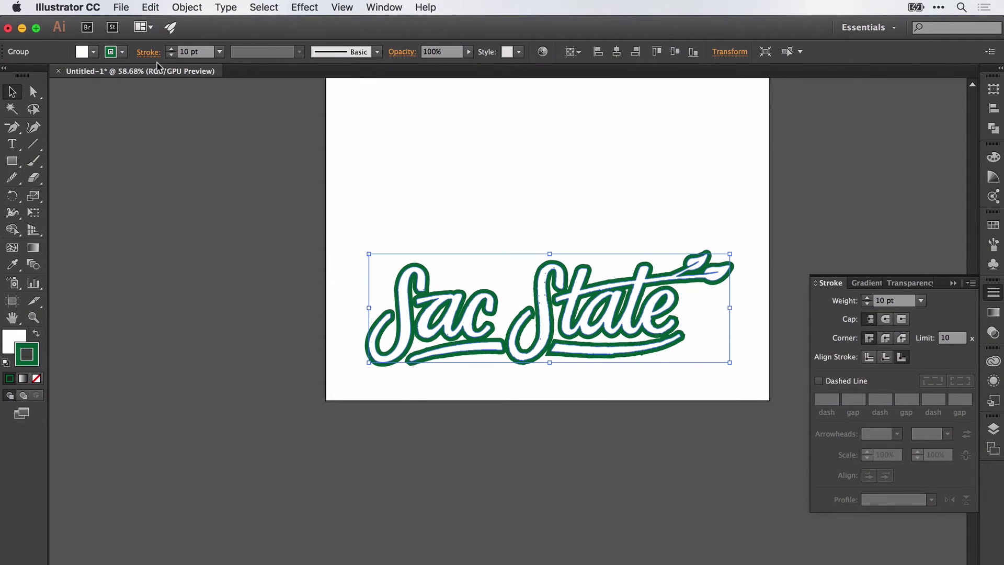
click(171, 48)
click(171, 49)
click(646, 206)
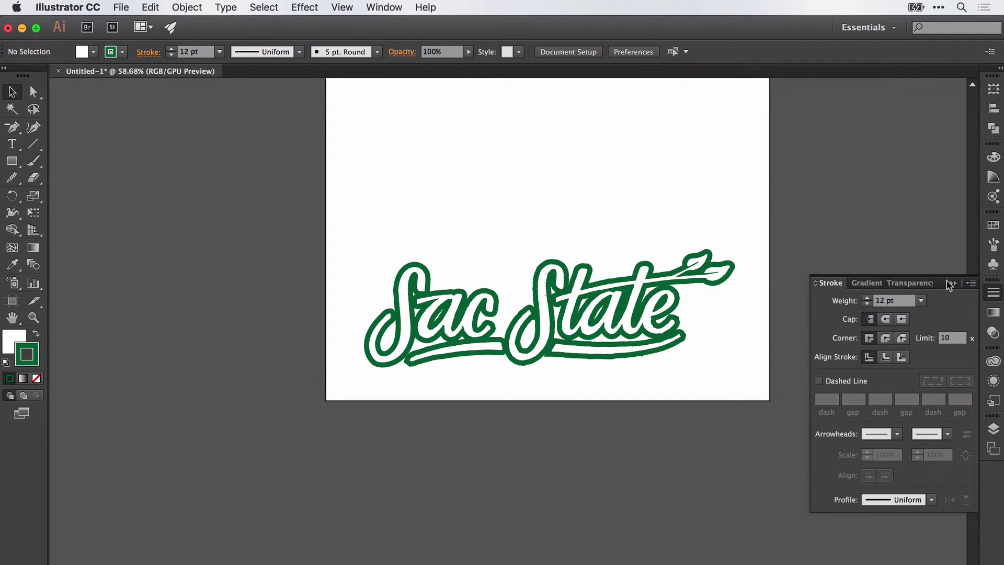
click(996, 294)
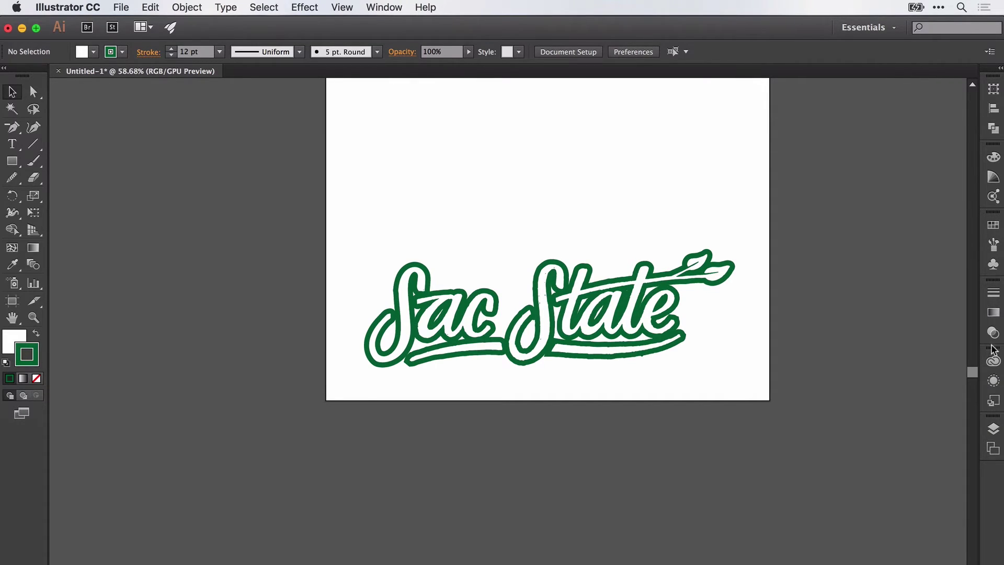
- Add a new layer, Layer 2, and move it below Layer 1 in the layer stack
click(993, 428)
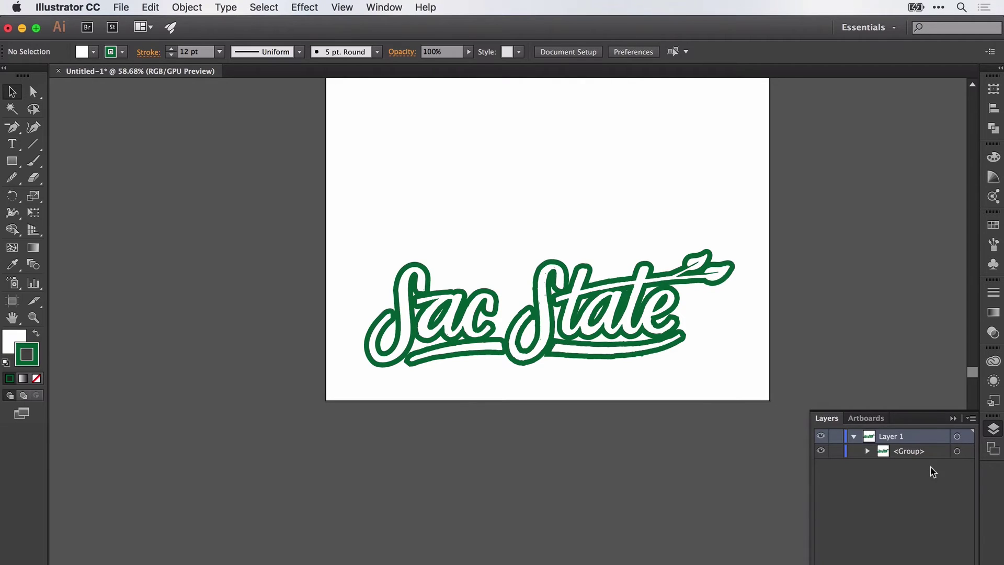
key(super+l)
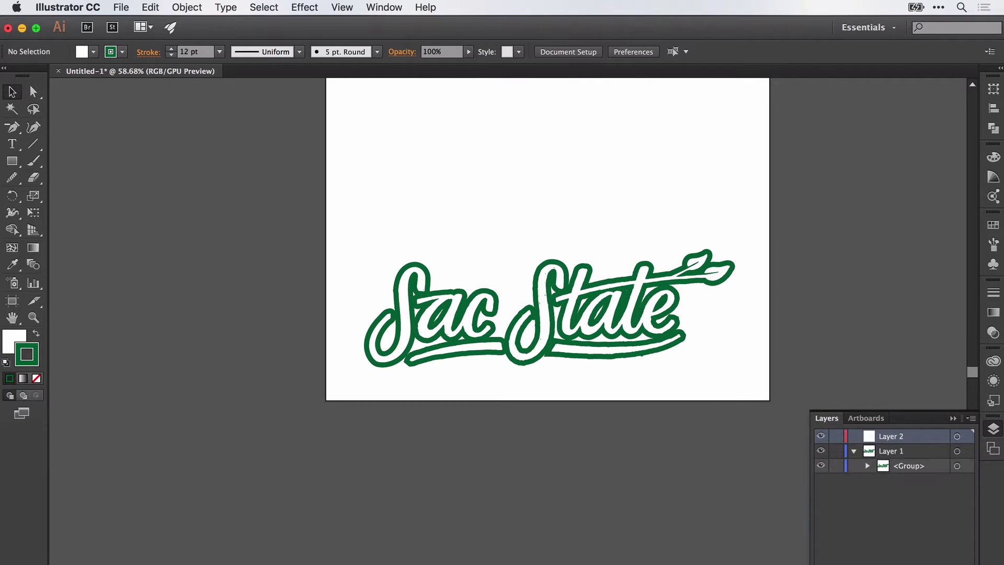
drag(908, 441, 909, 482)
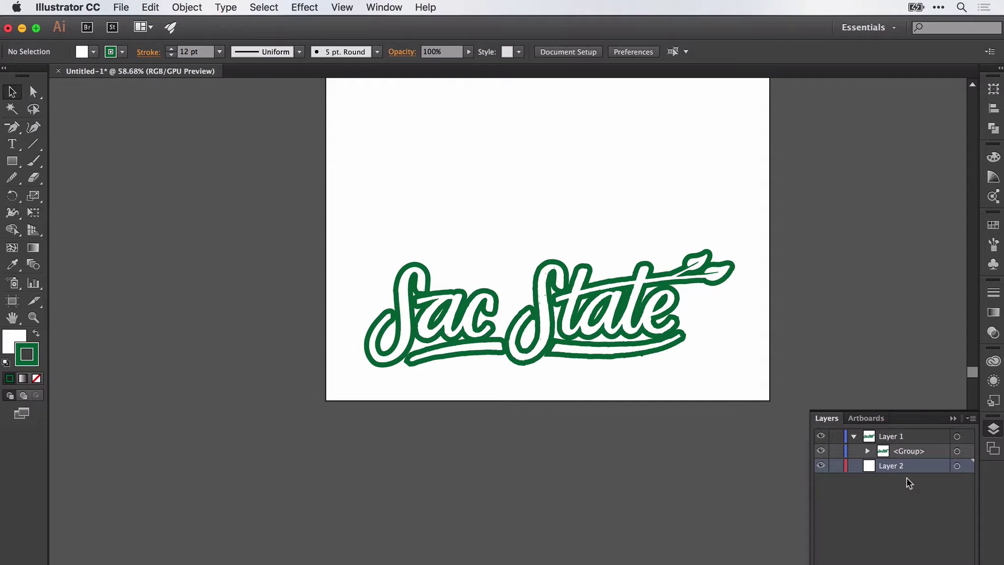
- Switch to the Blob Brush tool, try a short stroke beside the first S on Layer 2, and undo it
click(33, 168)
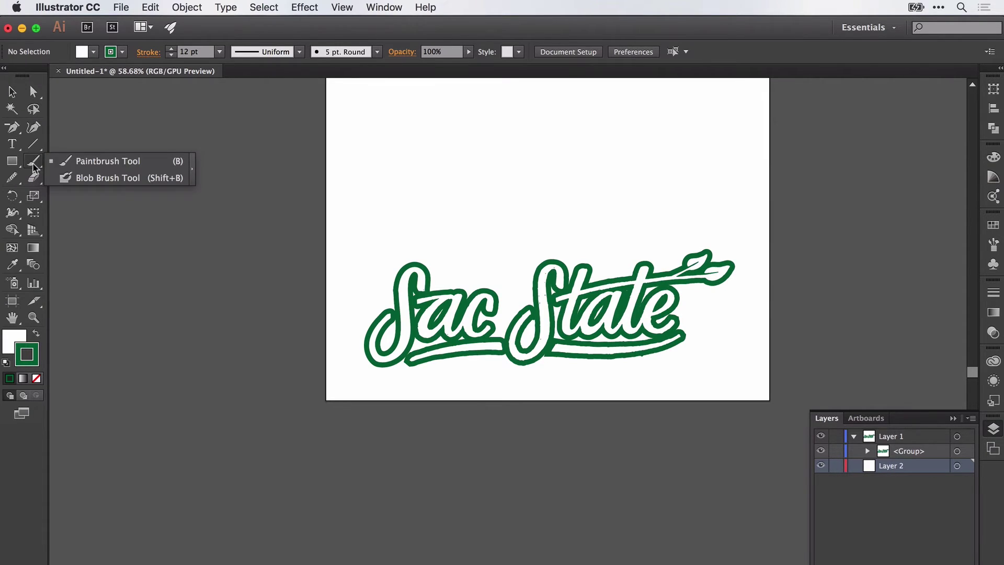
click(86, 179)
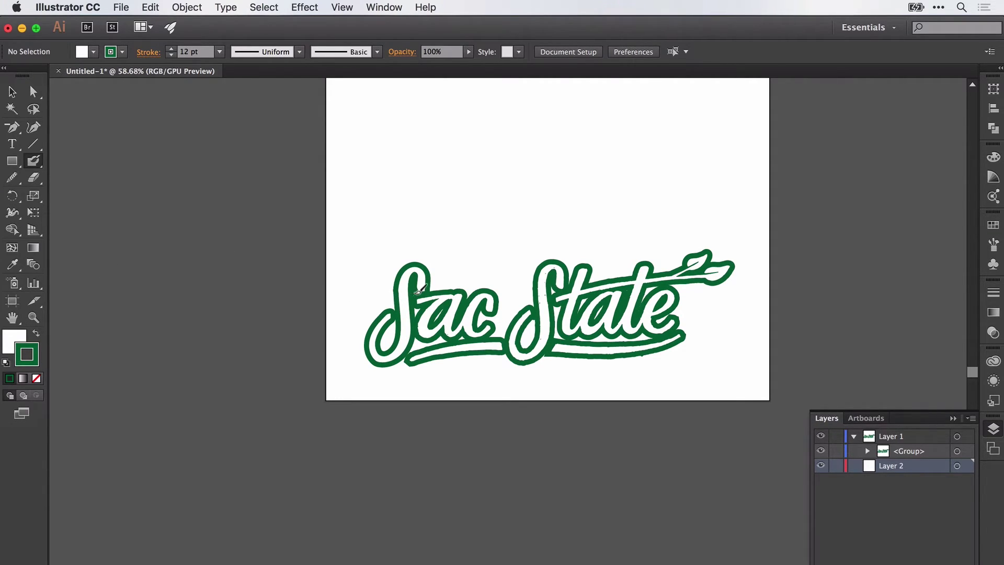
drag(419, 290, 457, 289)
key(super+z)
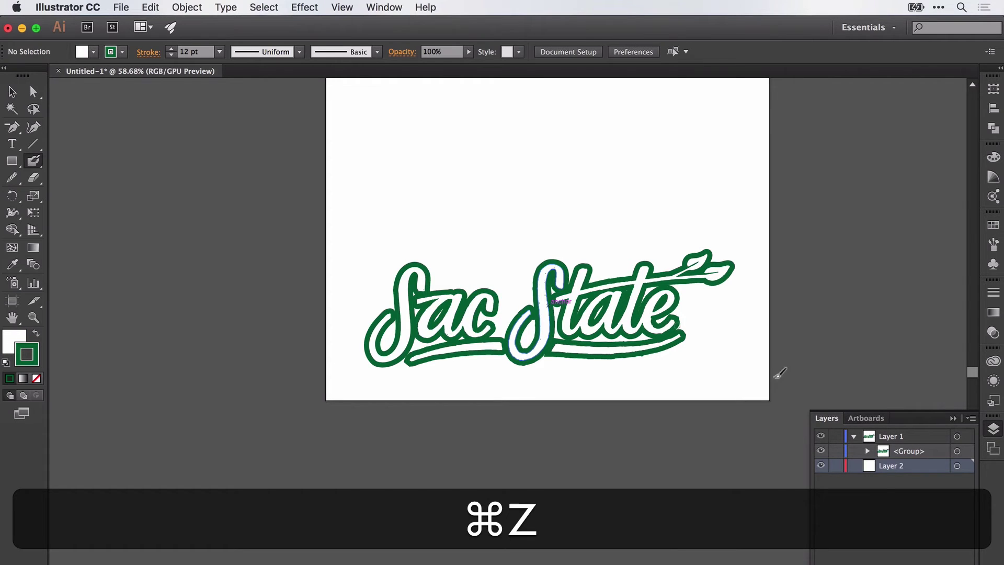
- Paint green backing on Layer 2 with the Blob Brush behind the gaps in Sac and above its underline
scroll(472, 328, up, 4)
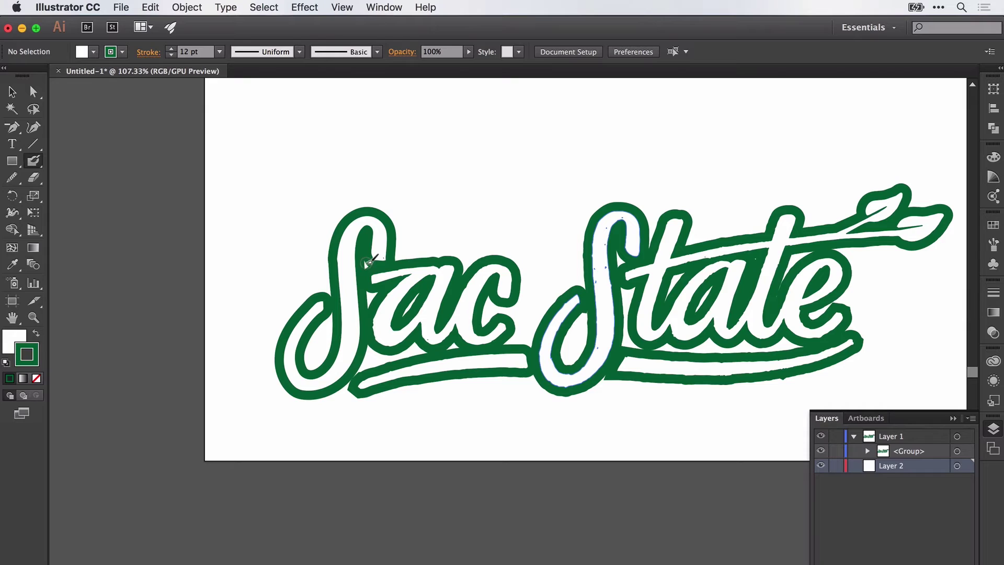
key(shift+super+z)
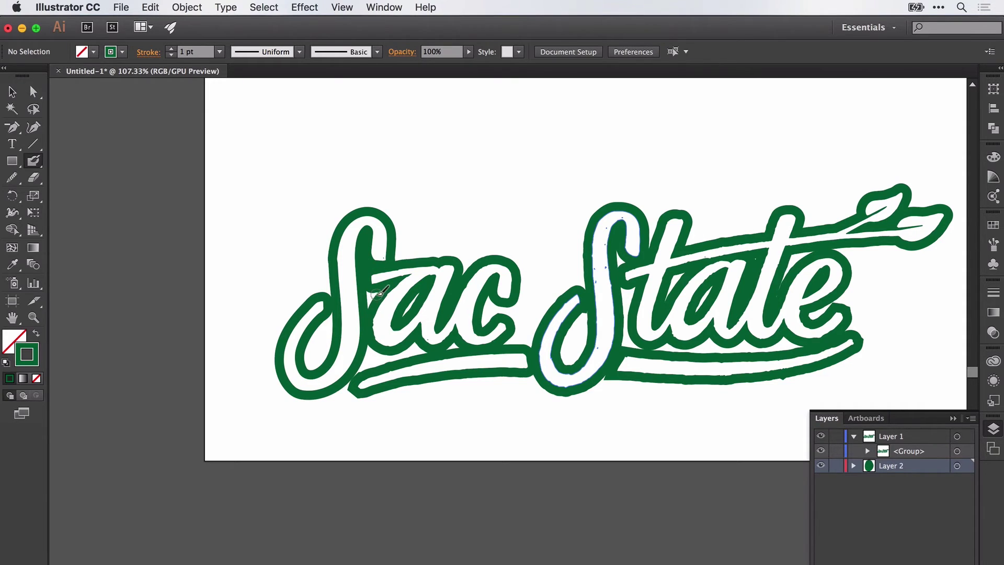
drag(377, 294, 424, 290)
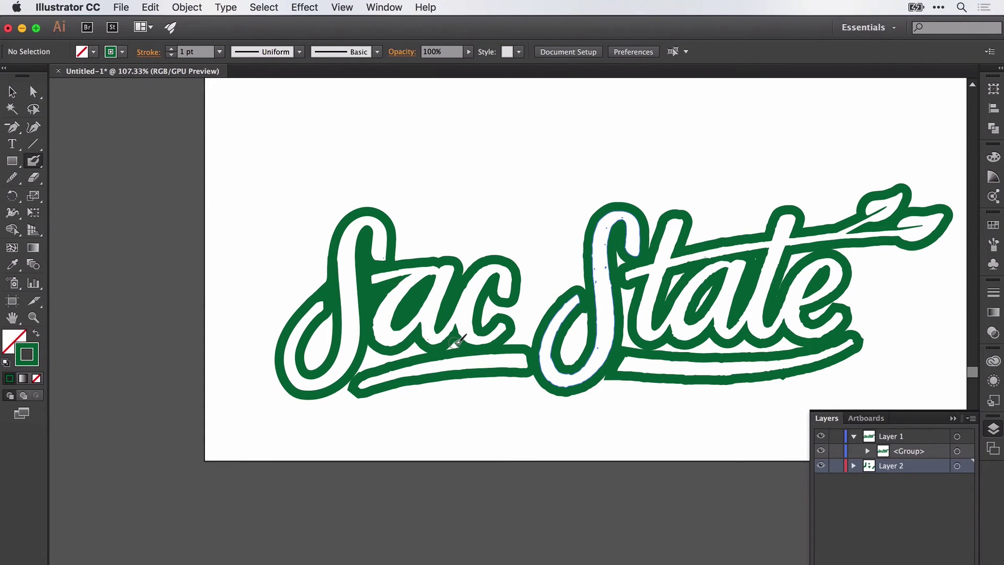
key(bracketright)
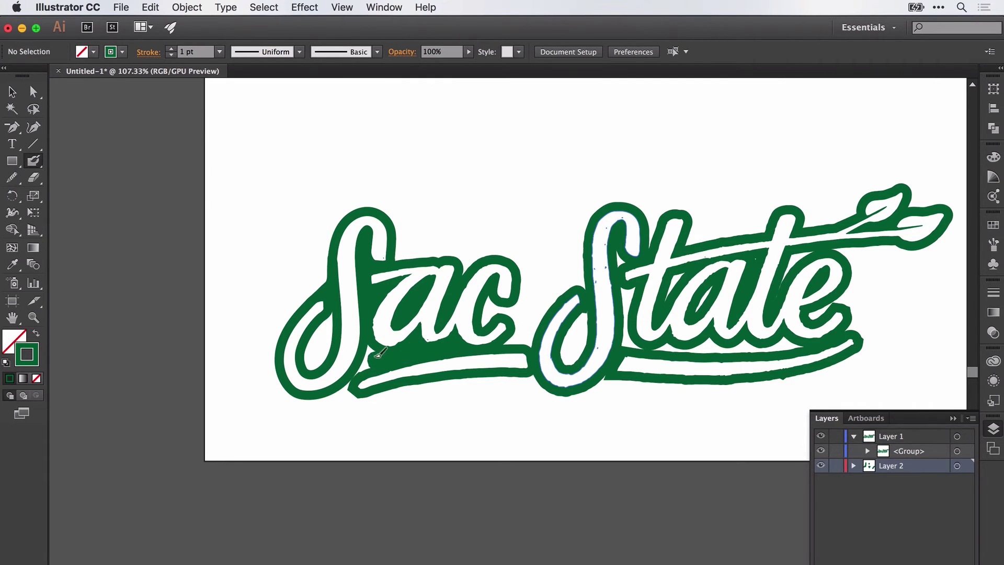
drag(355, 375, 360, 378)
mouse_move(388, 345)
mouse_down()
mouse_move(418, 333)
mouse_move(379, 330)
mouse_move(392, 323)
mouse_up()
key(super+z)
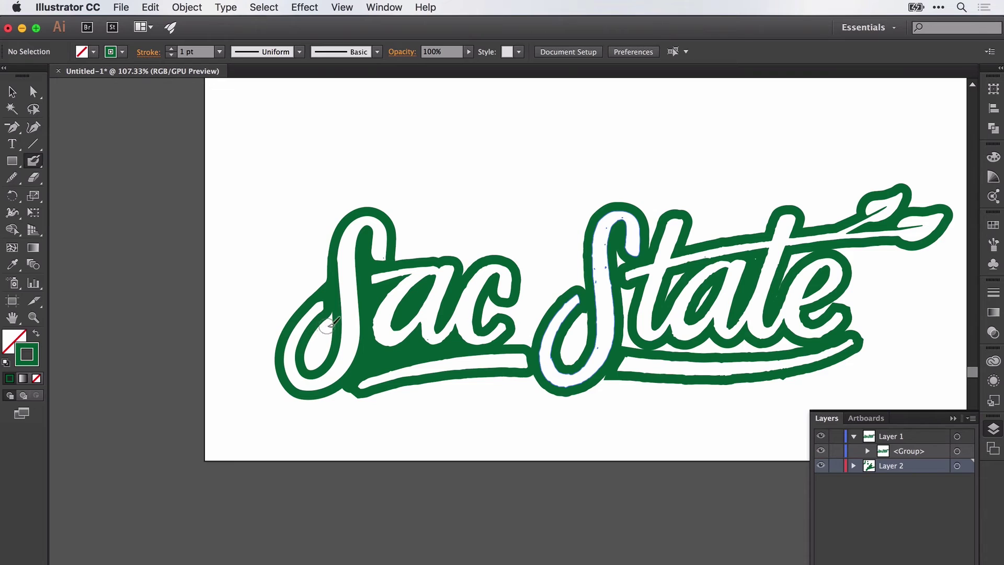
- Paint green backing inside both S loops, in the gaps around State, and between the c and the second S
mouse_move(333, 314)
mouse_down()
mouse_move(314, 345)
mouse_move(333, 321)
mouse_move(315, 363)
mouse_move(333, 326)
mouse_move(481, 326)
mouse_move(572, 339)
mouse_move(629, 326)
mouse_move(808, 345)
mouse_up()
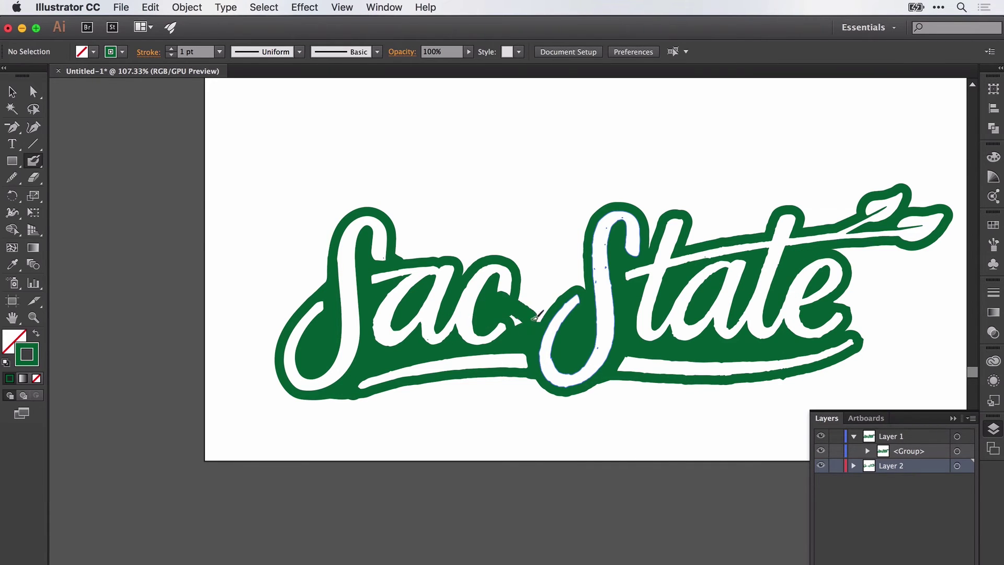
drag(517, 306, 588, 256)
key(super+z)
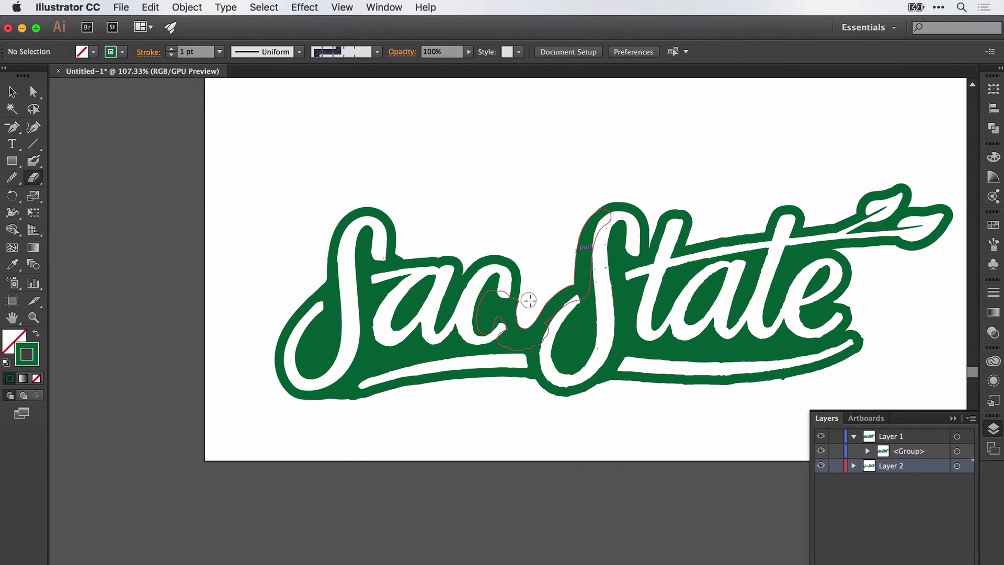
key(super+z)
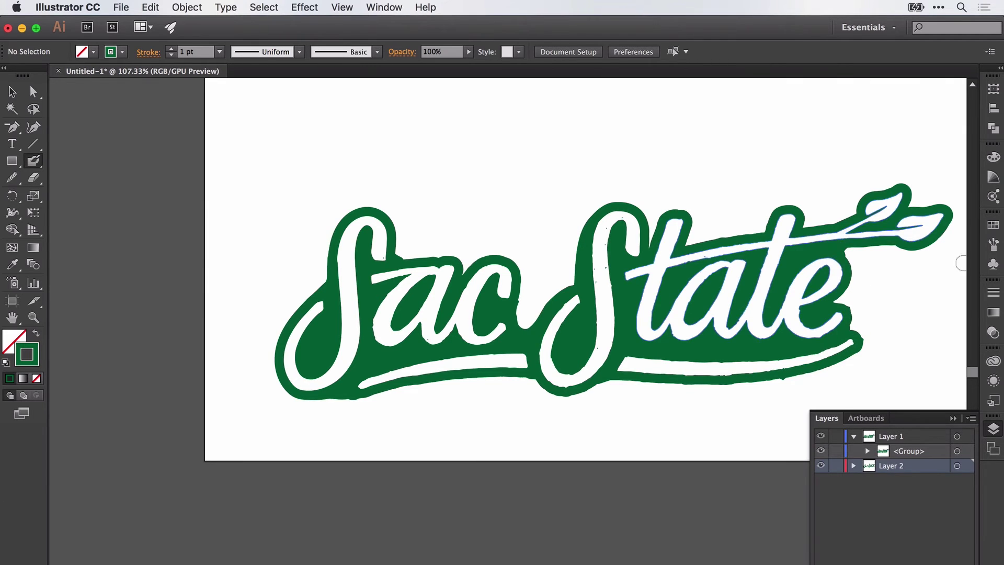
- Save the document to the Desktop as geofilter.ai in Adobe Illustrator format, keeping the Illustrator CC version options
scroll(206, 498, right, 4)
key(super+minus)
key(super+minus)
key(super+minus)
key(super+minus)
key(super+minus)
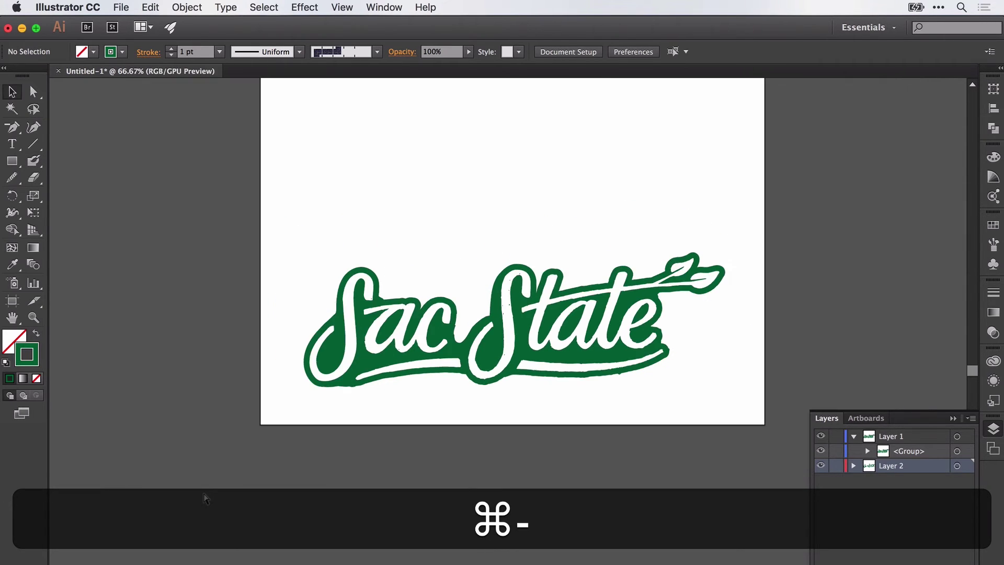
scroll(203, 492, up, 3)
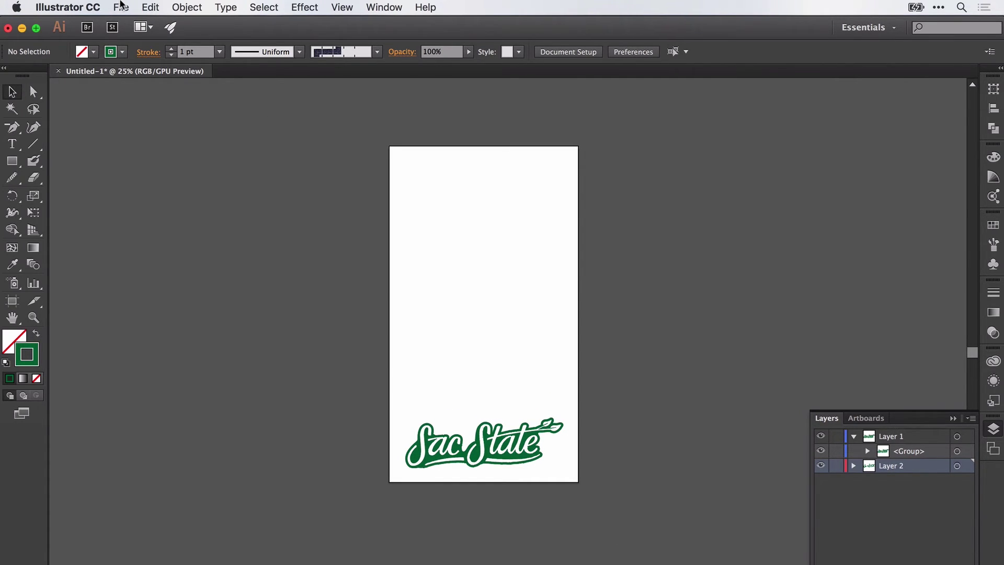
click(121, 7)
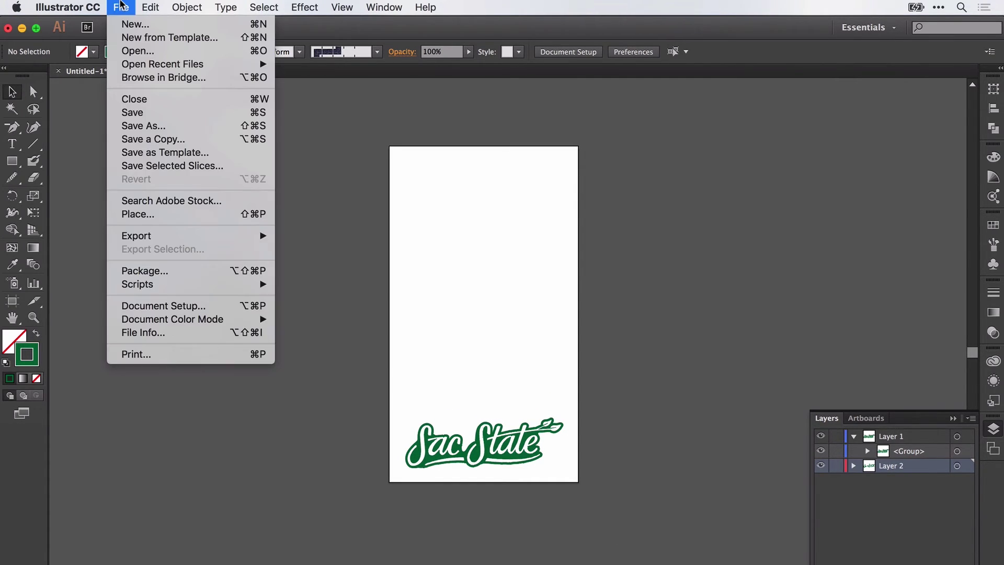
click(148, 131)
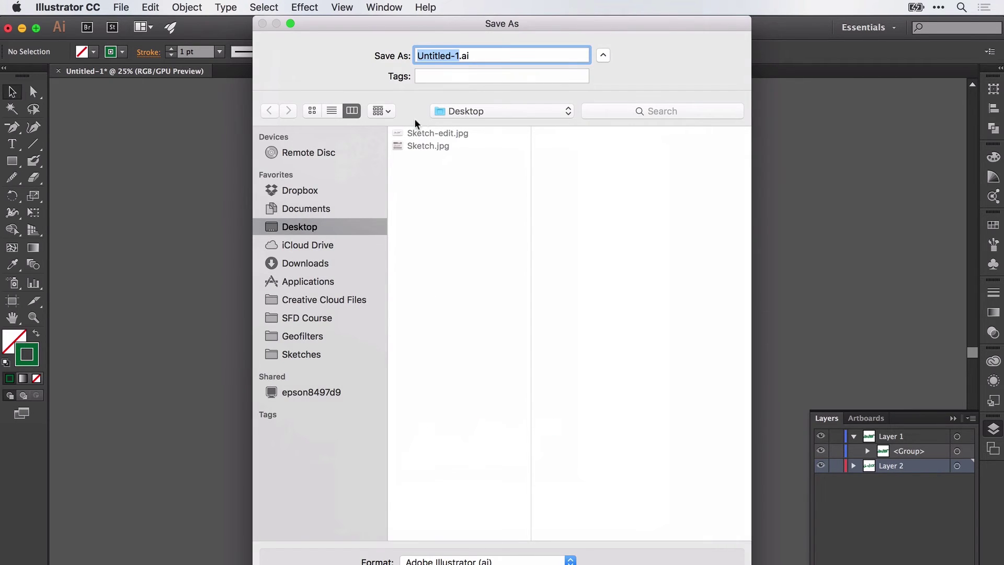
text(geofilter)
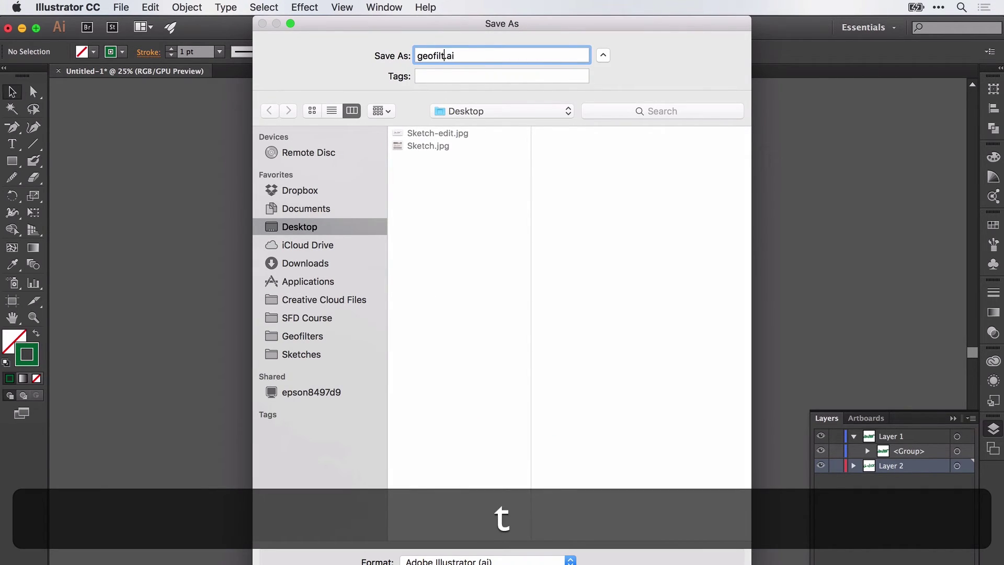
key(Return)
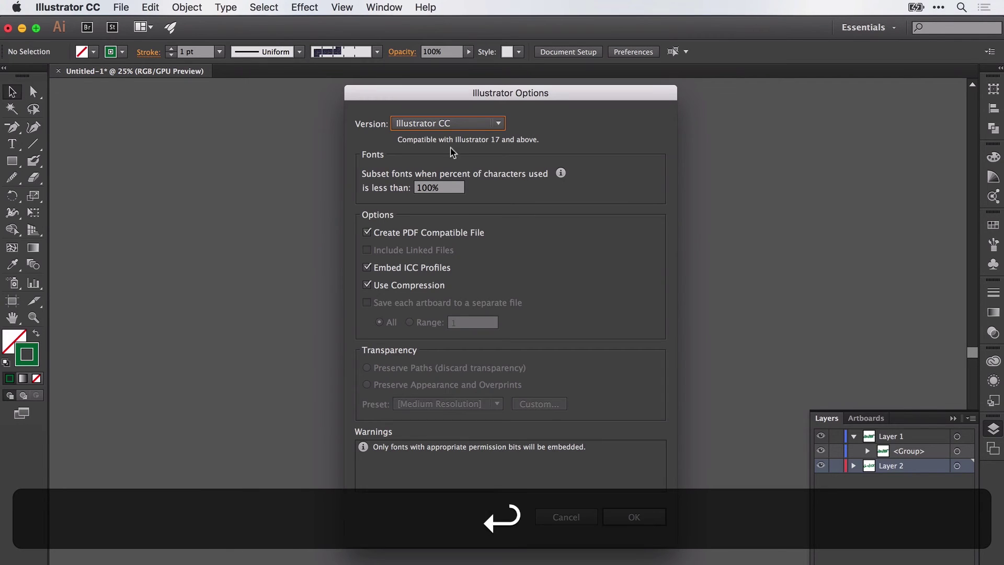
click(641, 517)
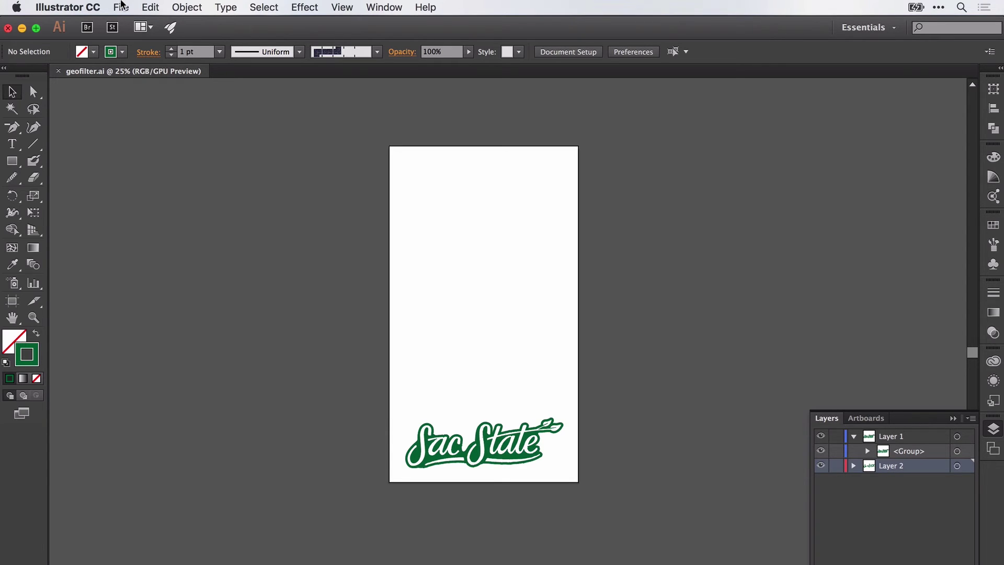
- Set up a Save for Web export as PNG-24 with transparency and inspect the lettering in the preview
click(120, 7)
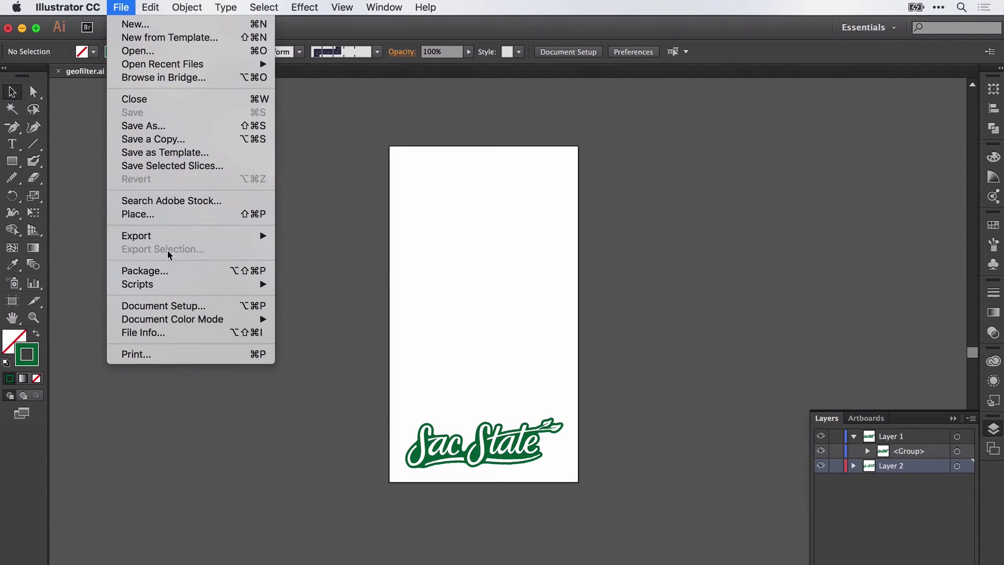
mouse_move(168, 237)
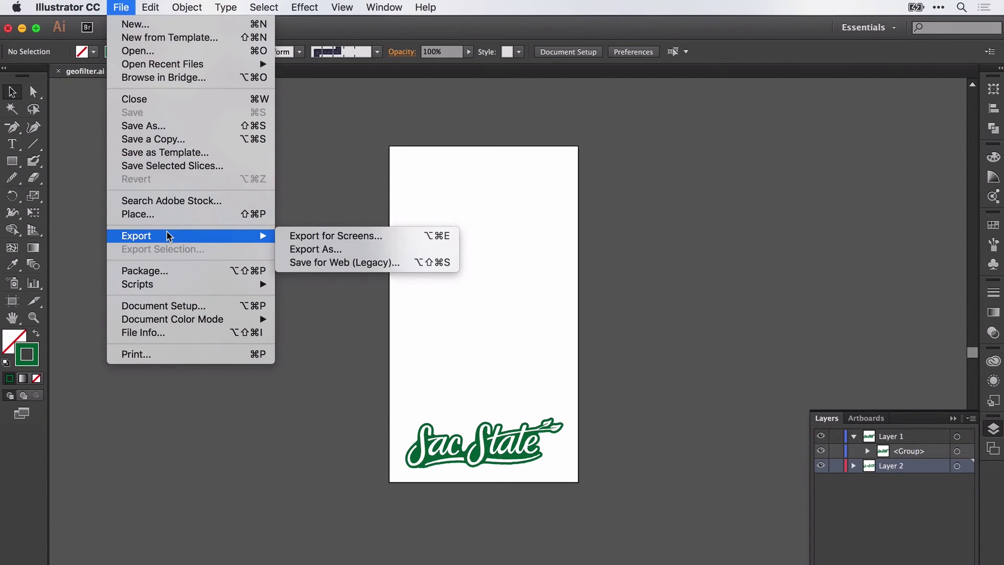
click(341, 266)
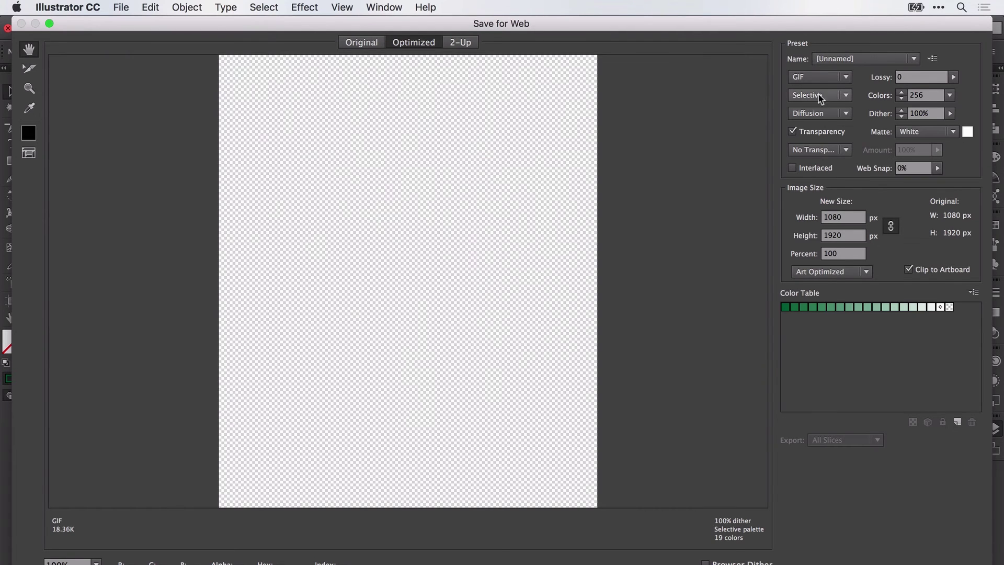
click(848, 79)
click(817, 136)
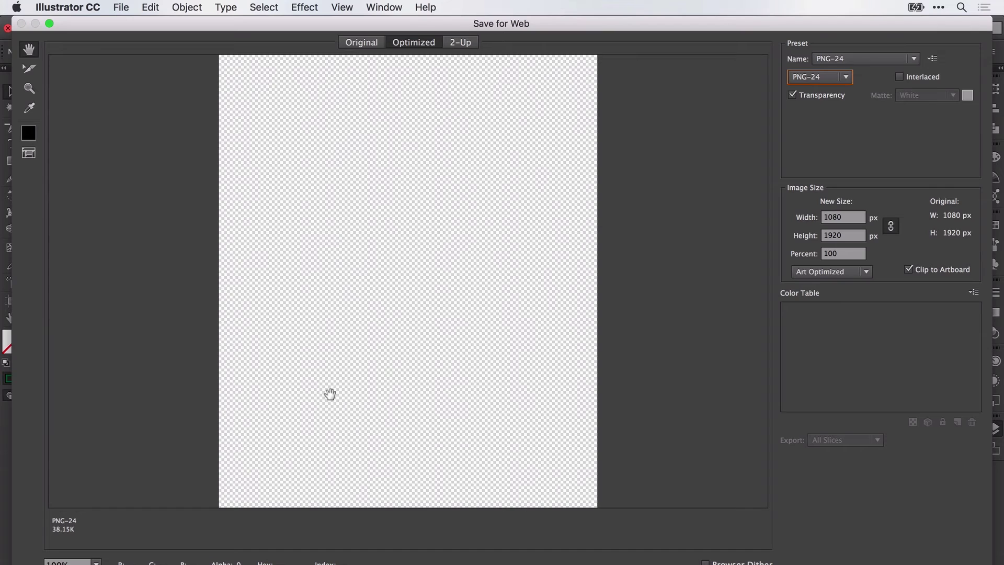
drag(330, 395, 351, 14)
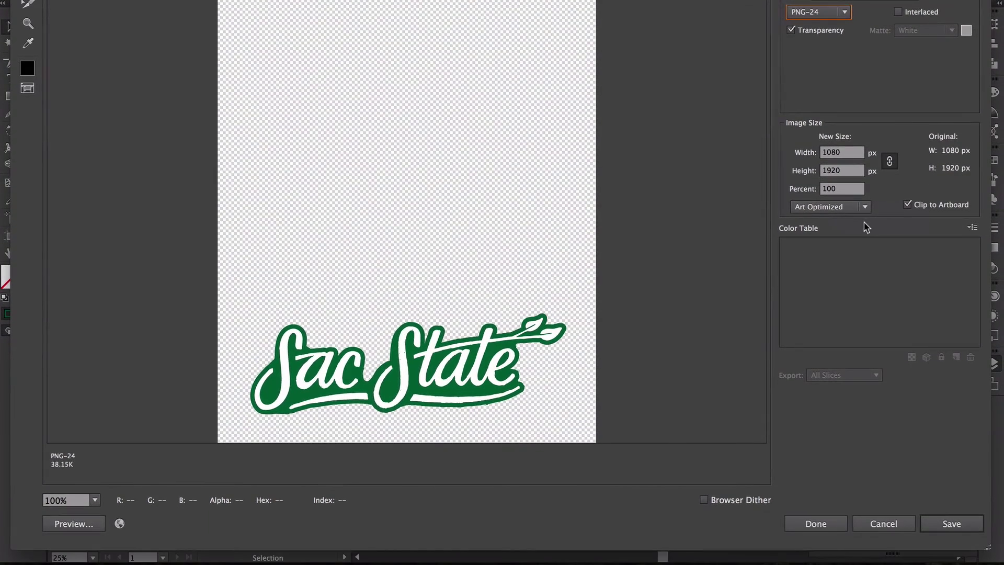
- Save the optimized image to the Desktop as geofilter with its file extension shown
click(930, 523)
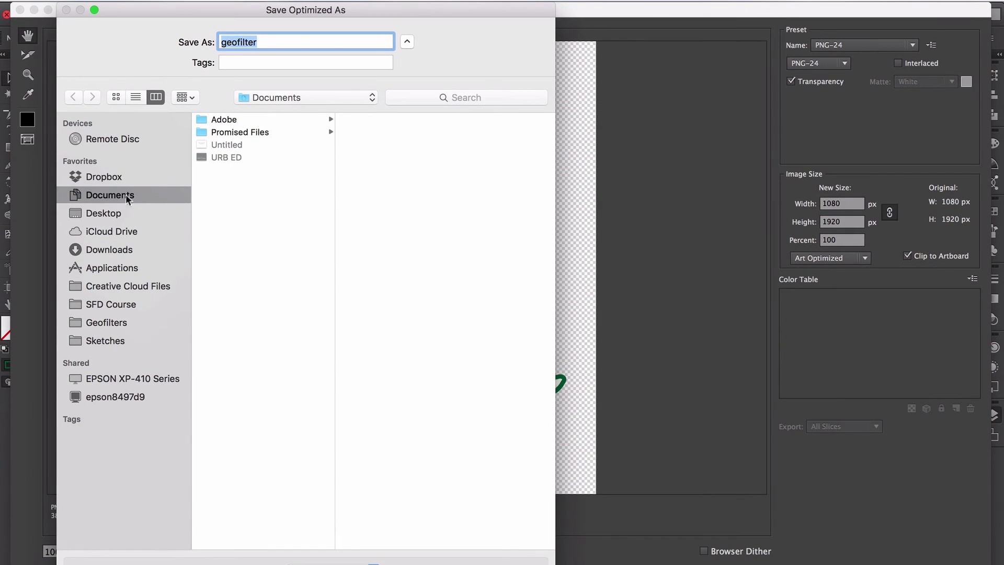
click(126, 213)
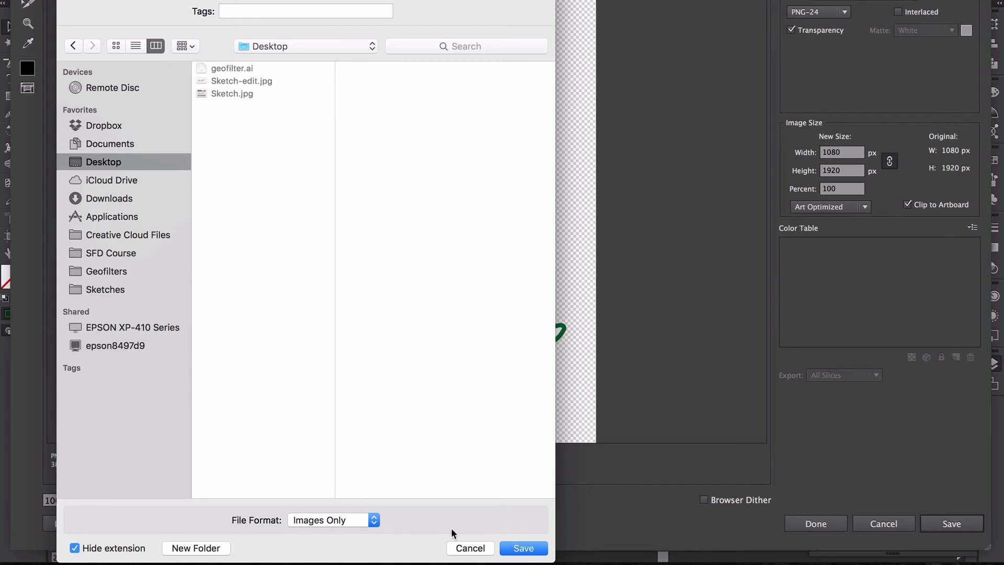
click(74, 548)
click(536, 548)
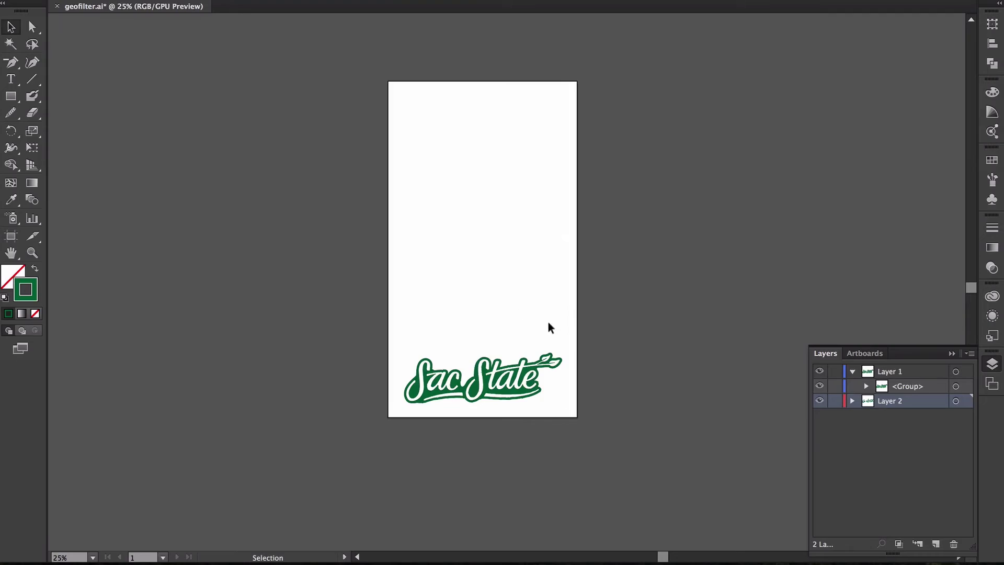
- Open the exported geofilter.png from the desktop to check its transparent background, and close it
key(ctrl+Right)
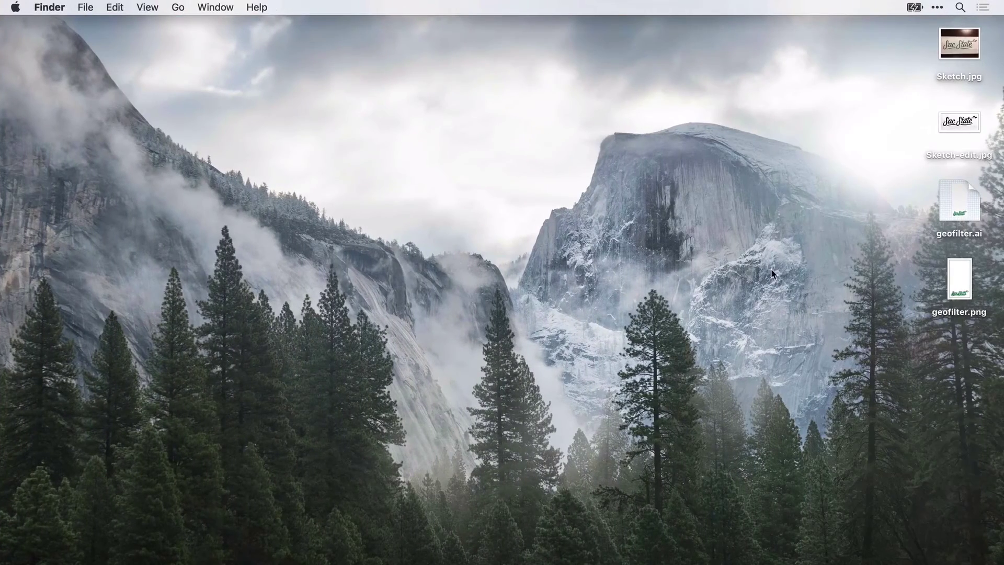
double_click(971, 288)
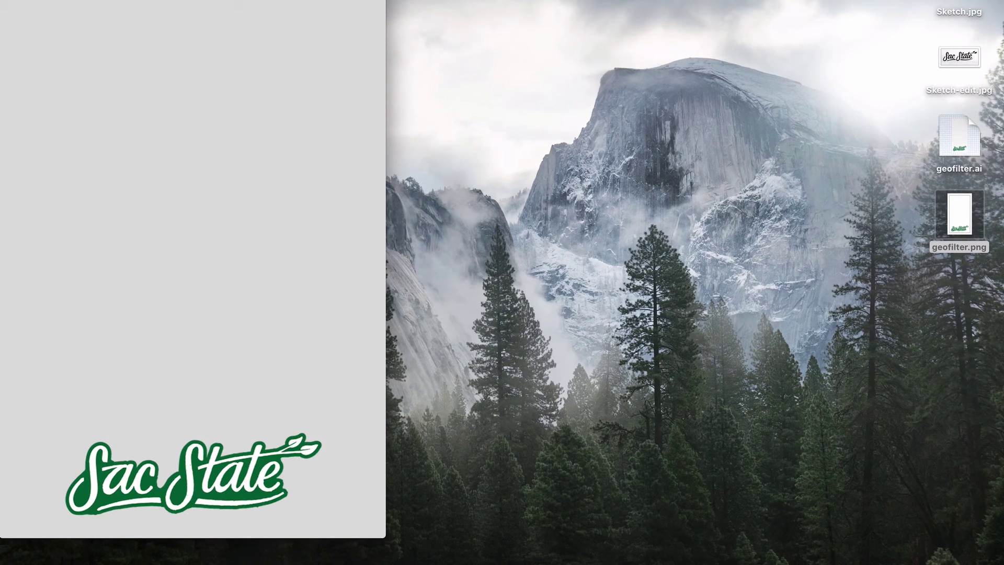
key(super+w)
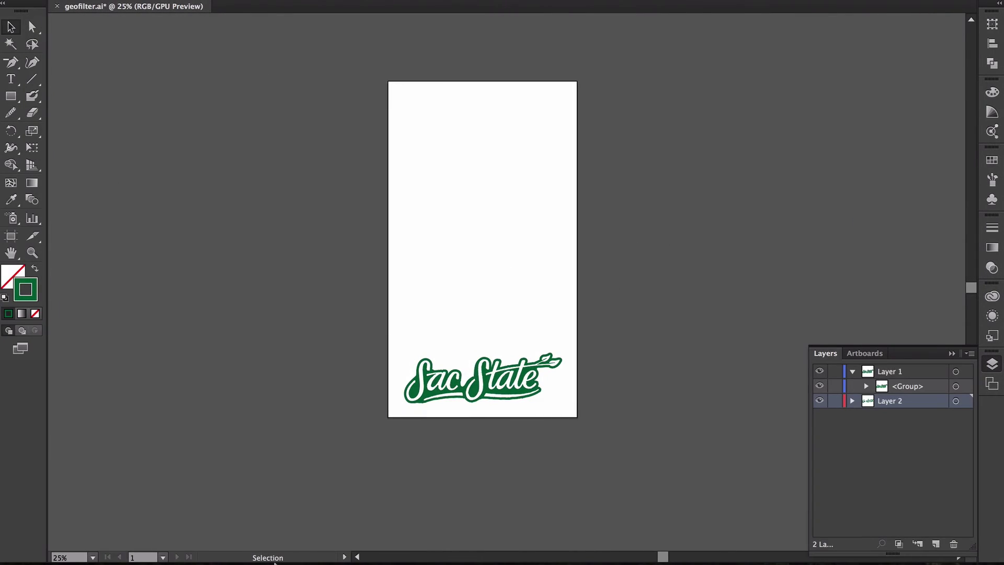
- Switch to Photoshop and open geofilter.ai from the Desktop, bringing up its import options
mouse_move(338, 549)
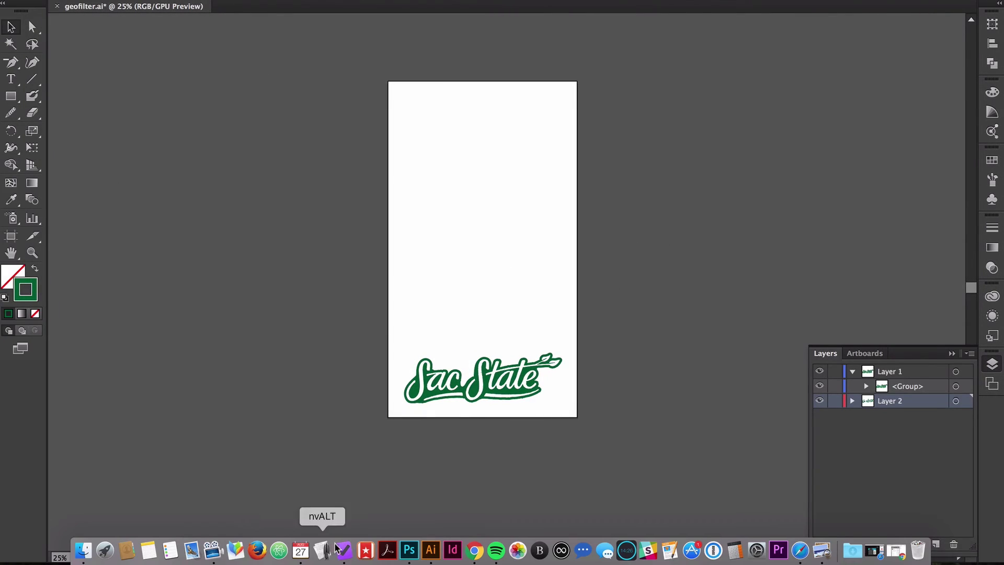
click(411, 550)
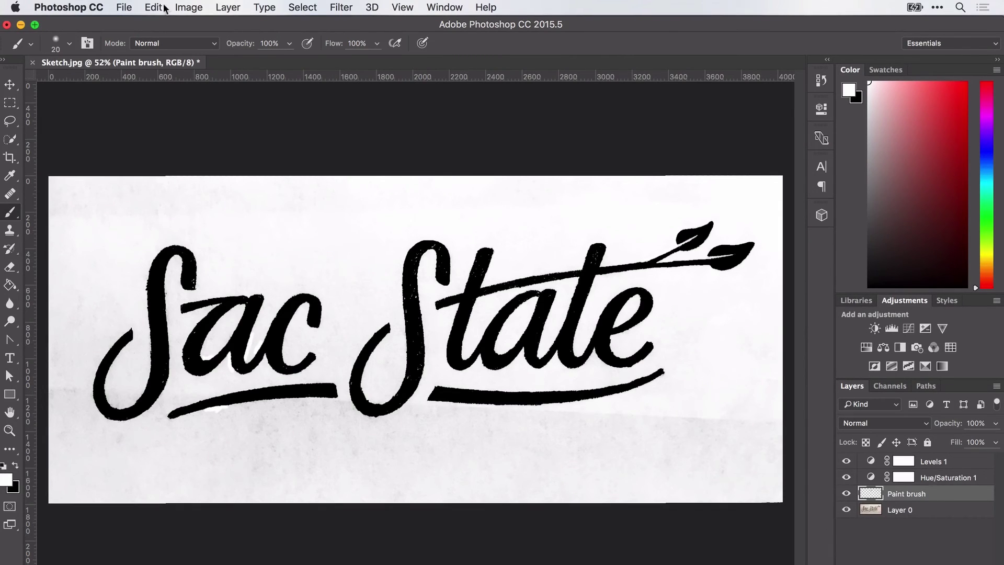
click(124, 7)
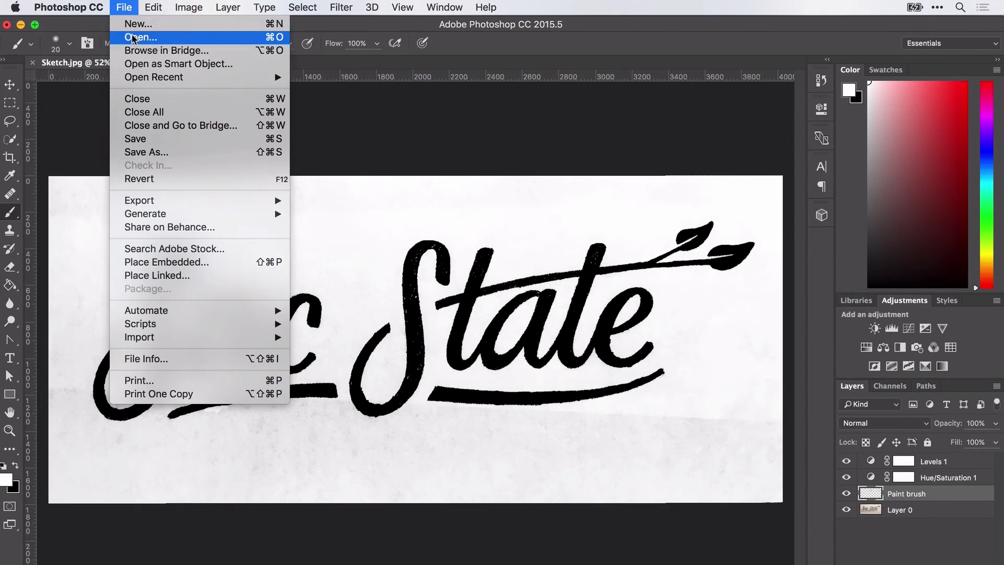
click(133, 38)
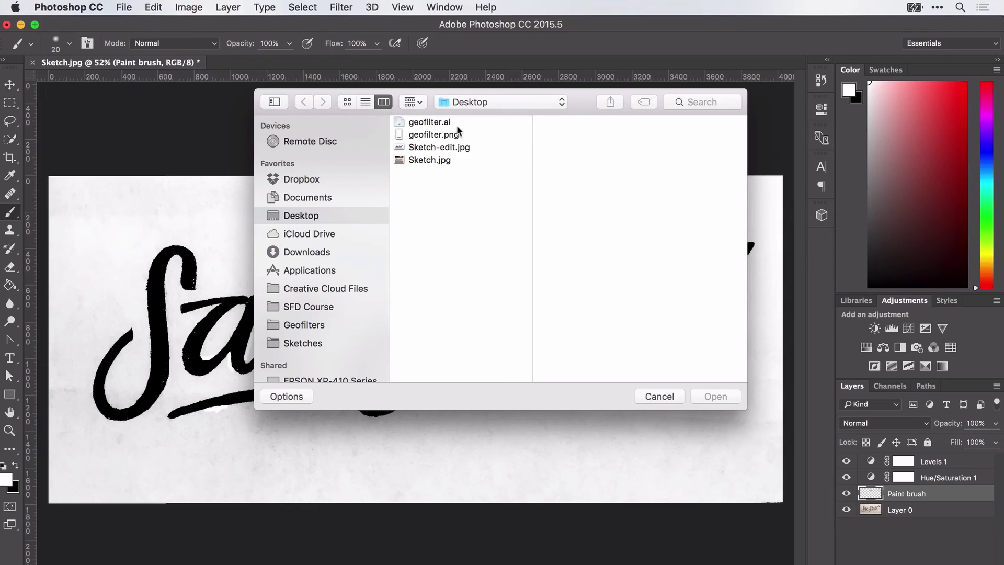
click(456, 123)
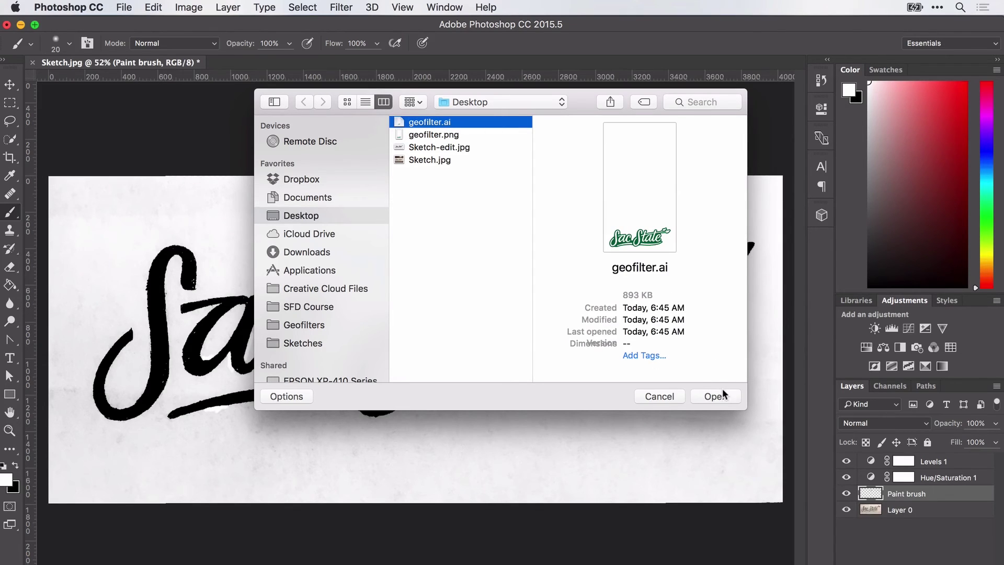
click(723, 395)
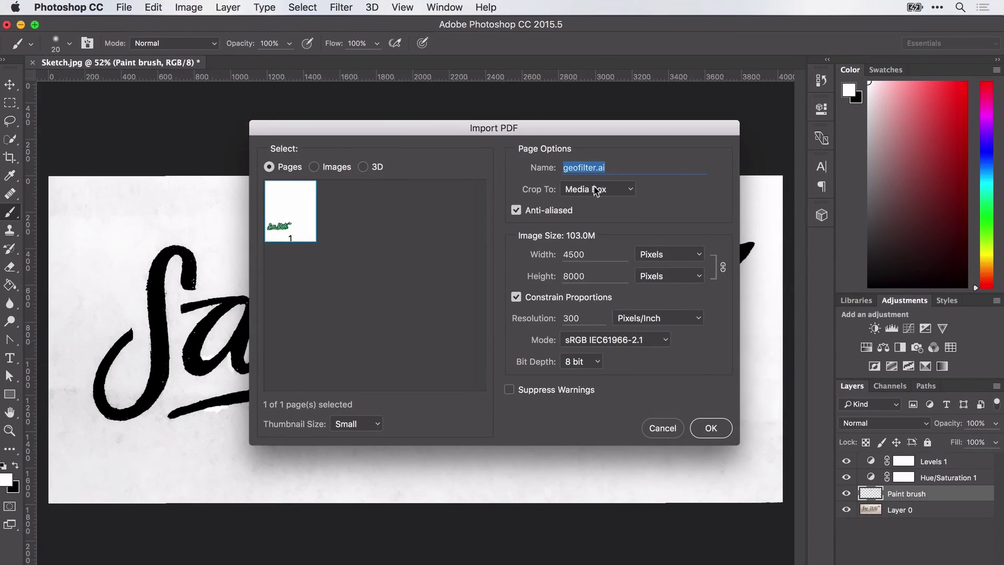
- Try cropping the imported page to the Bounding Box, and set the crop back to Media Box
click(609, 189)
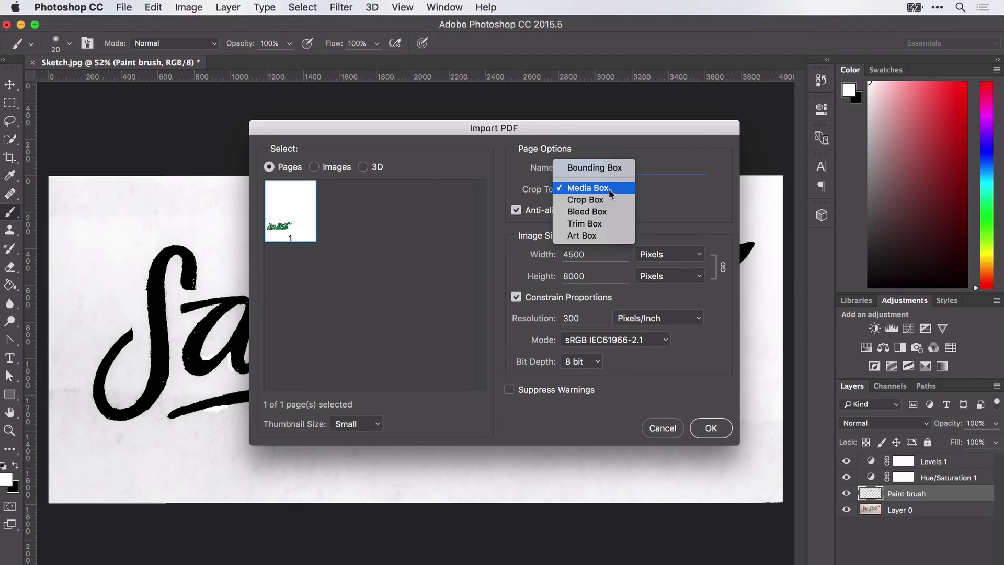
click(609, 168)
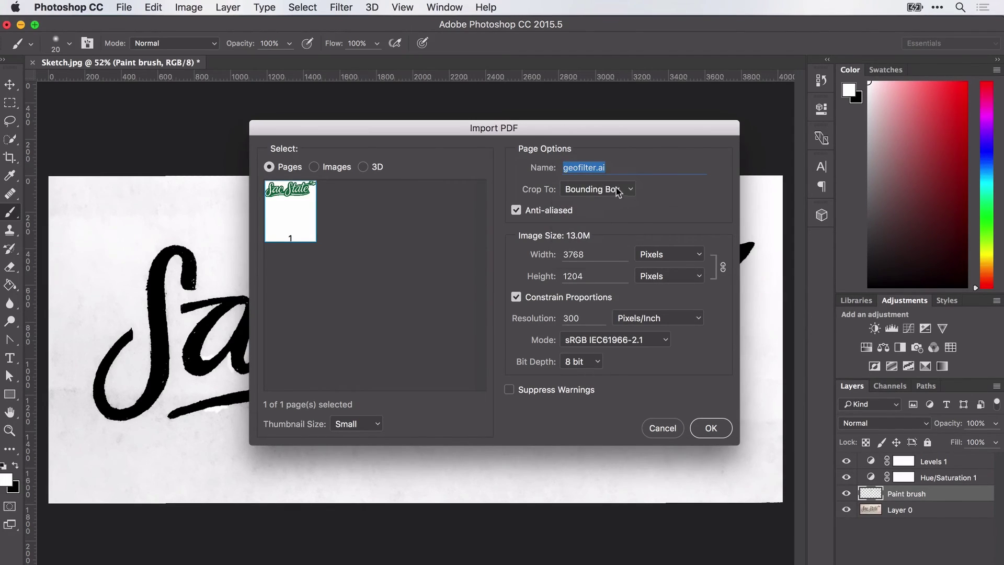
click(609, 192)
click(607, 206)
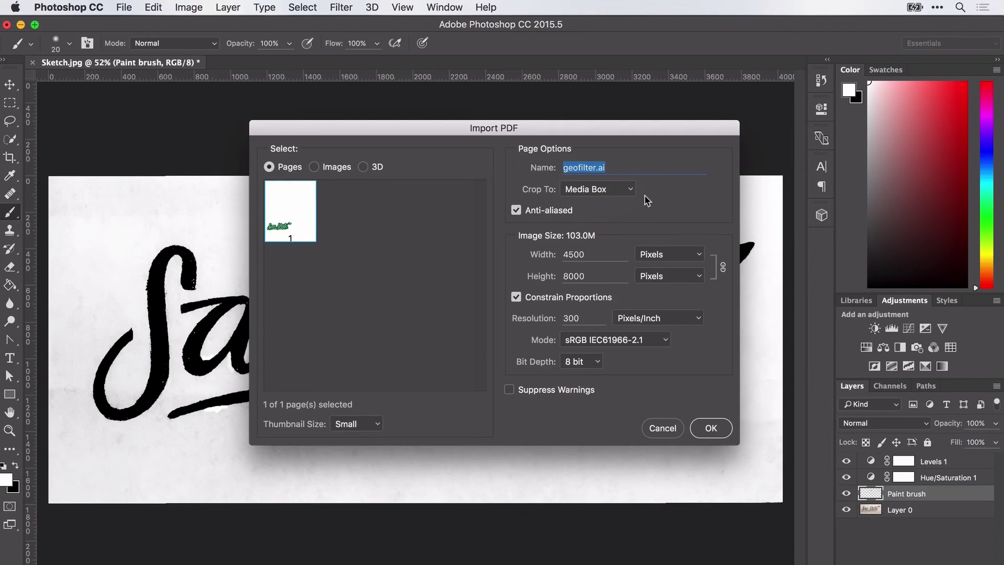
- Set the import width to 1080 pixels with a height of 1920, turn off Constrain Proportions, and import the page
key(cmd+Tab)
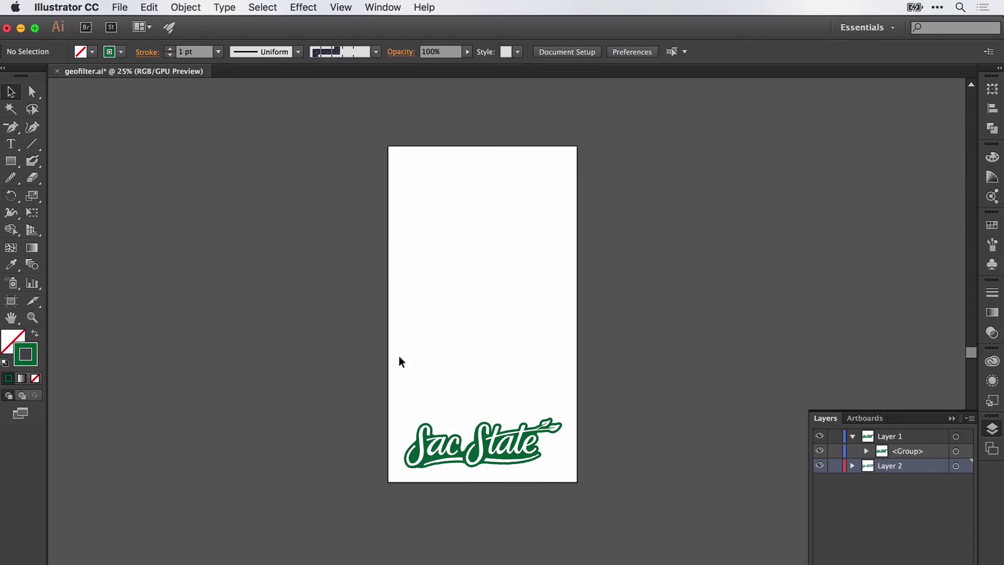
key(cmd+Tab)
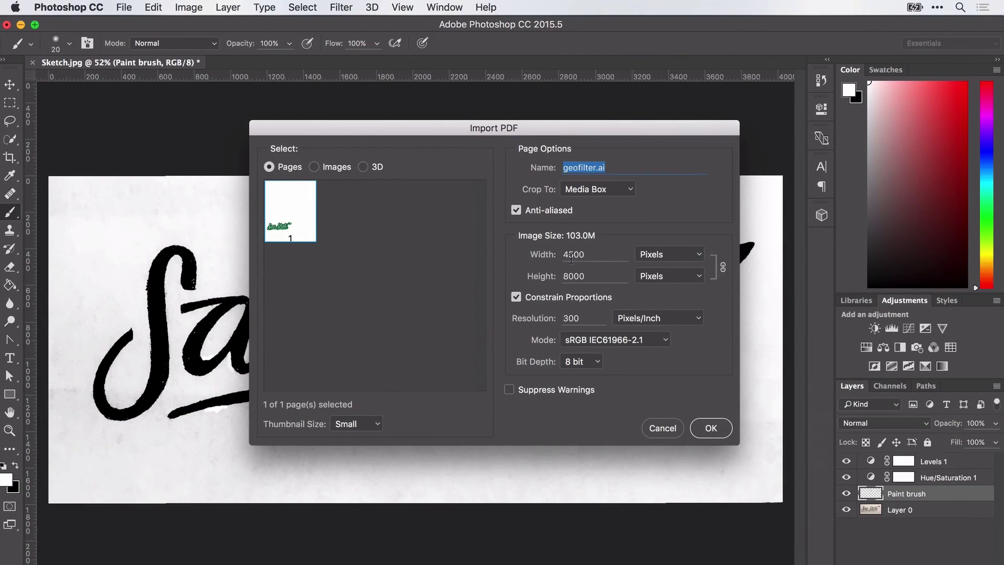
double_click(572, 255)
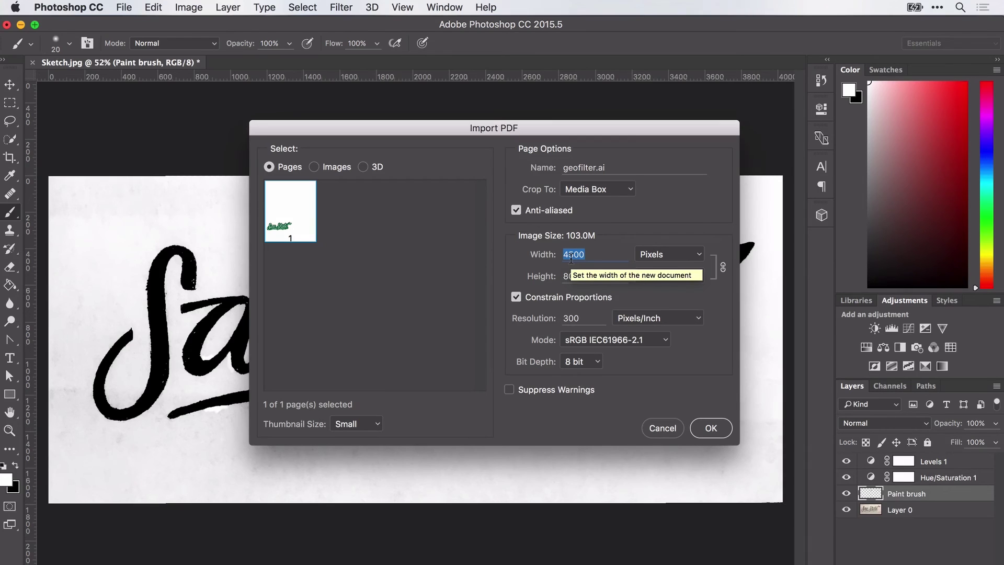
text(1)
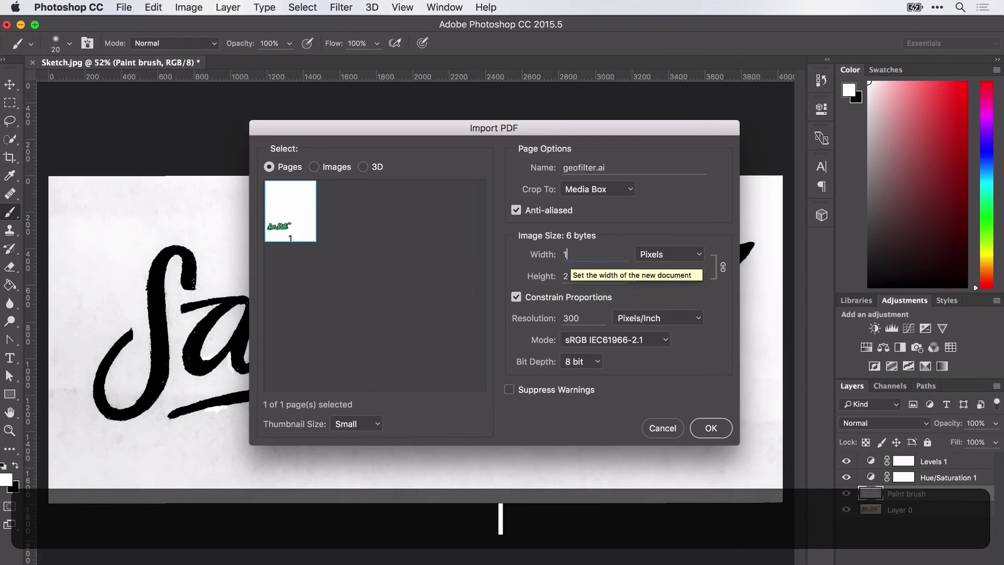
text(080)
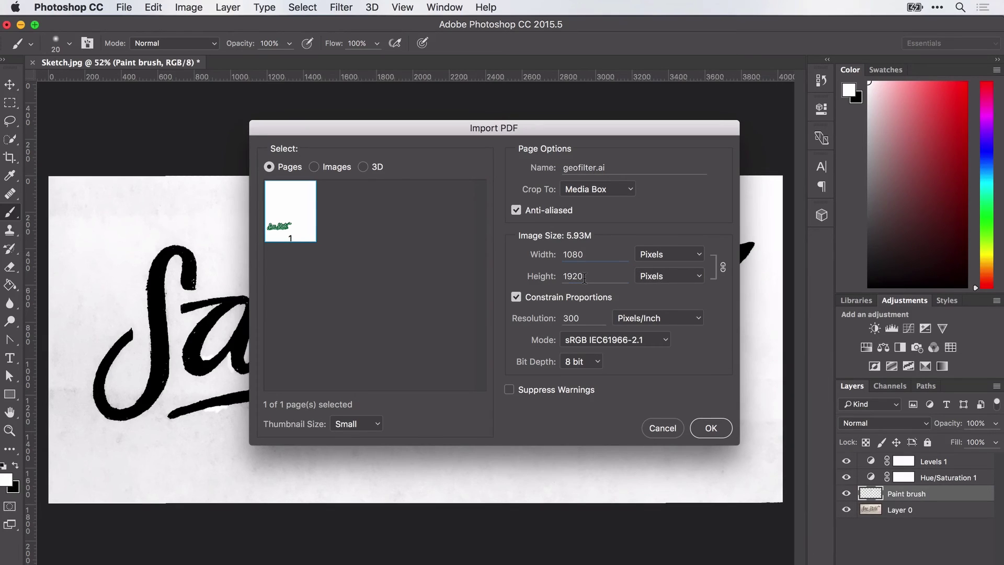
double_click(585, 276)
click(612, 297)
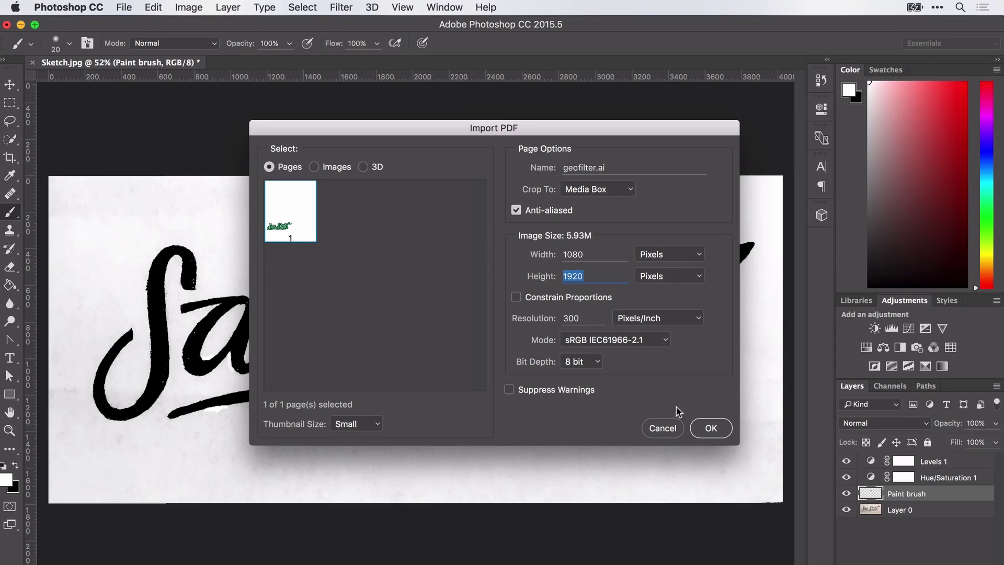
click(711, 428)
- Bring up the Export As settings for the imported geofilter and choose PNG as the format
click(123, 7)
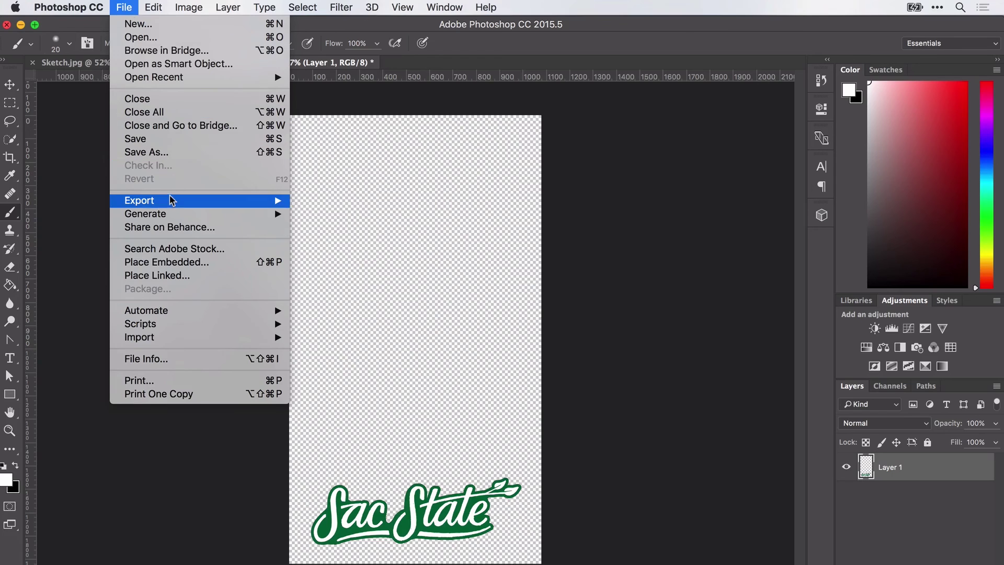
mouse_move(170, 201)
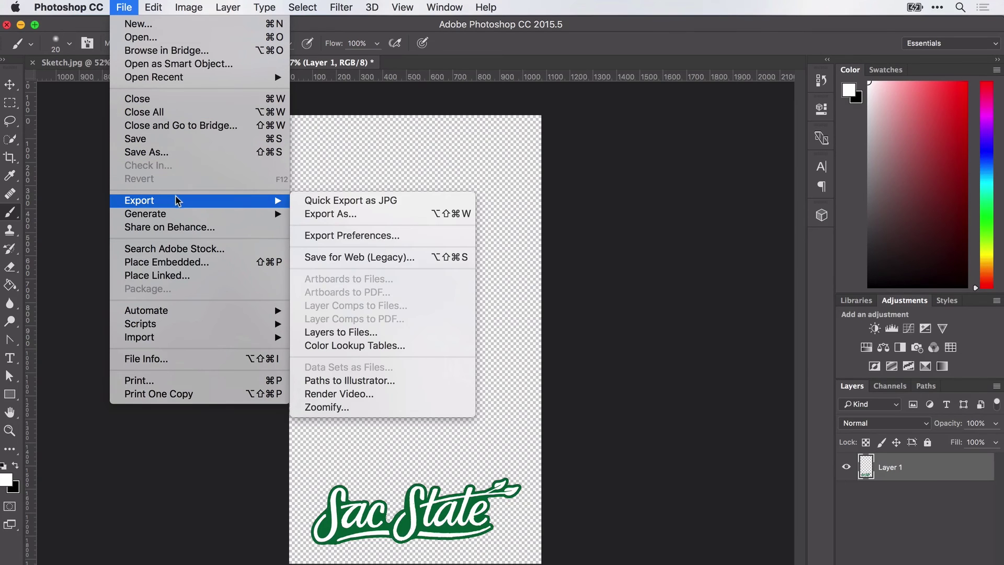
click(360, 214)
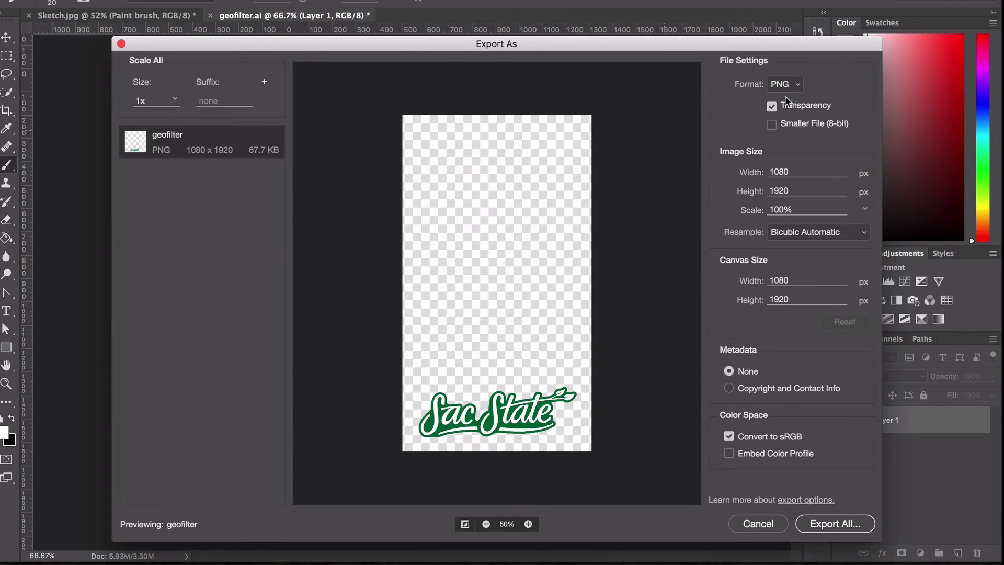
click(798, 85)
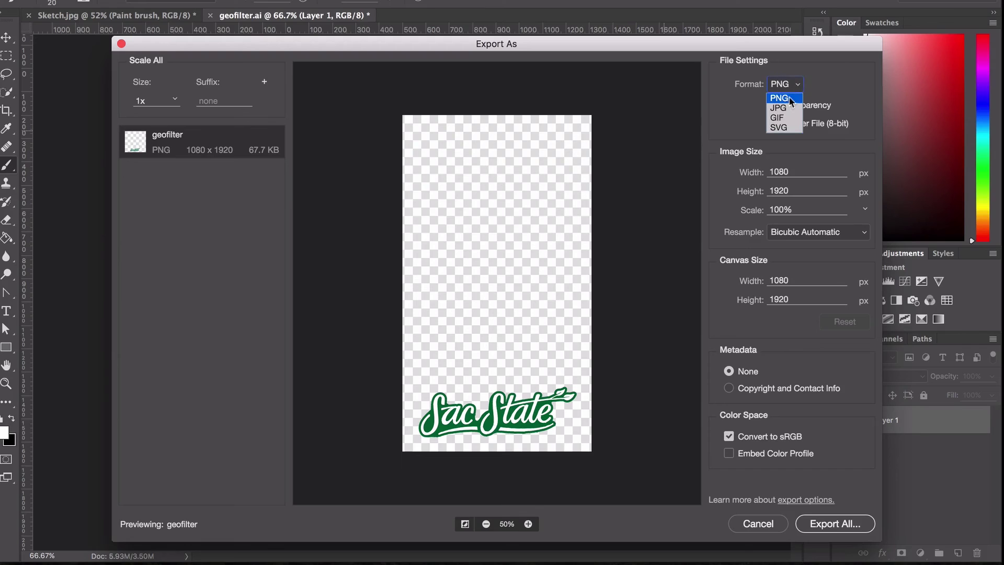
click(794, 99)
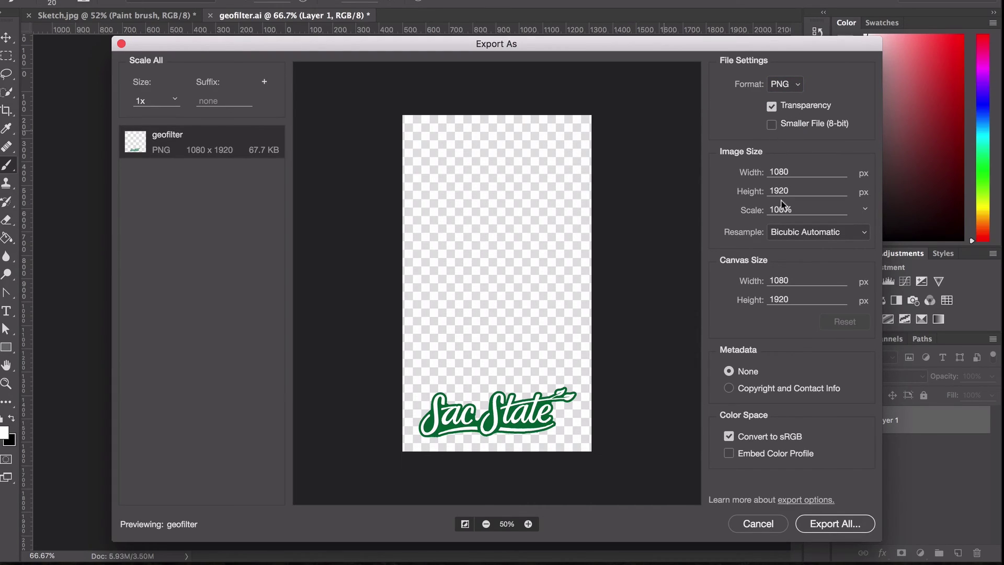
click(786, 173)
- Export the image to the Desktop as geofilter.png, replacing the existing file
click(843, 525)
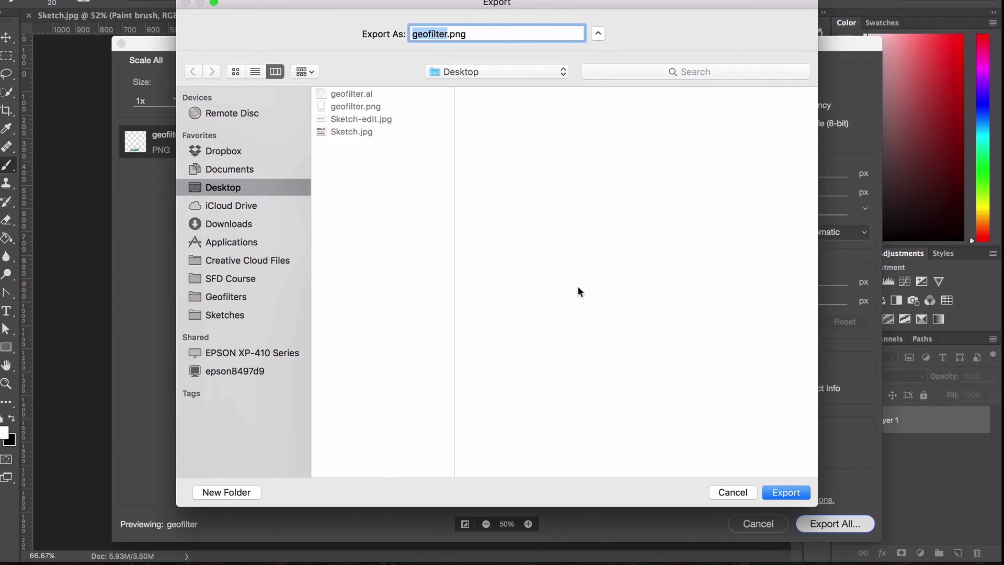
click(795, 491)
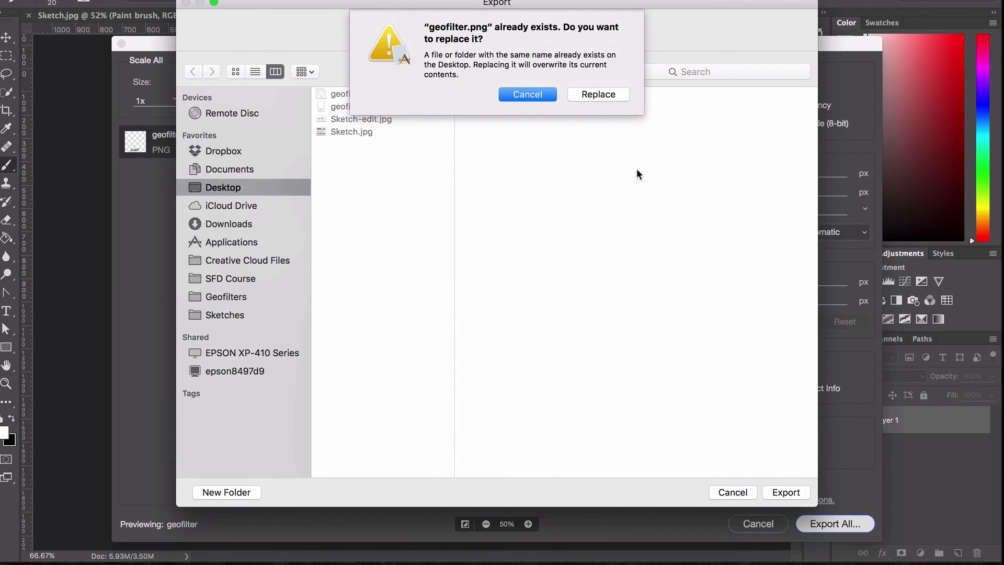
click(600, 95)
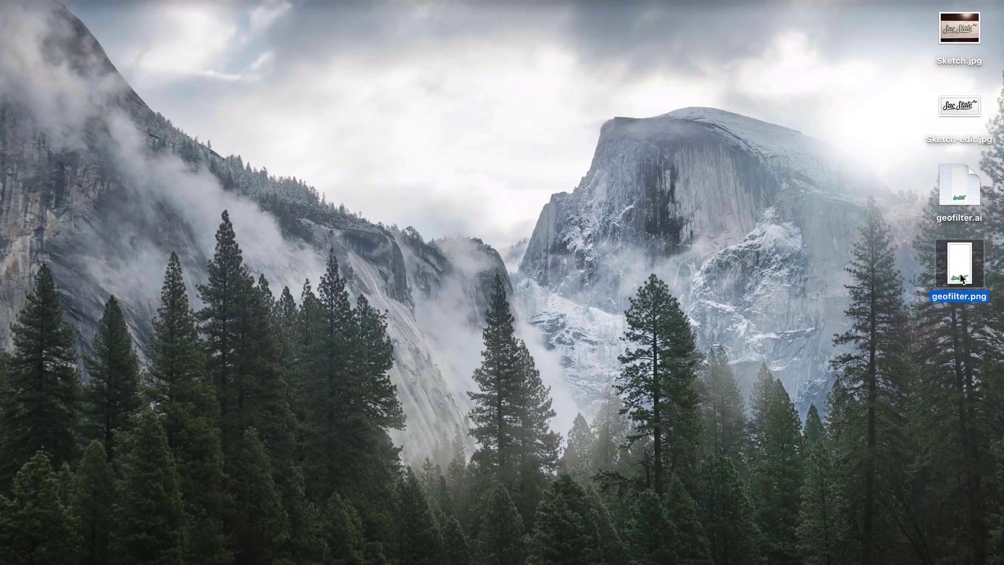
- Open the newly exported geofilter.png from the desktop to check it, close it, and switch back to Illustrator
double_click(961, 277)
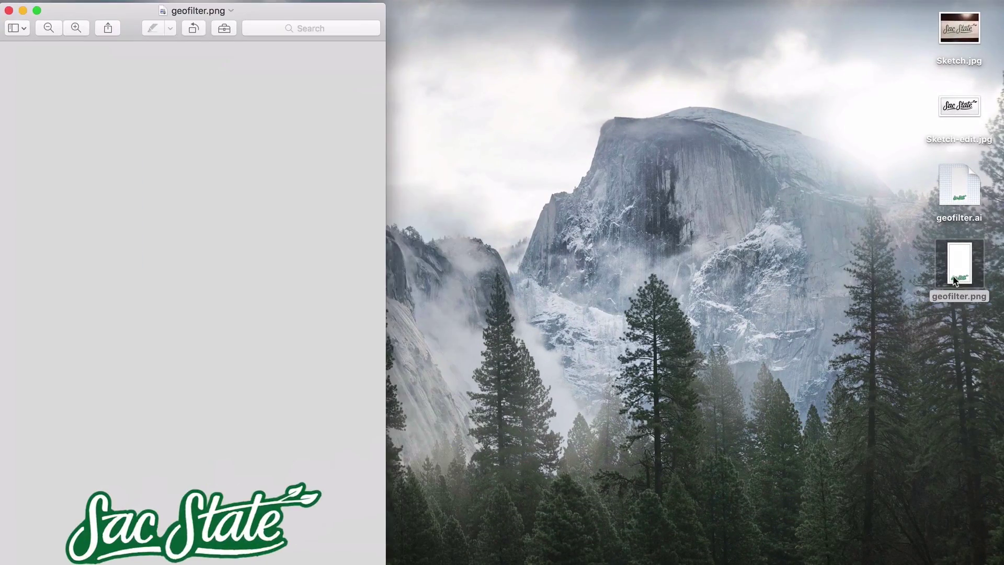
key(super+Tab)
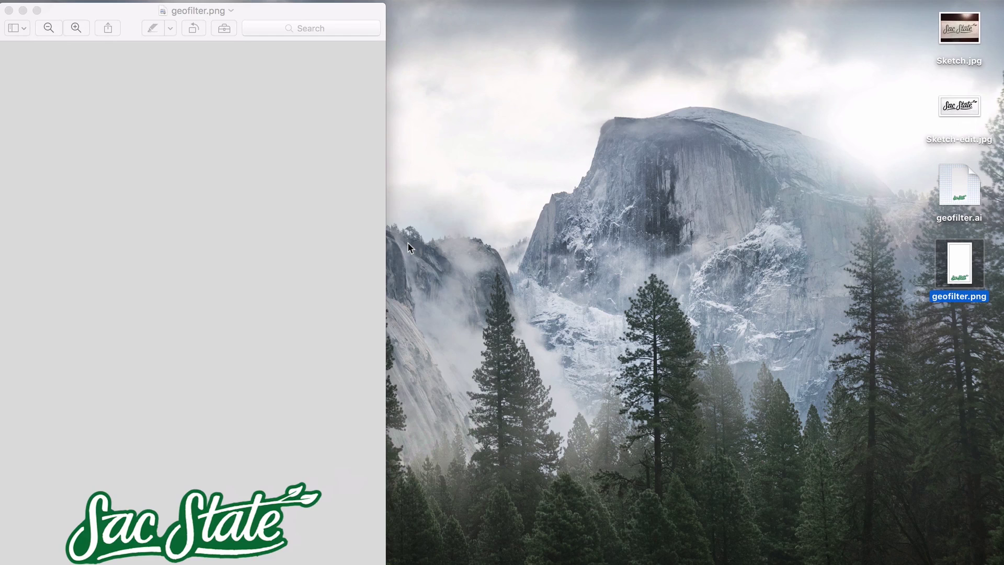
click(9, 11)
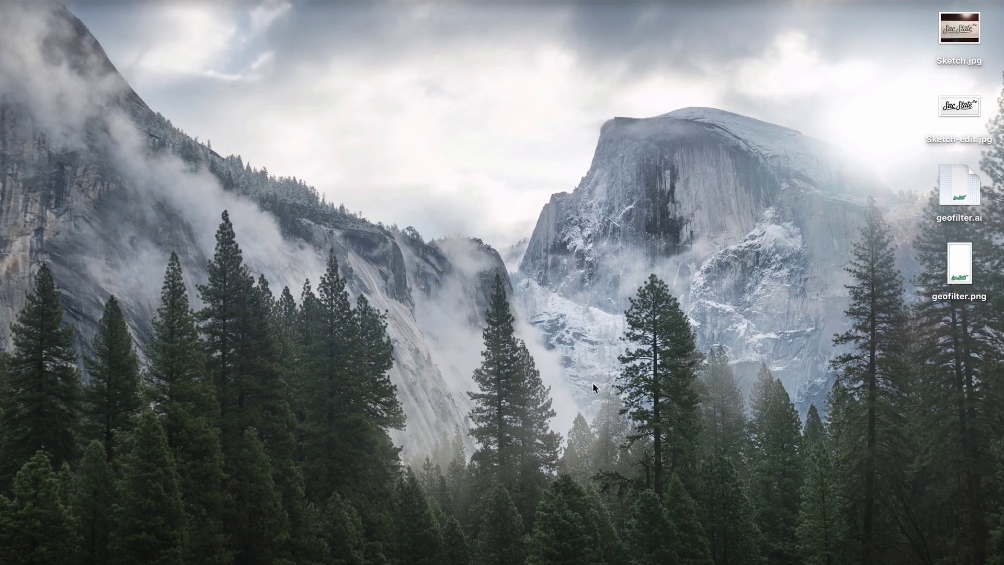
key(super+Tab)
key(super+0)
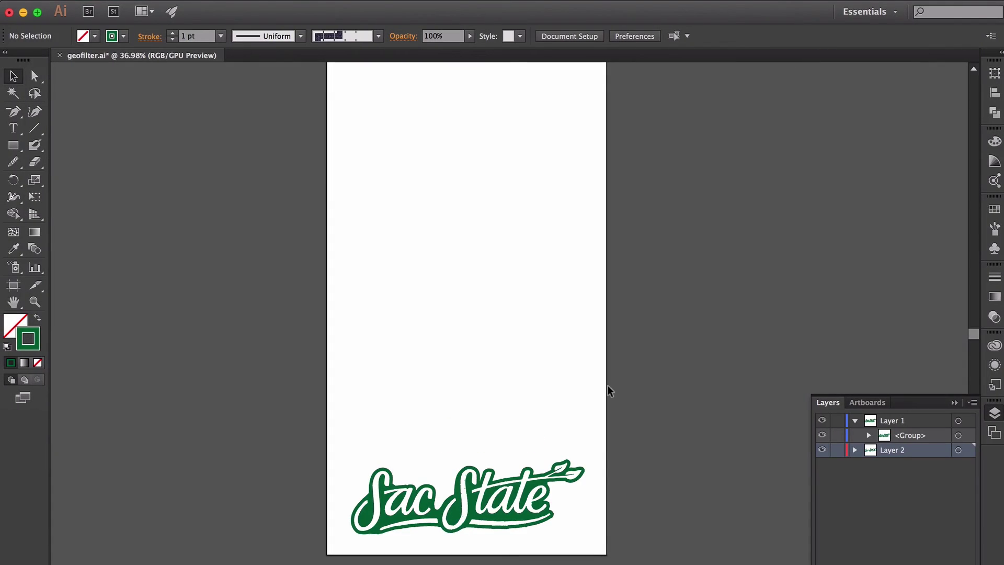